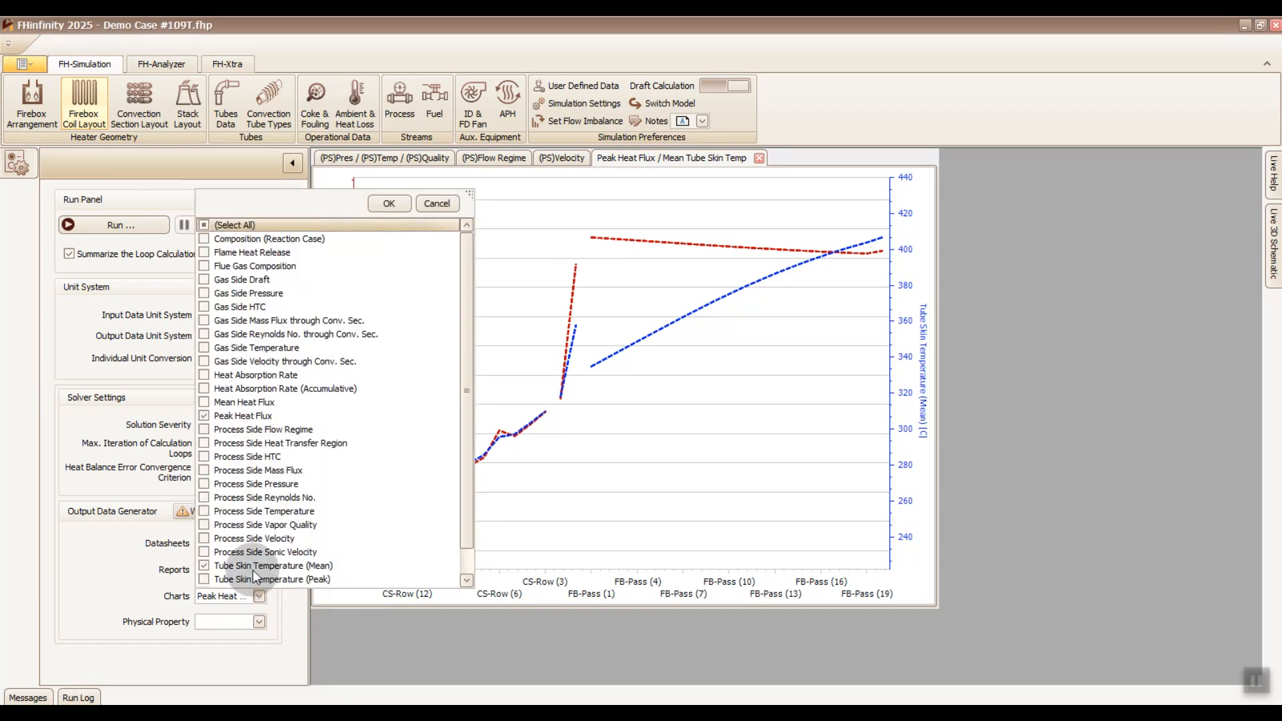
- Generate a chart of only Process Side Pressure, deselecting Tube Skin Temperature (Mean) and Peak Heat Flux
click(252, 568)
click(250, 417)
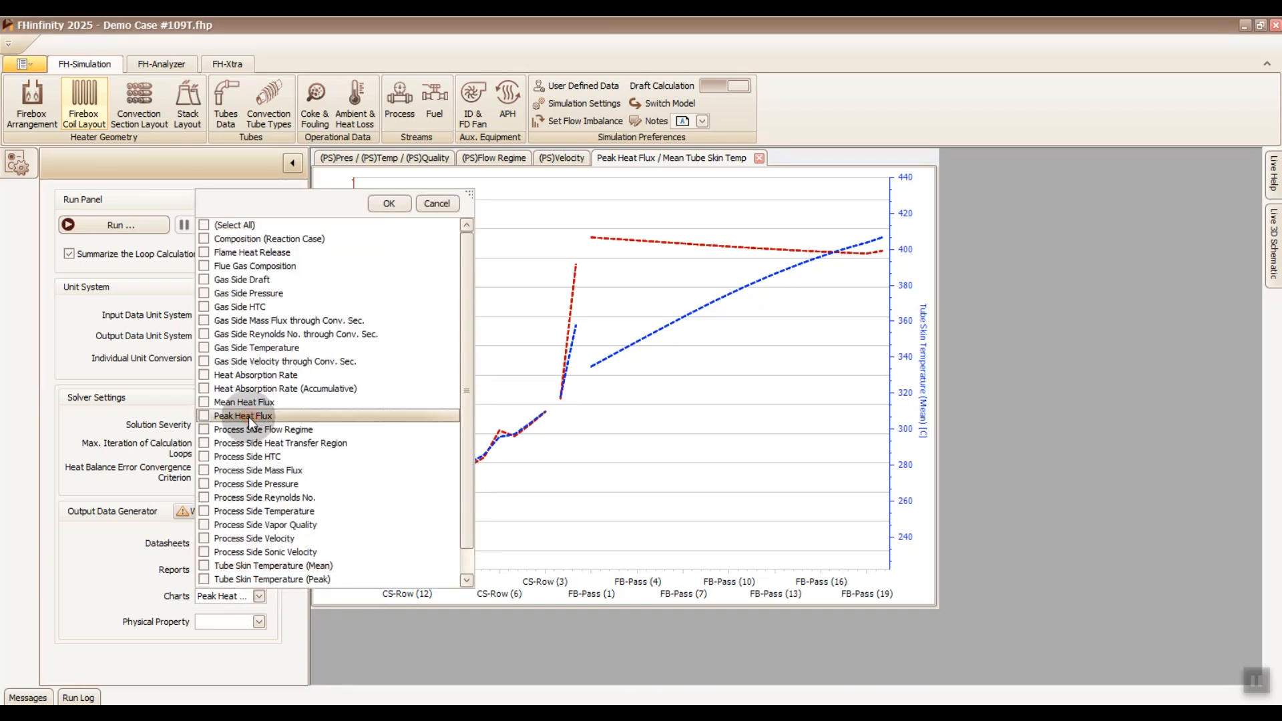
click(258, 482)
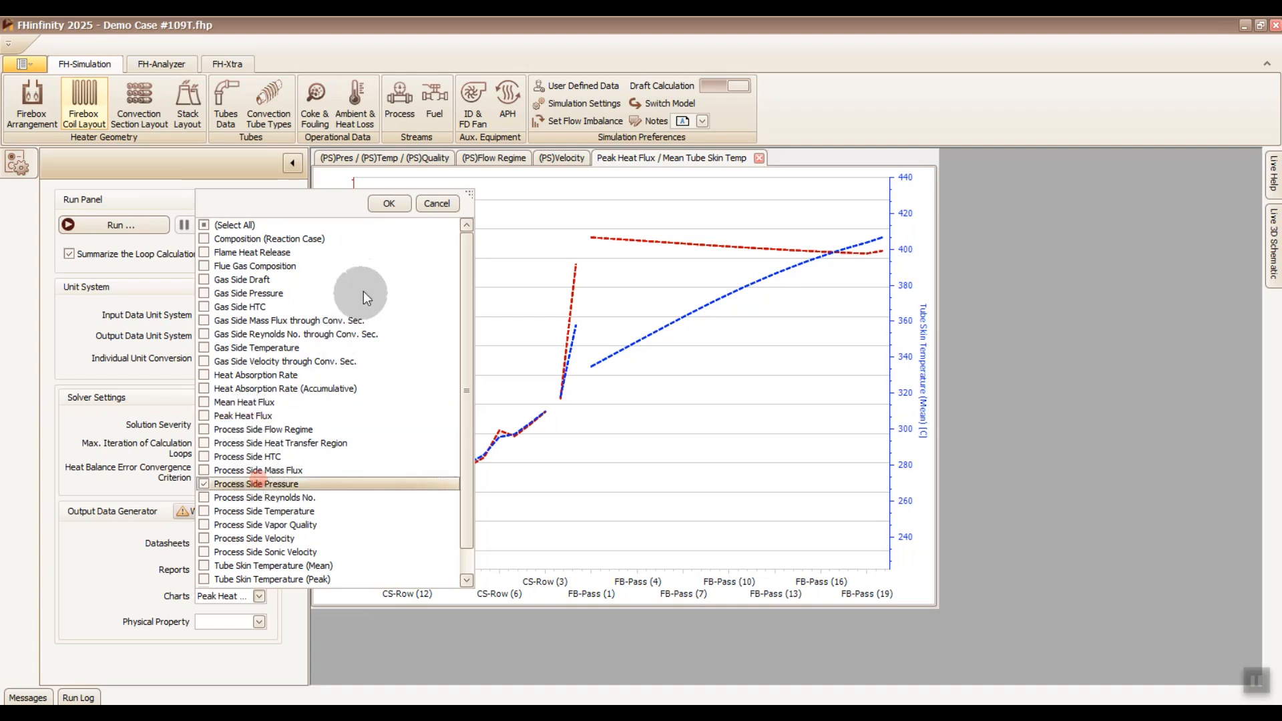
click(390, 204)
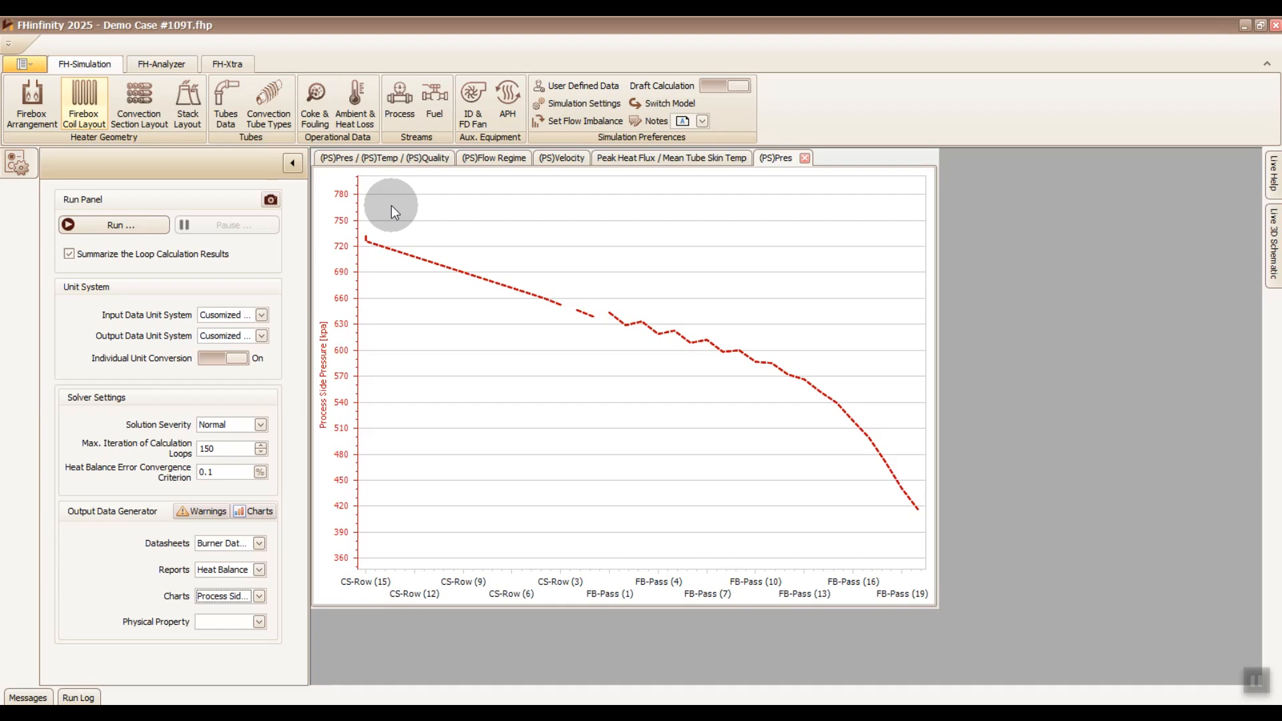
- Check the fluid flow simulation setting for considering static pressure drop in vertical tubes, leaving the settings without saving
click(575, 104)
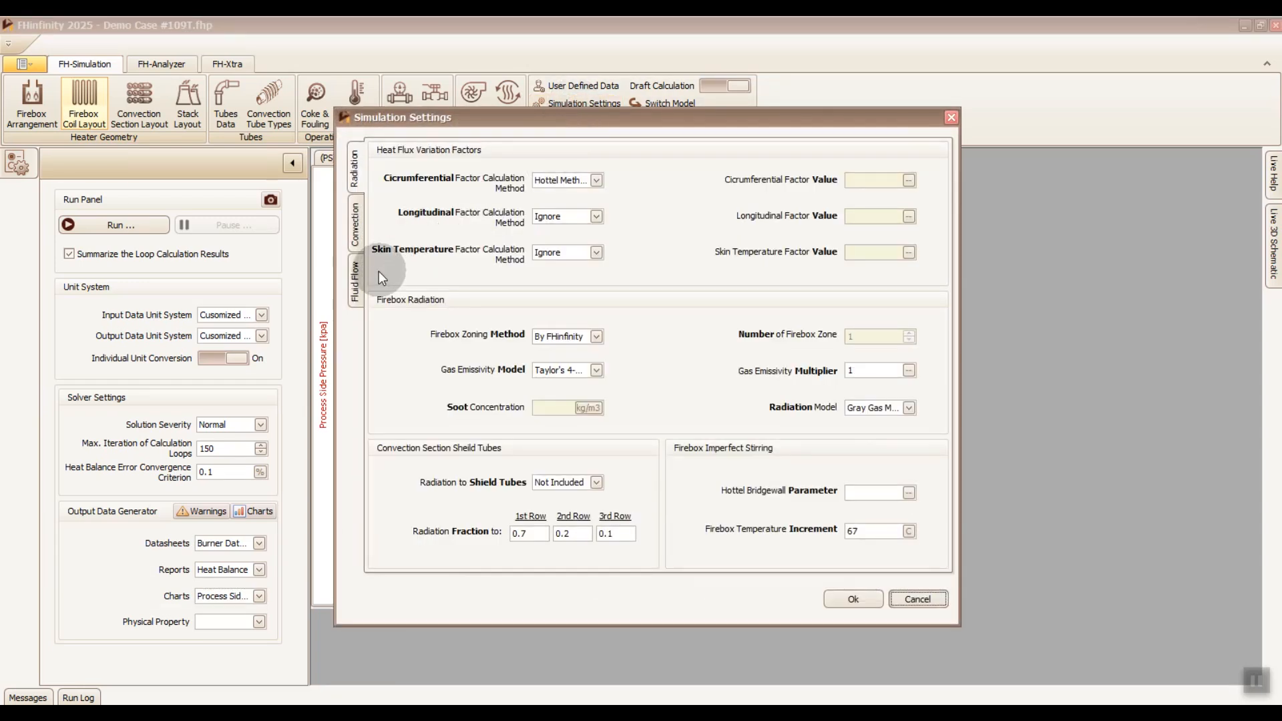
click(359, 284)
click(597, 218)
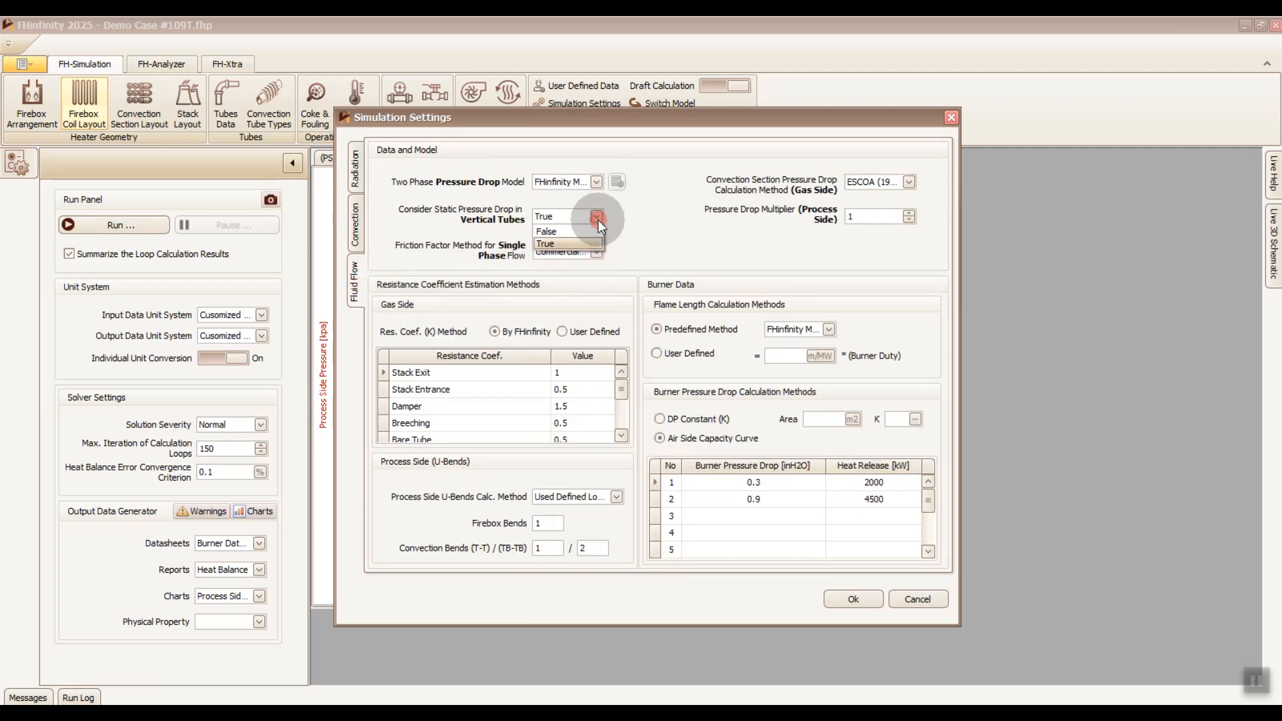
click(597, 218)
click(932, 604)
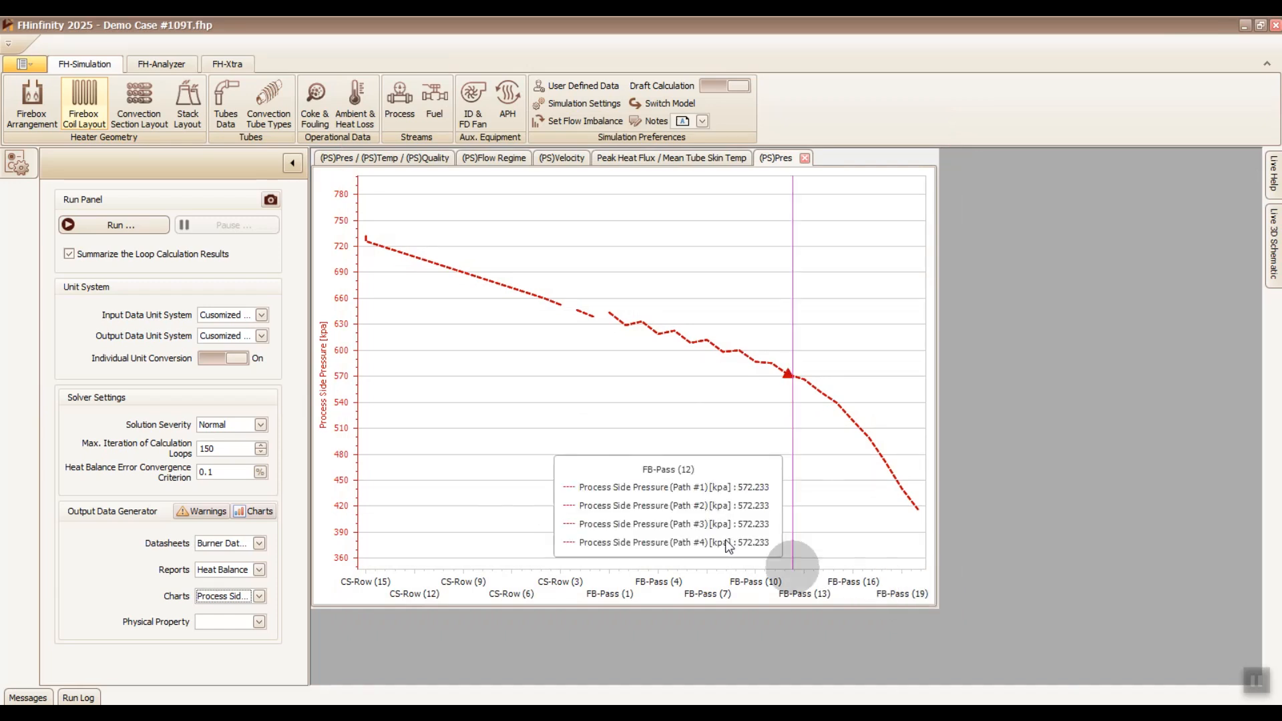
- Set the flow direction in the first firebox coil tube to Upward
click(93, 116)
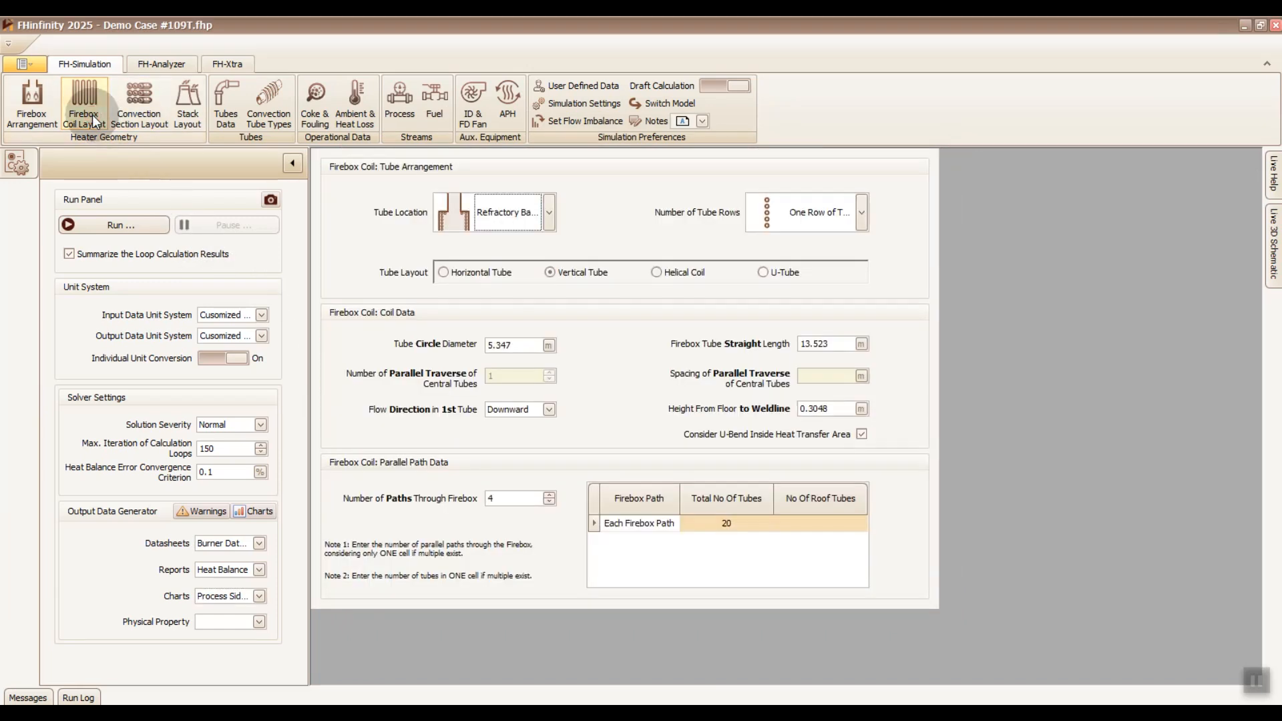
click(546, 410)
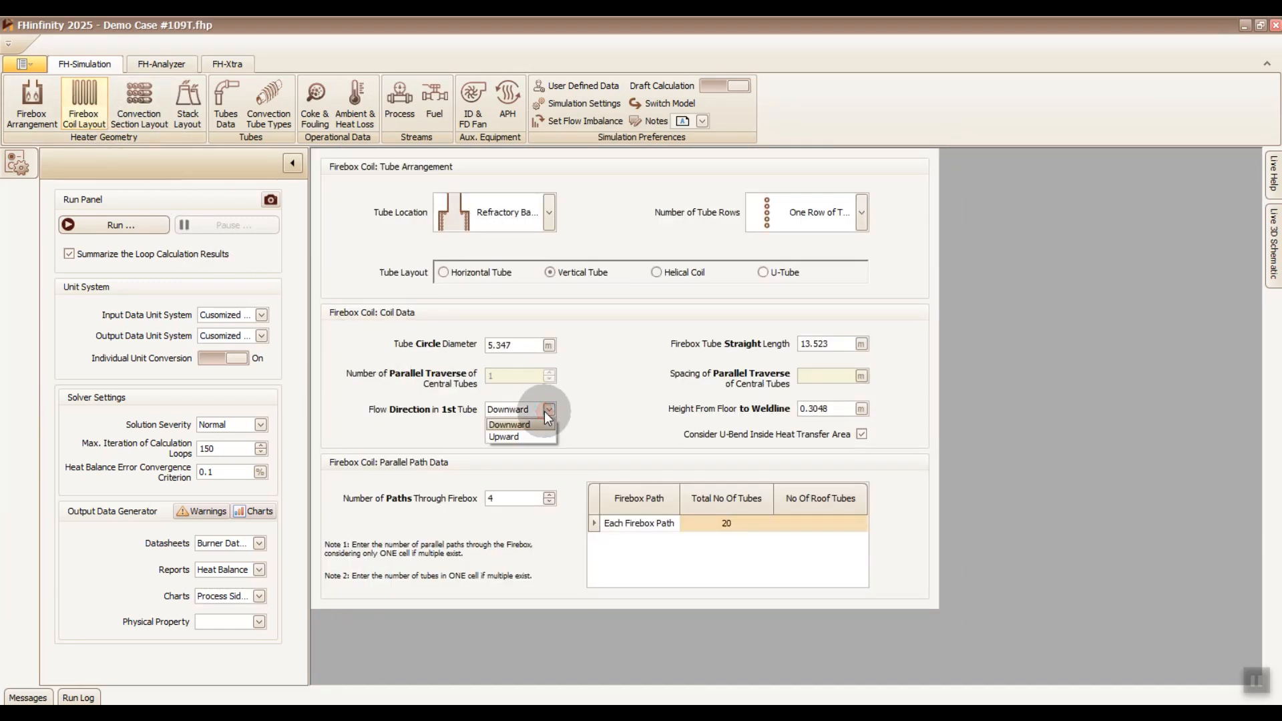
click(532, 435)
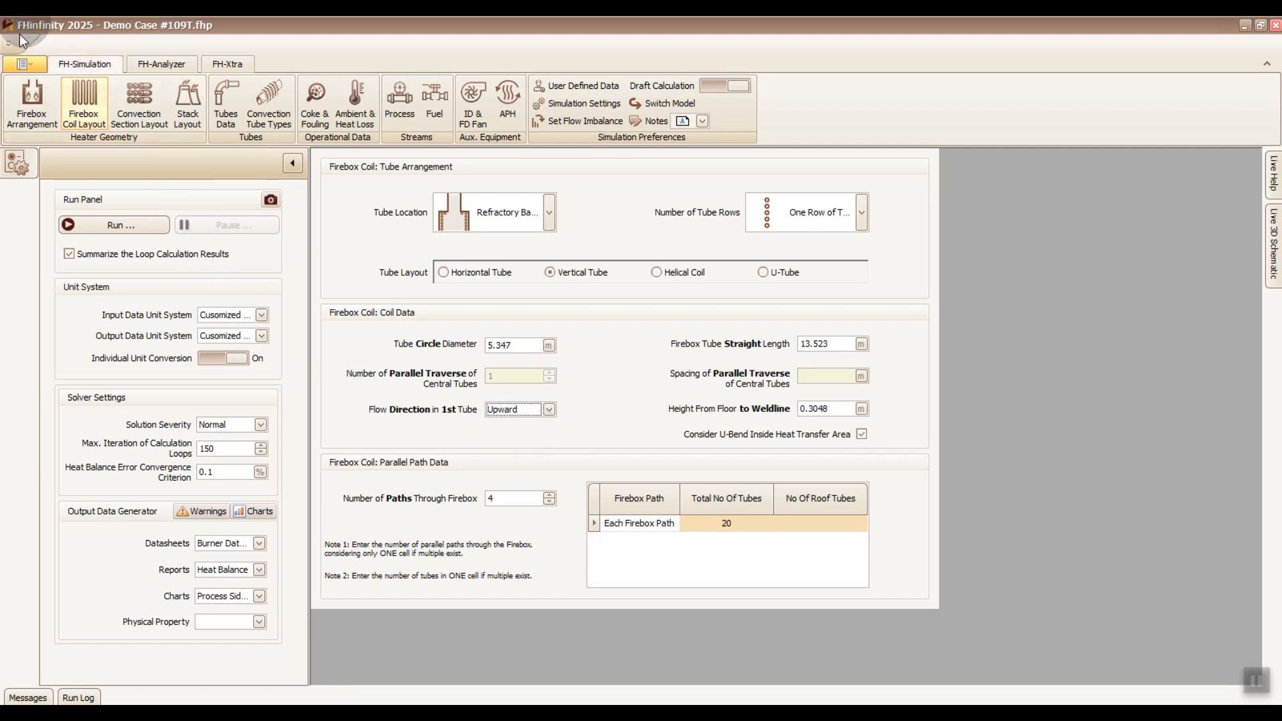
- Remove Process Side Vapor Quality and Process Side Temperature from the charts shown after a successful run
click(22, 64)
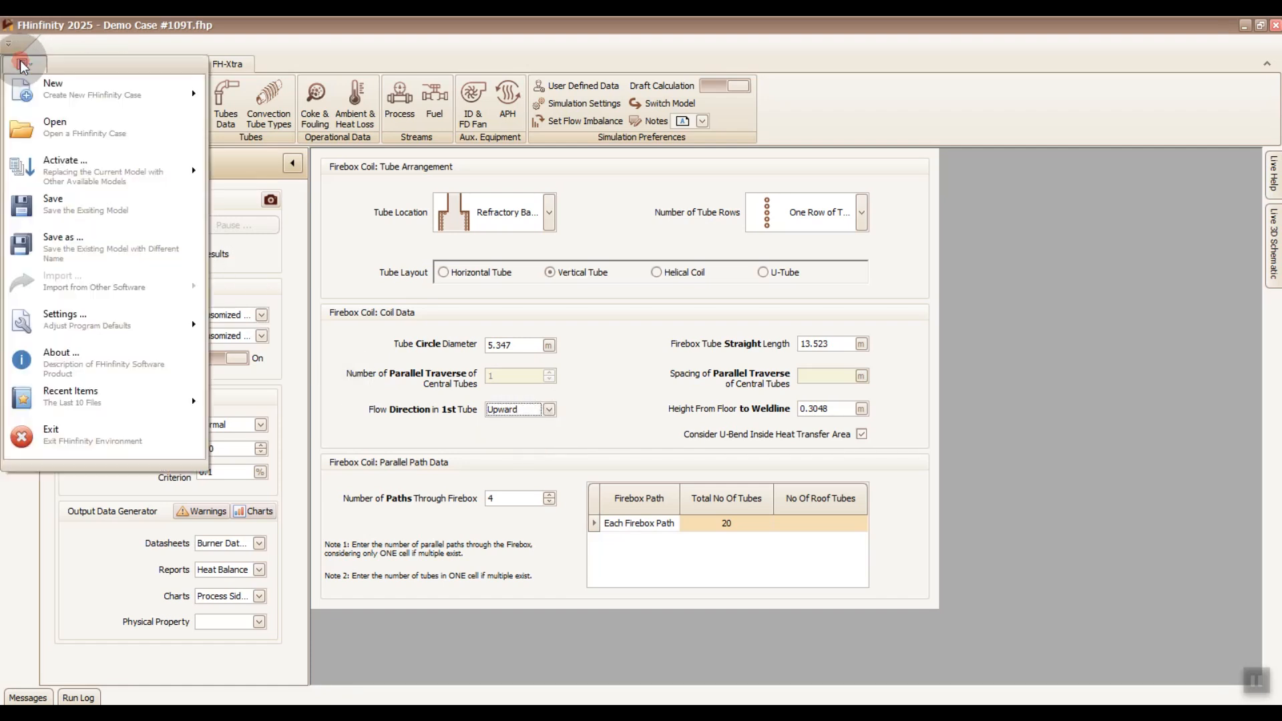
click(126, 323)
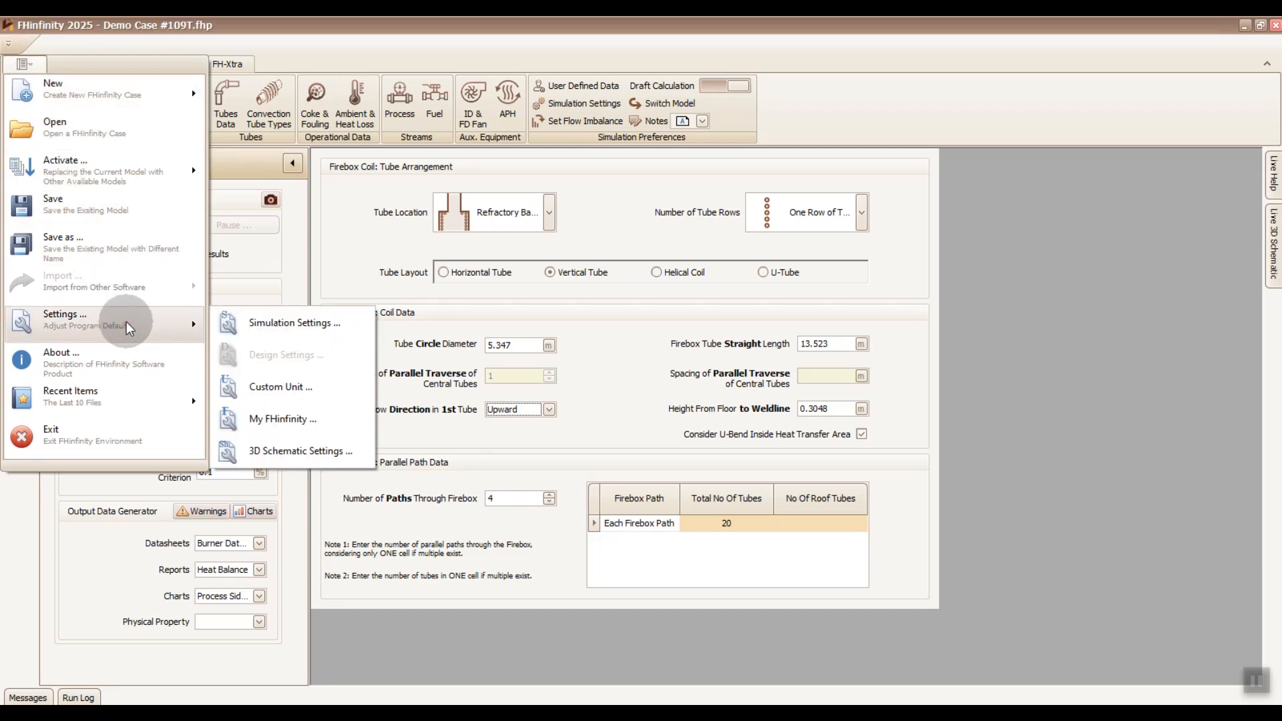
click(291, 411)
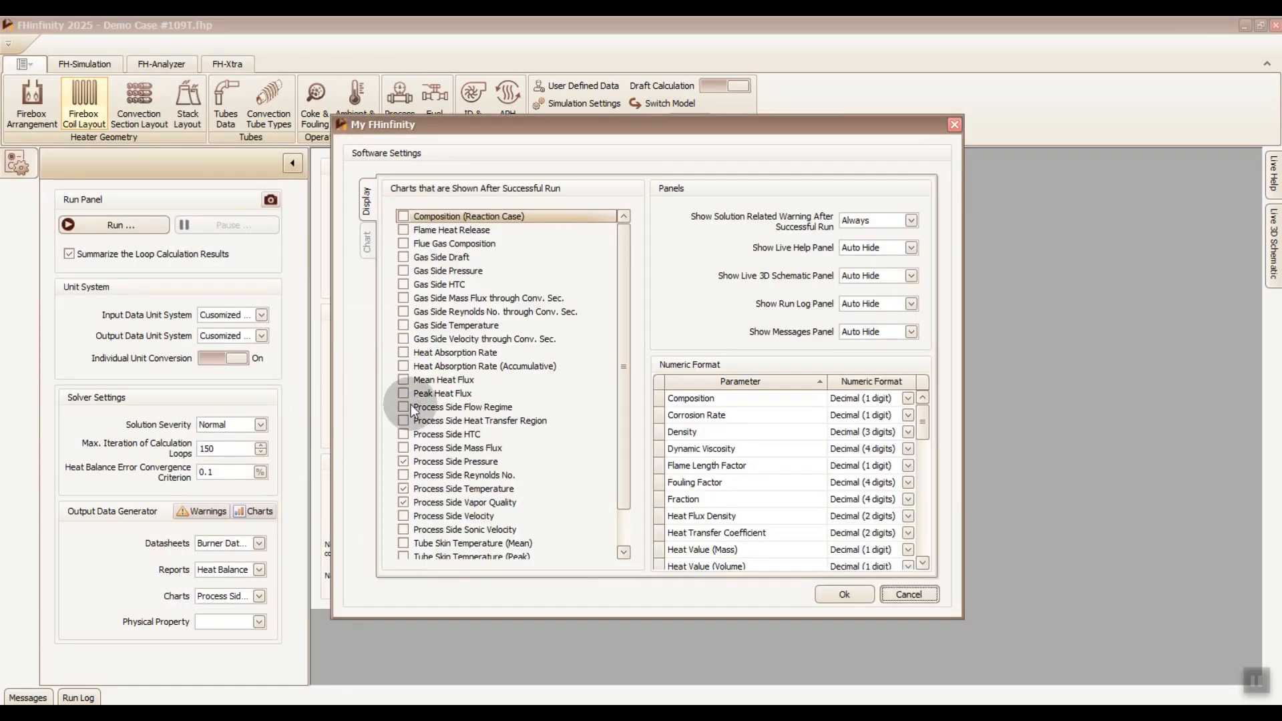
click(420, 498)
click(421, 492)
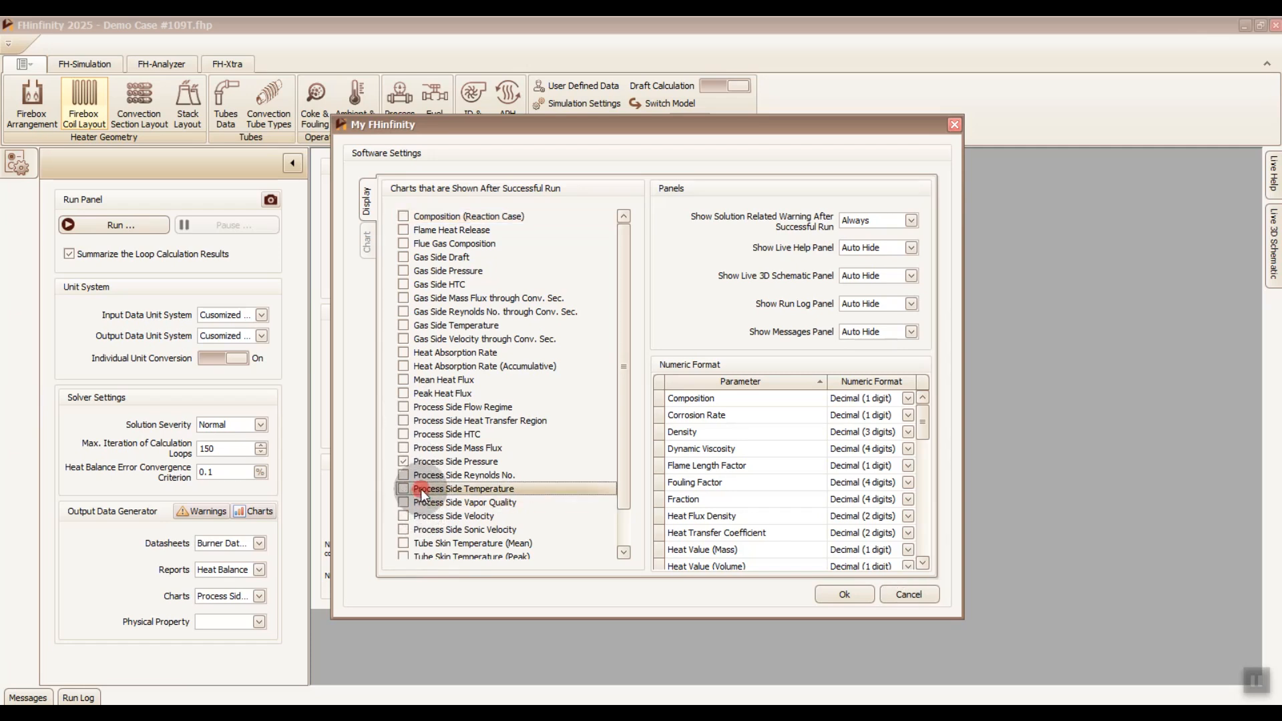
click(835, 594)
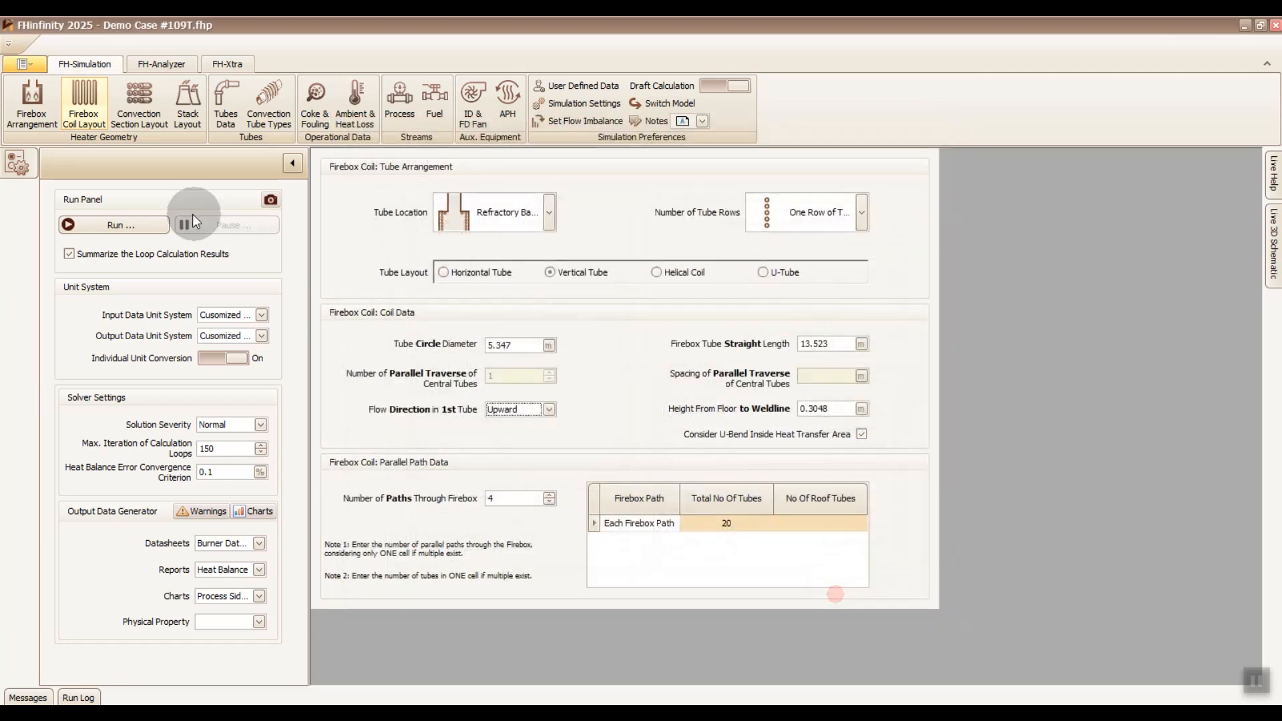
- Run the simulation with upward flow and compare its process side pressure chart with the previous downward-flow chart
click(150, 224)
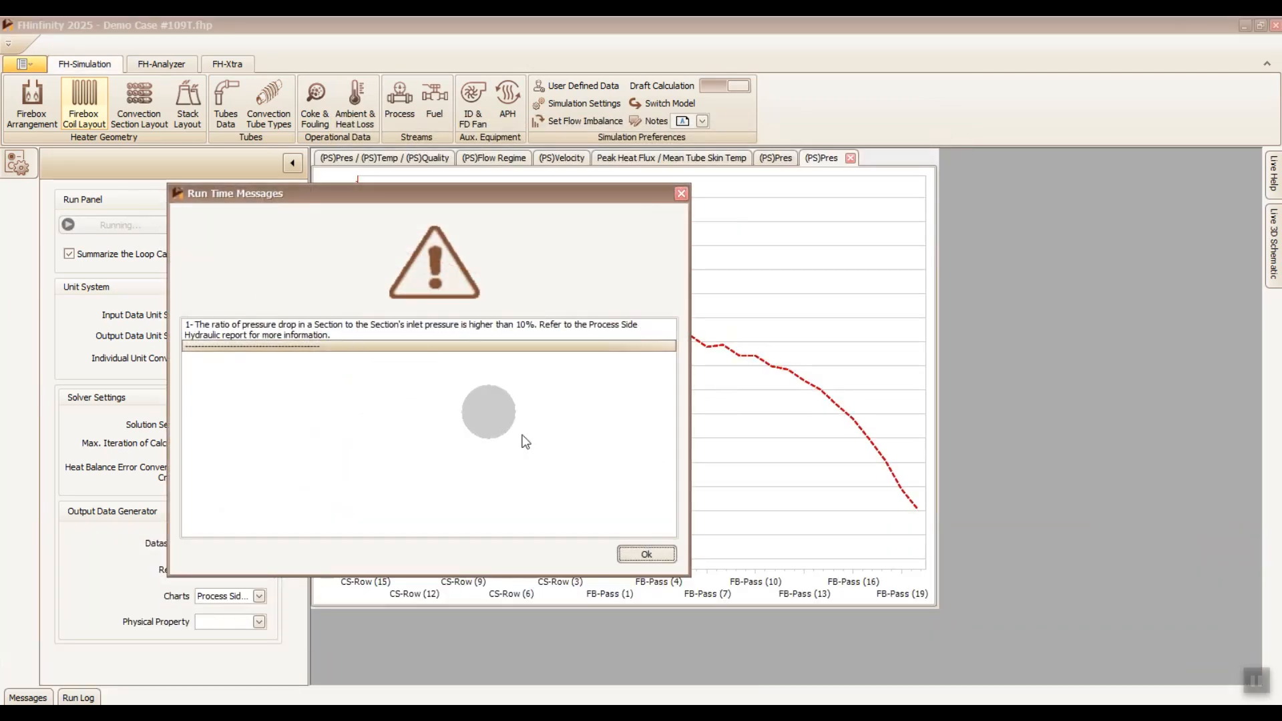
click(634, 553)
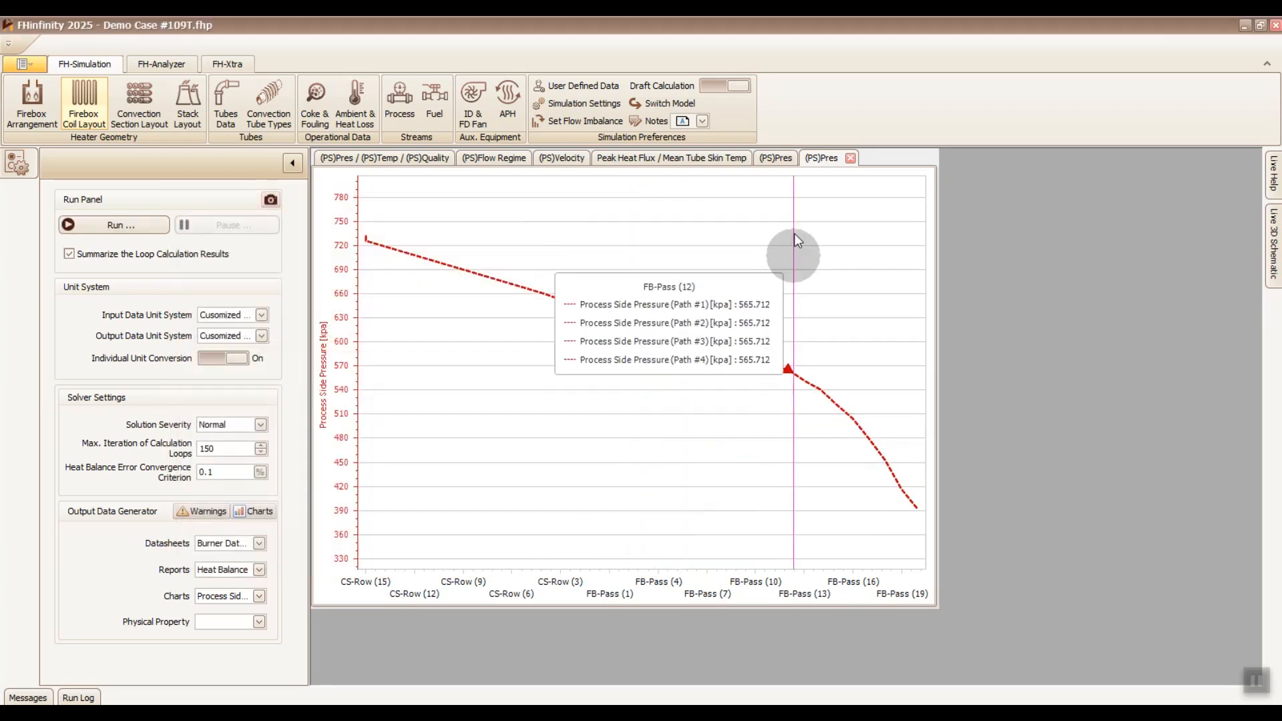
click(785, 161)
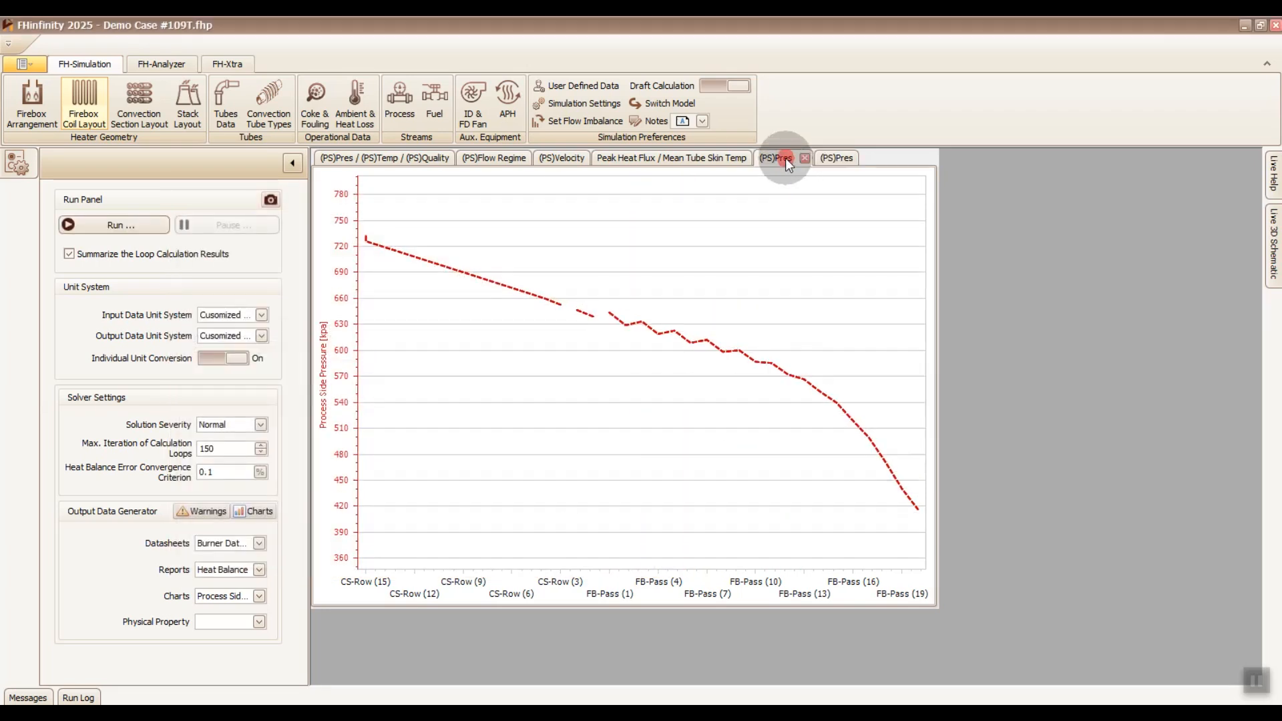
click(830, 160)
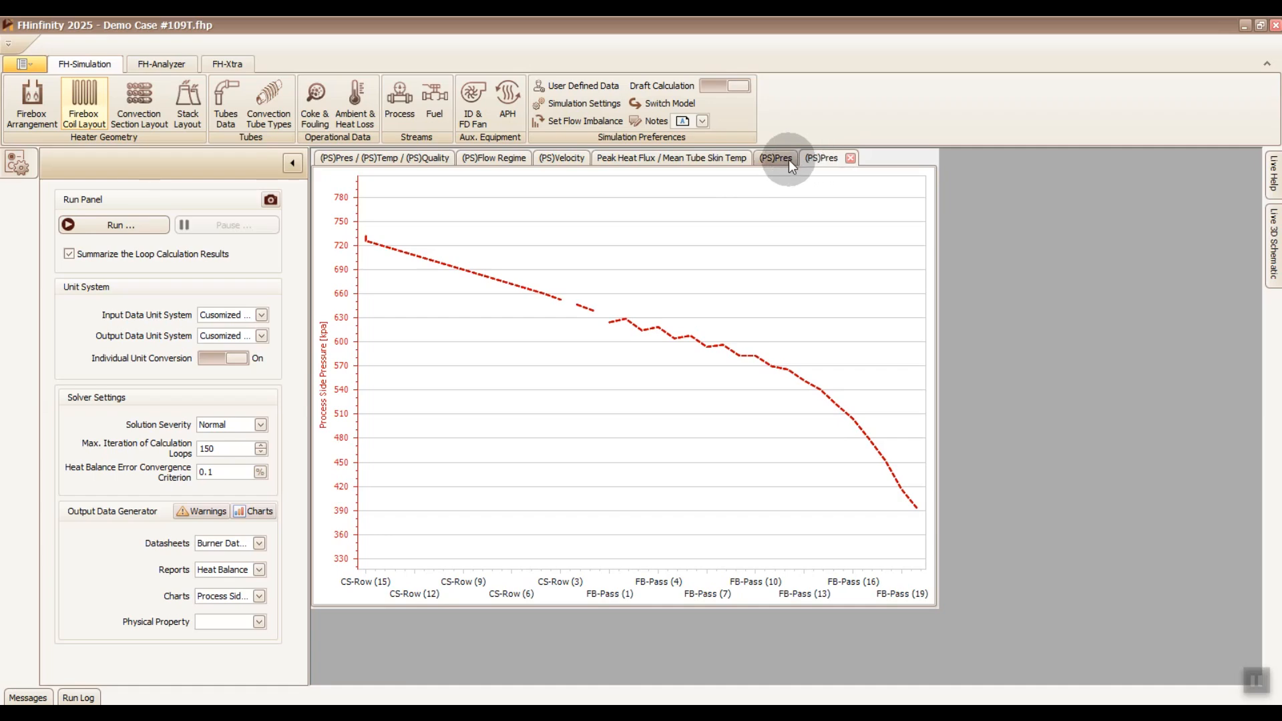
click(790, 160)
click(824, 160)
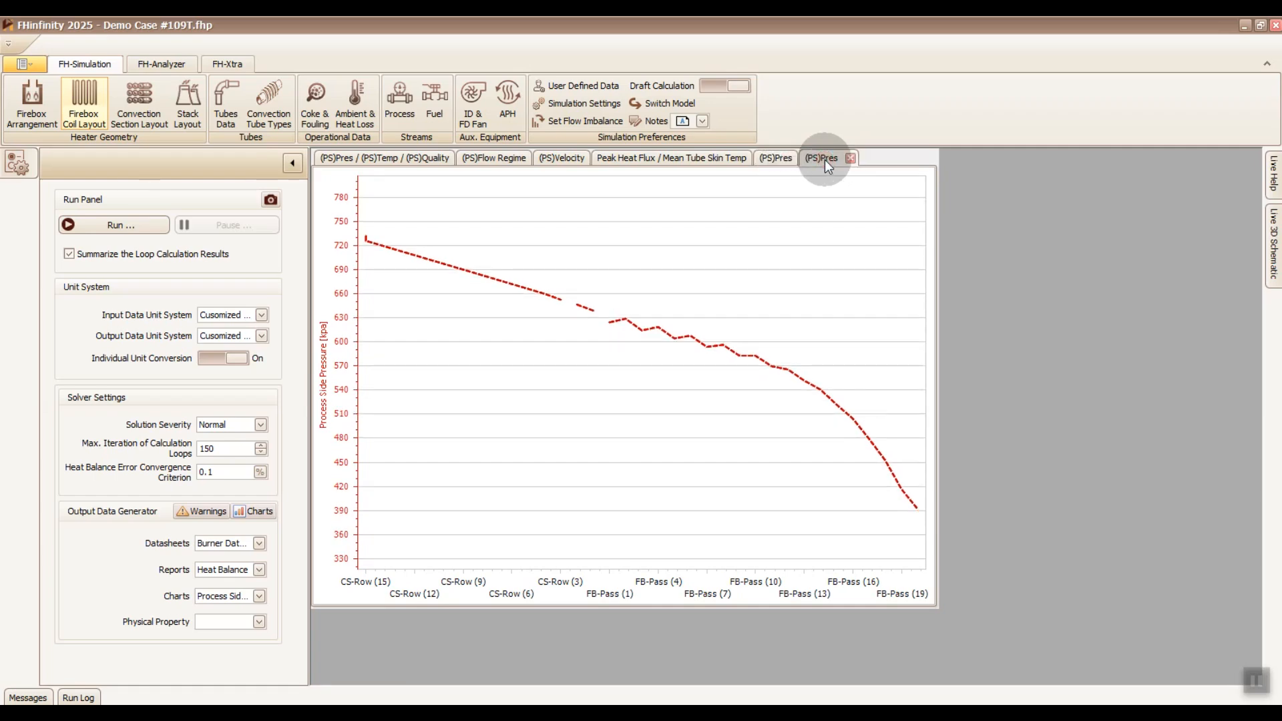
- Set Consider Static Pressure Drop in Vertical Tubes to False in the fluid flow simulation settings
click(608, 103)
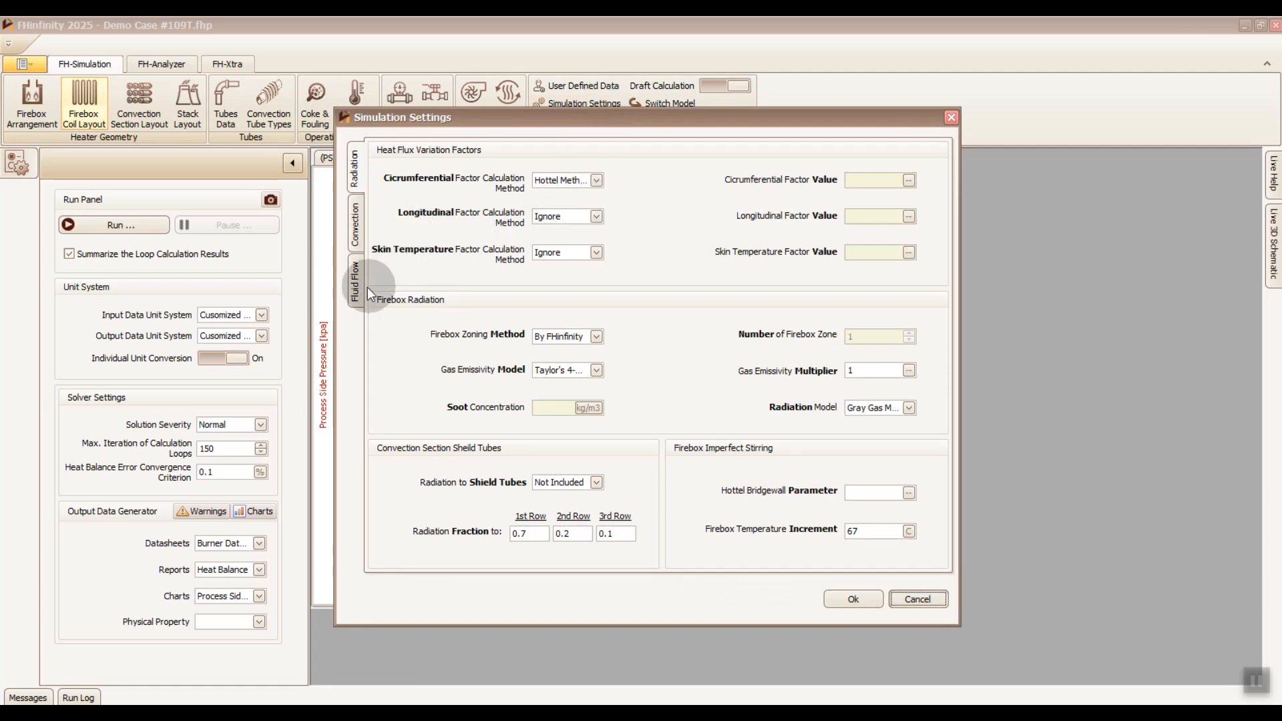
click(366, 292)
click(572, 231)
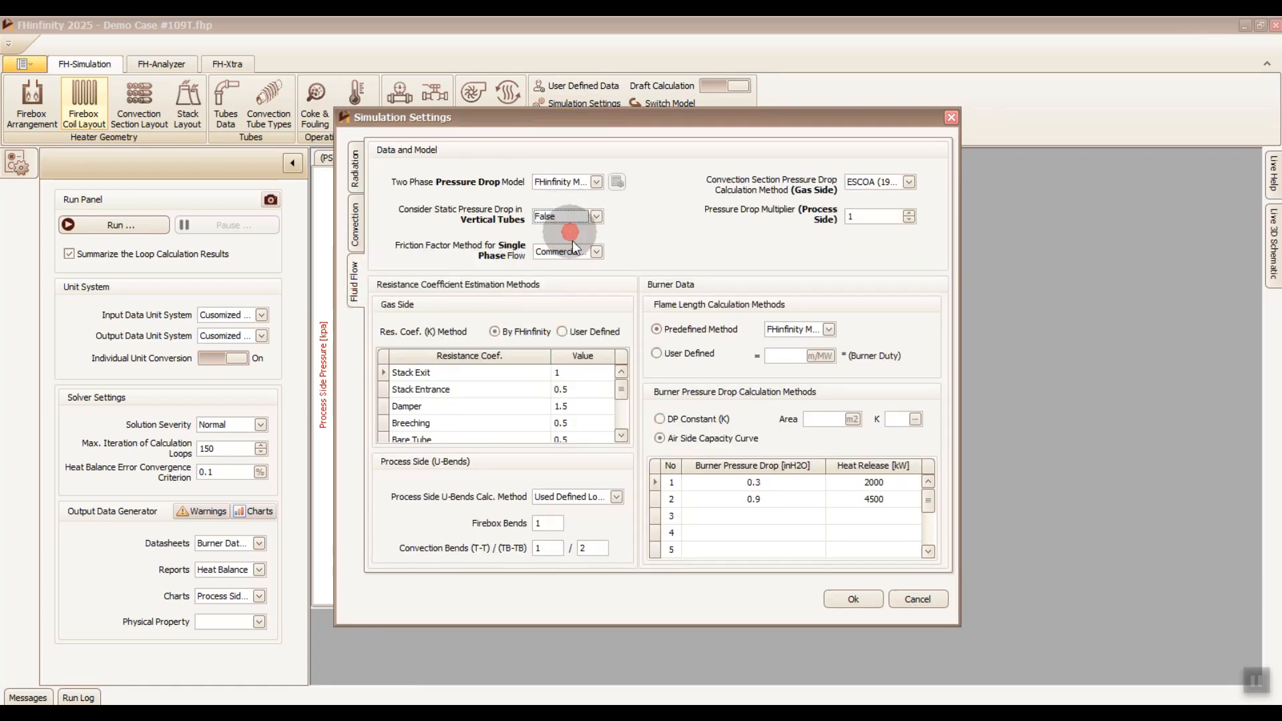
click(850, 599)
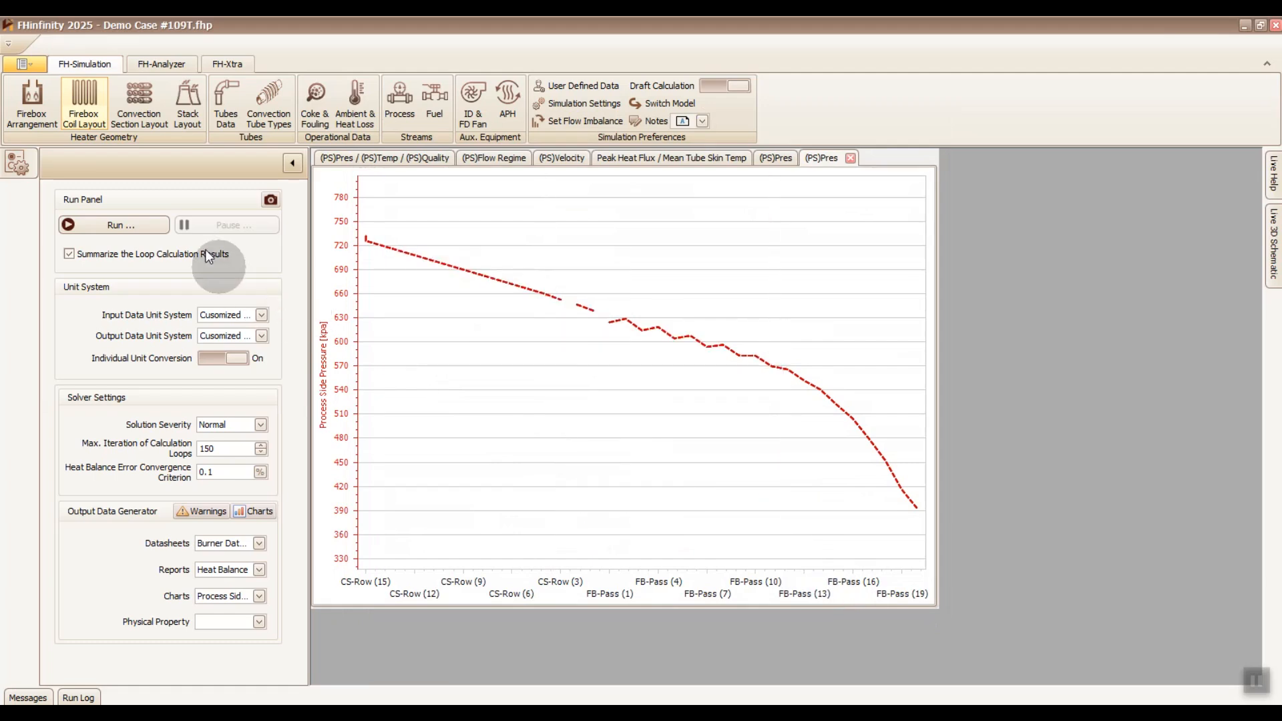
- Rerun the simulation without static pressure drop and compare the new process side pressure chart with the previous run's
click(159, 226)
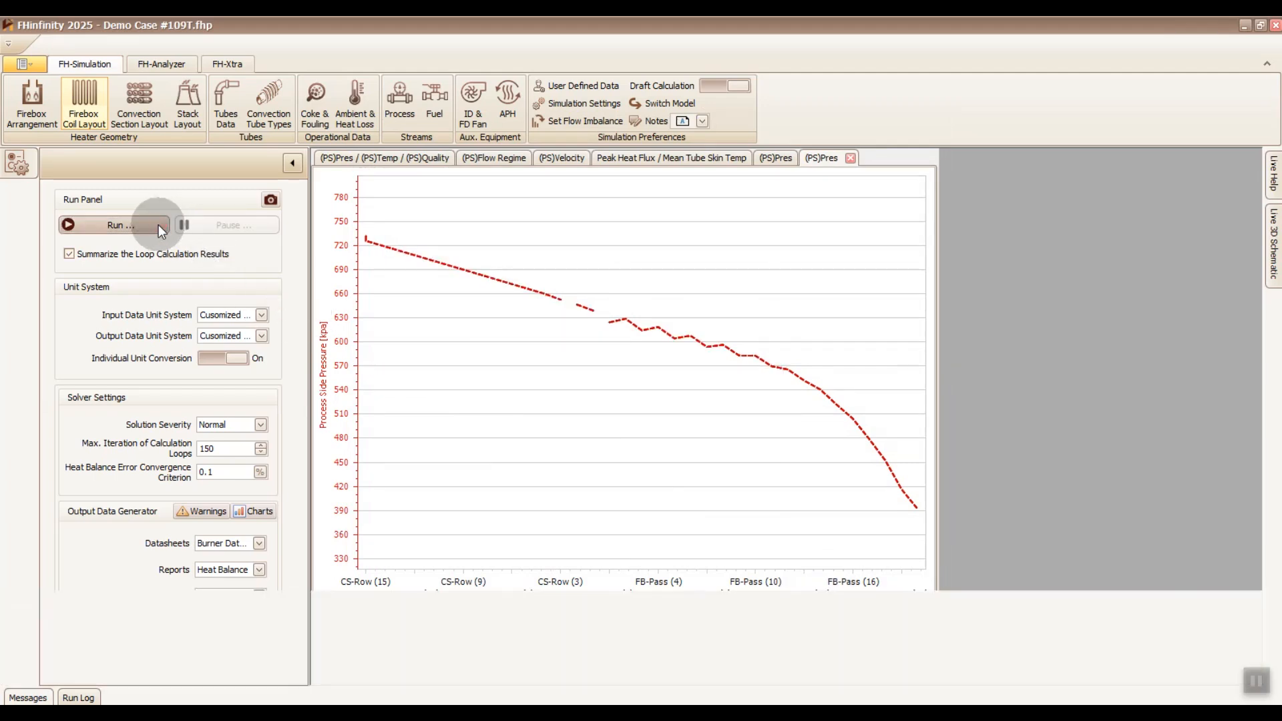
click(506, 427)
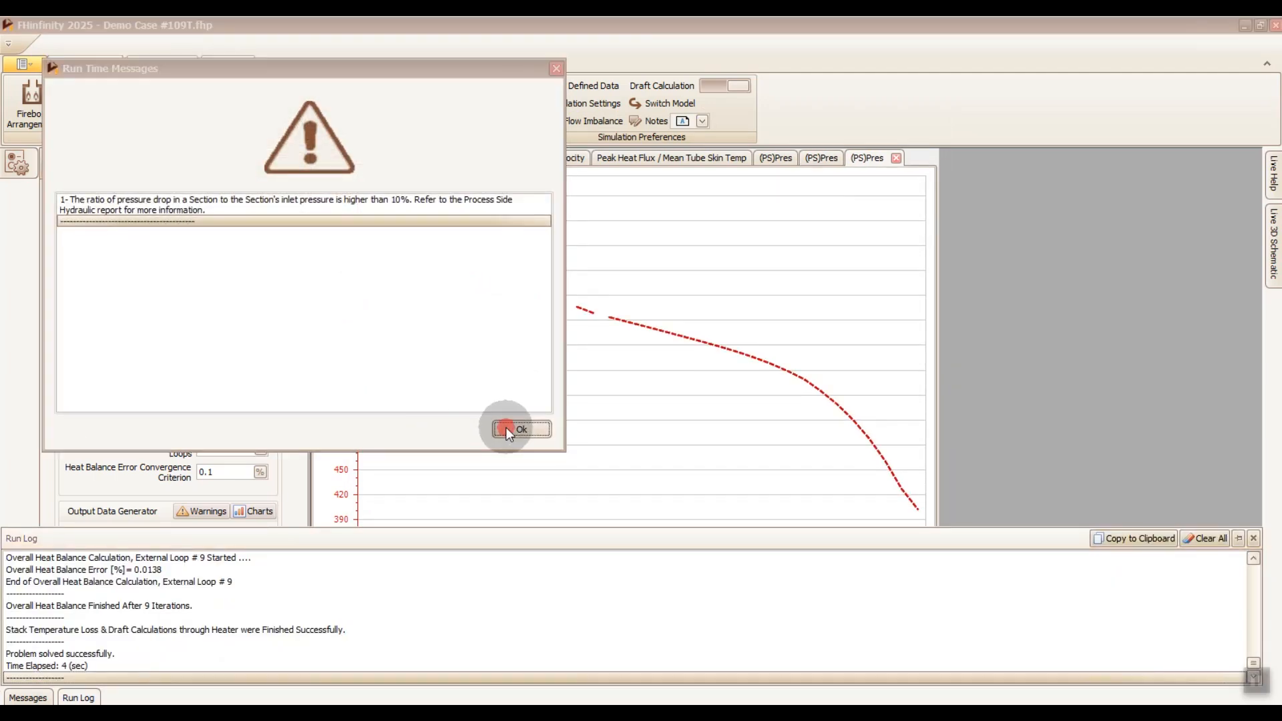
click(827, 162)
click(878, 162)
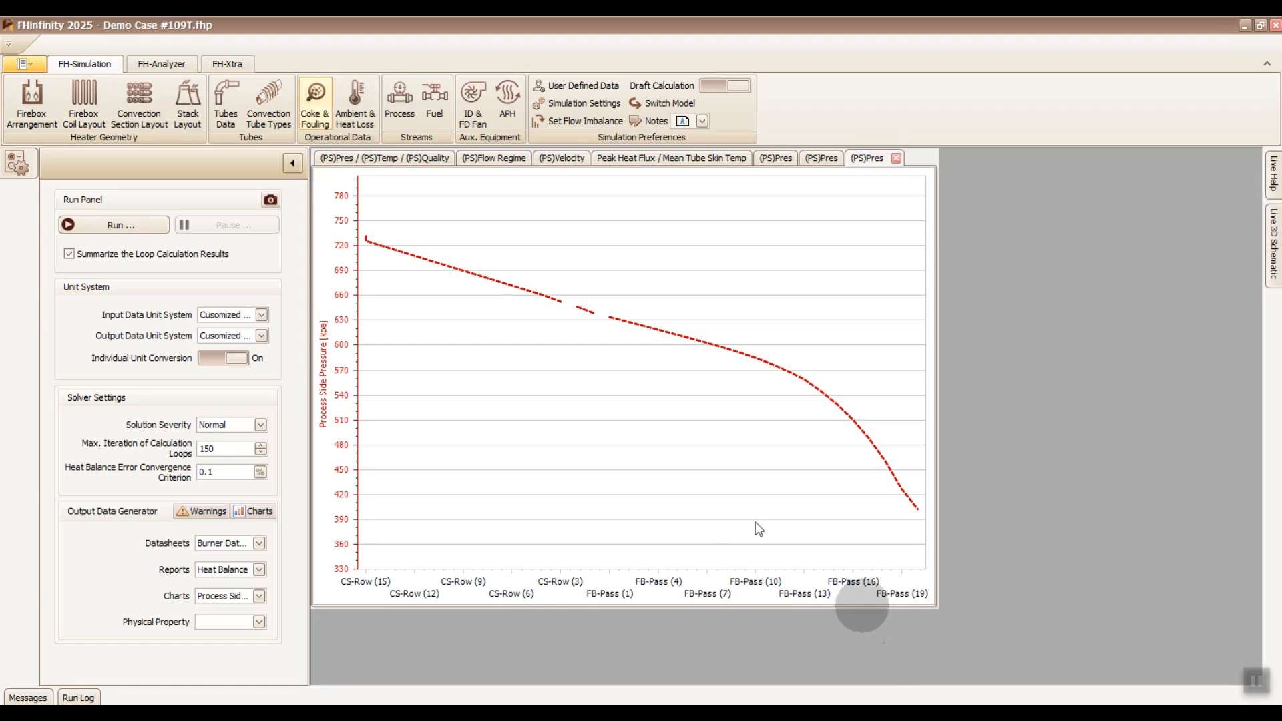
- In the firebox fouling data, set the gas side fouling material to Iron Oxide and the process side material to Petroleum Coke
click(307, 119)
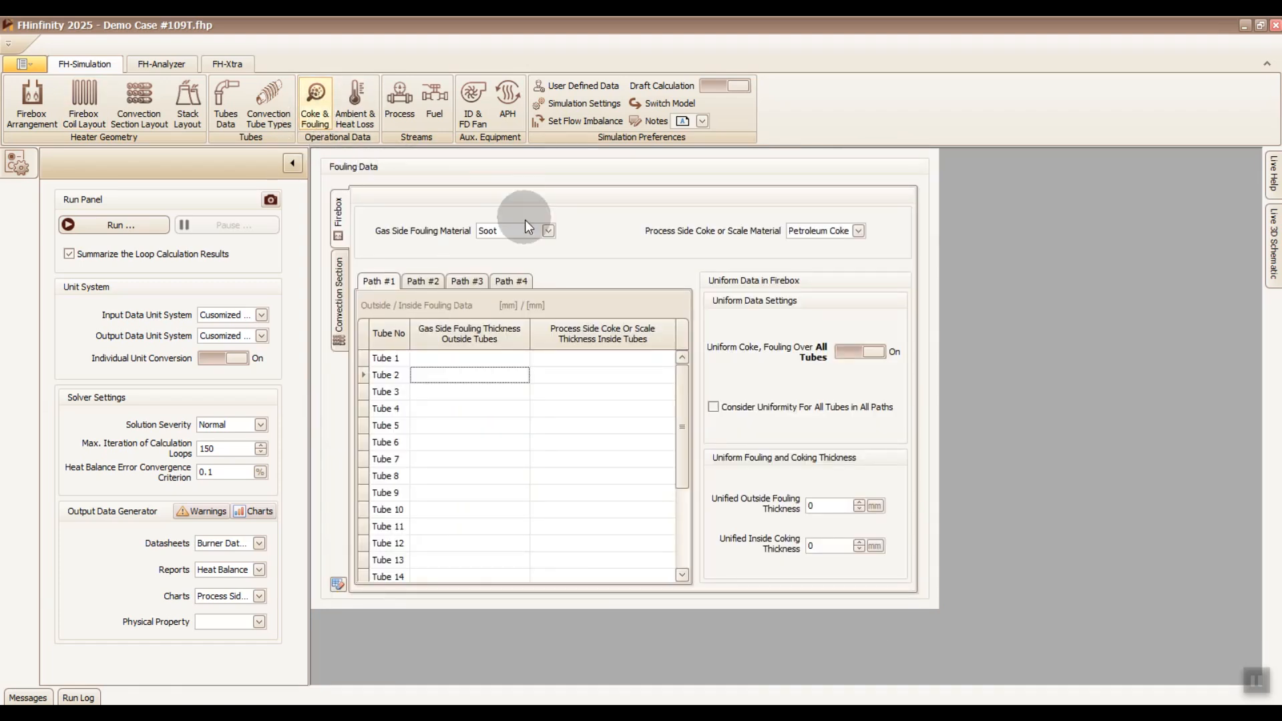
click(539, 234)
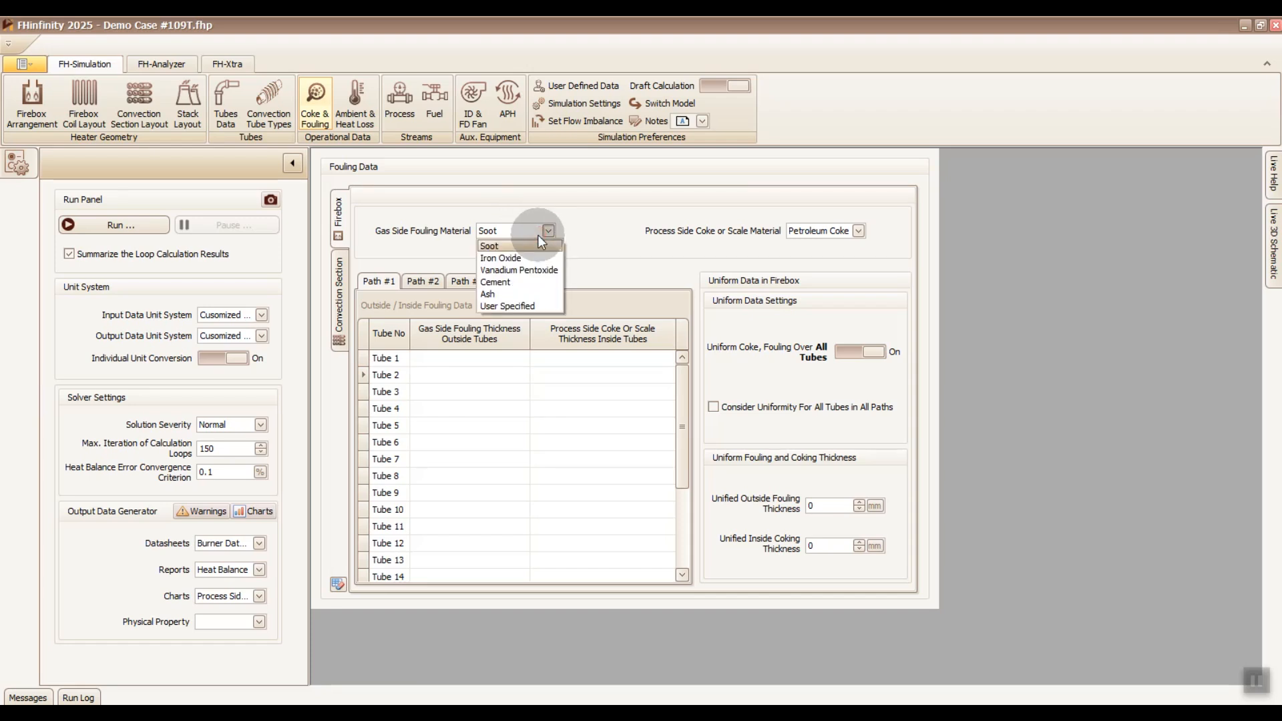
click(538, 258)
click(809, 231)
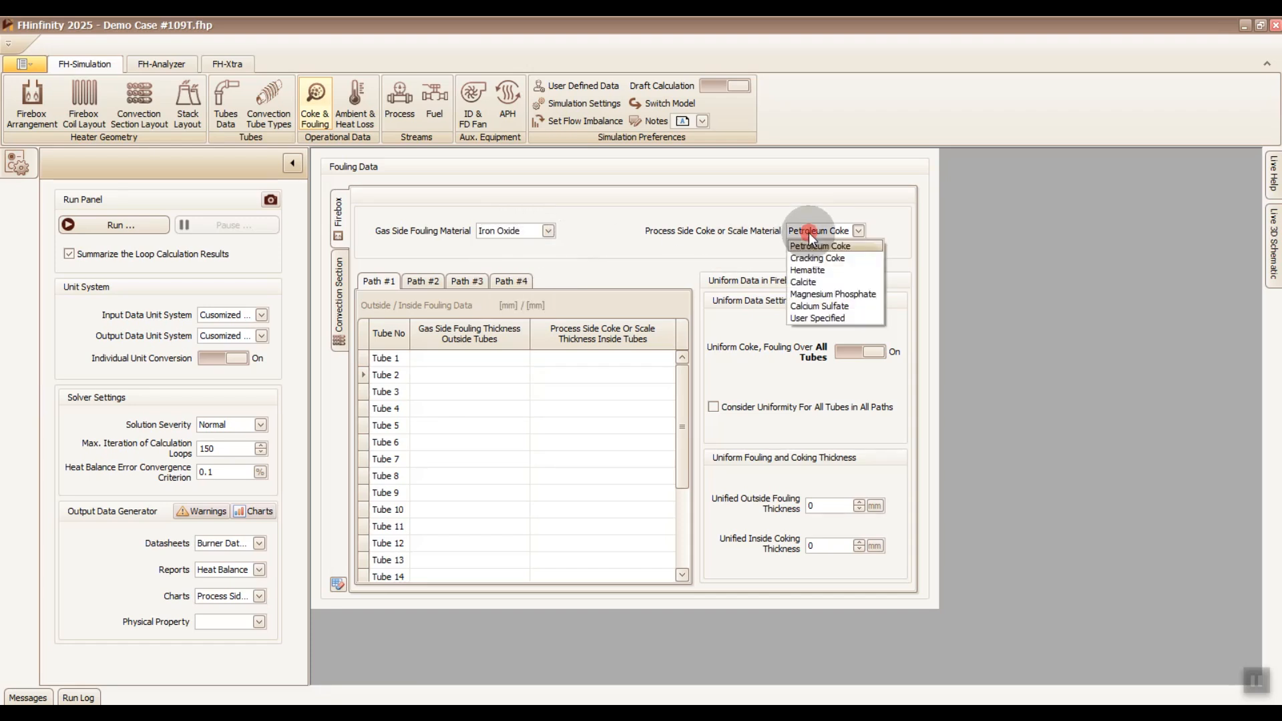
click(811, 247)
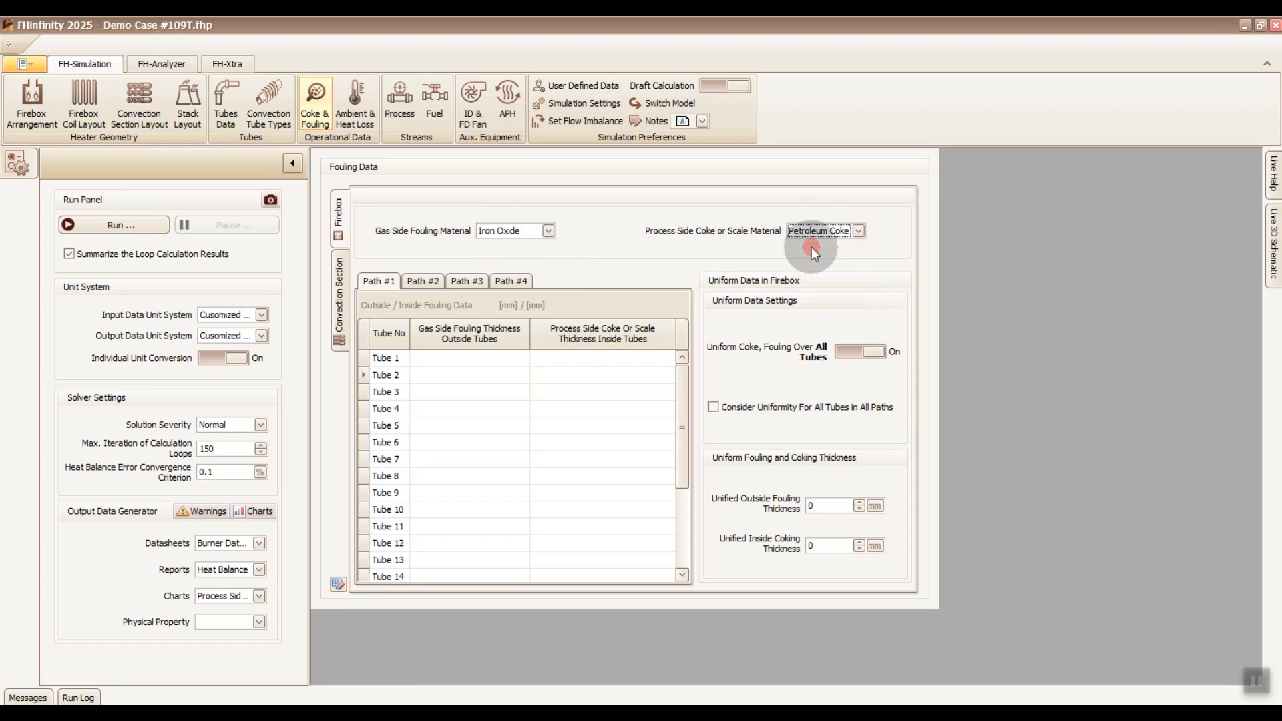
- Turn off uniform coke and fouling over all firebox tubes, and view the convection section's fouling data before returning to the firebox
click(556, 359)
click(848, 354)
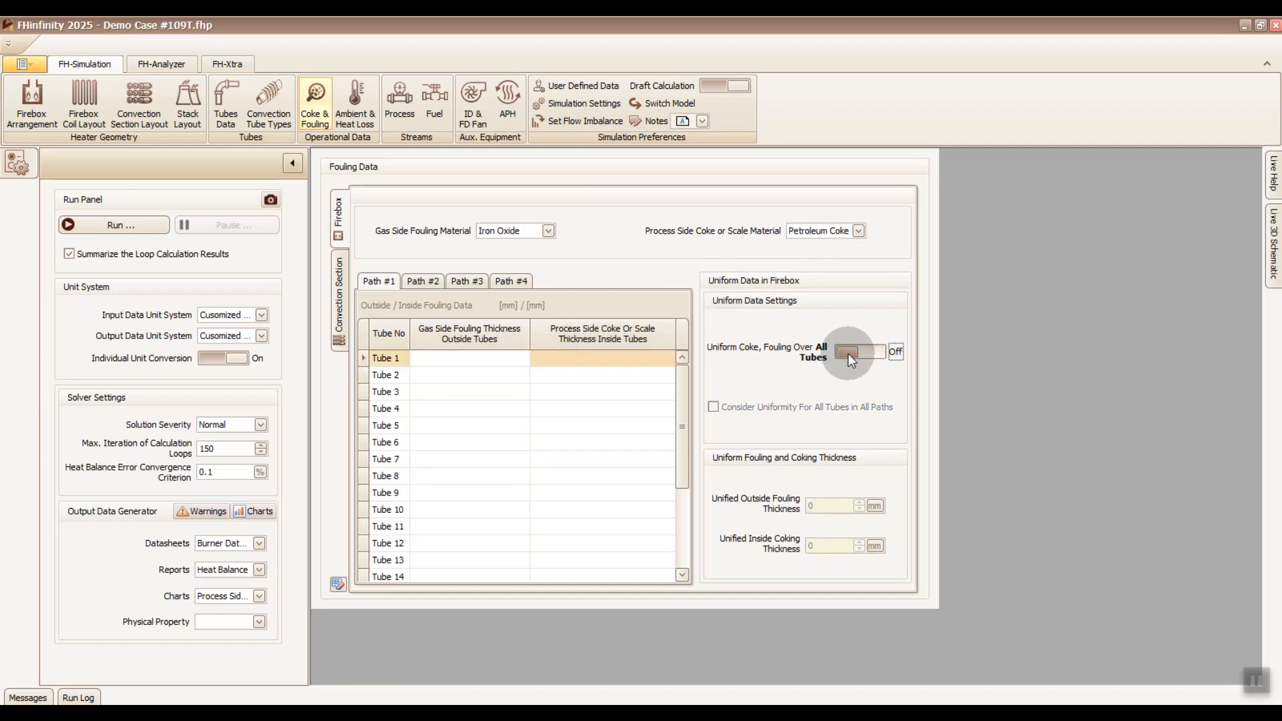
click(345, 290)
click(344, 290)
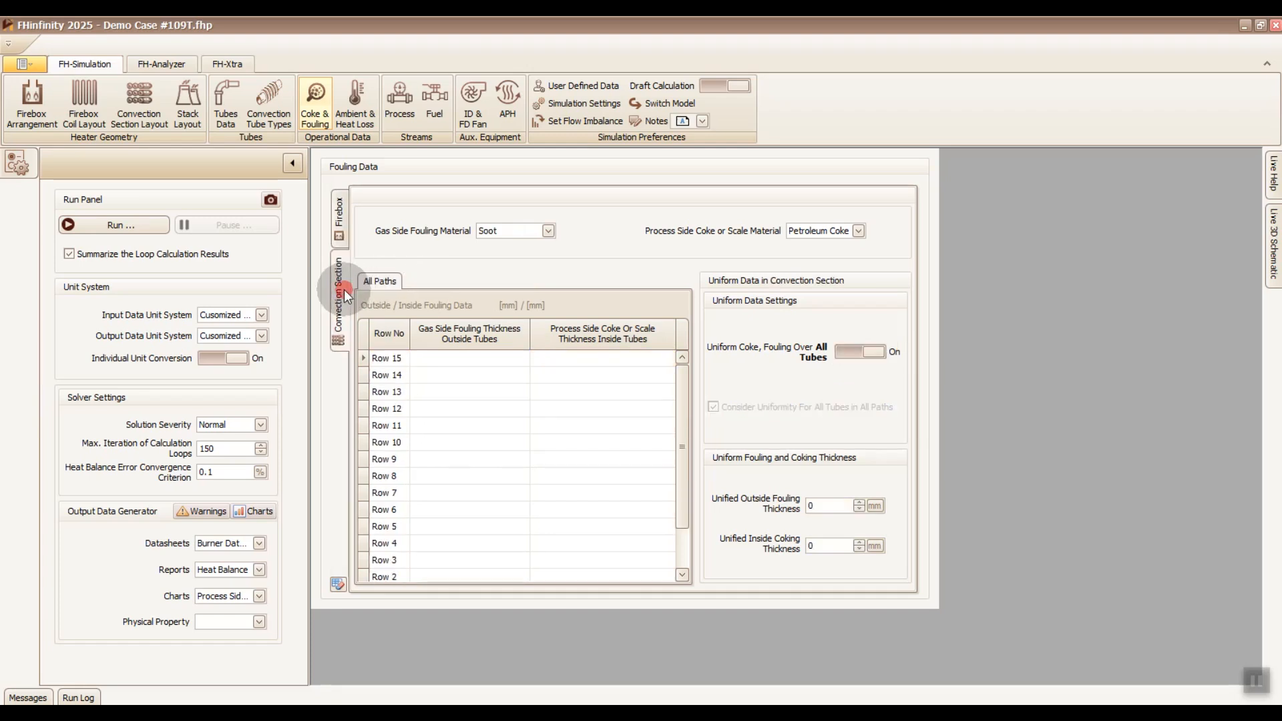
click(345, 217)
- Set the process side coke thickness inside Tube 6 of firebox Path #2 to 9 mm
click(476, 357)
click(433, 282)
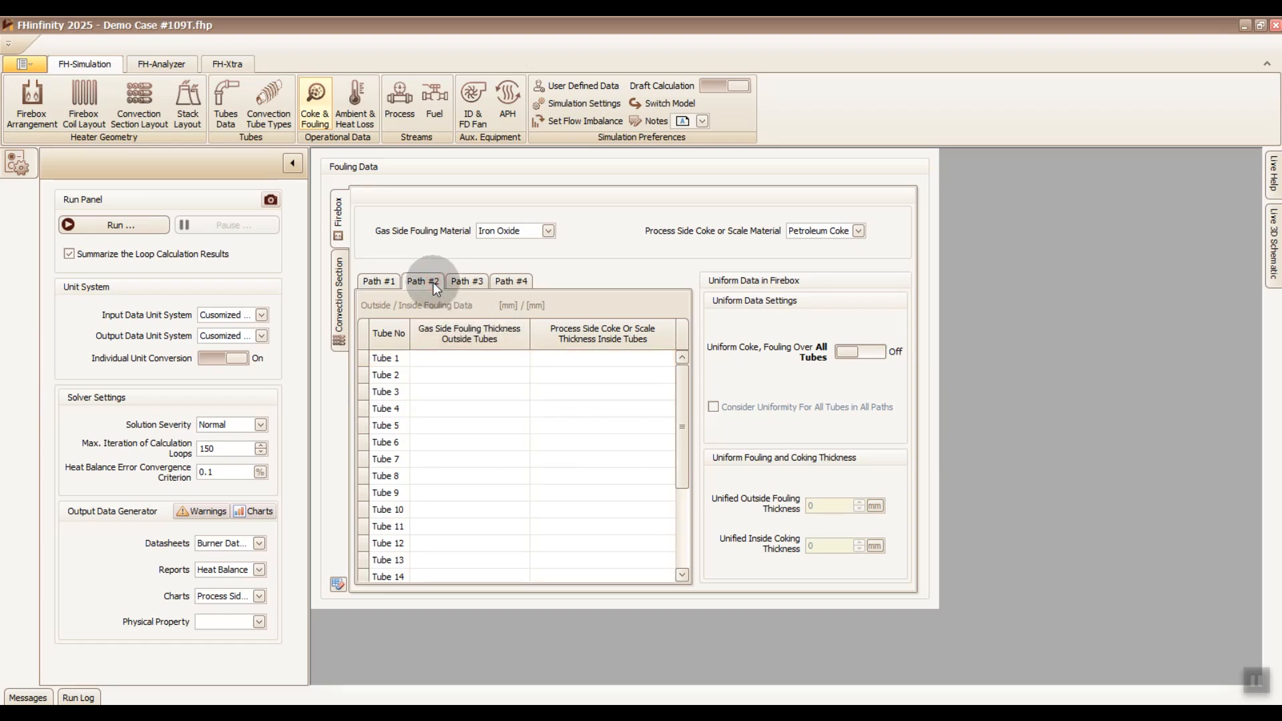
click(625, 444)
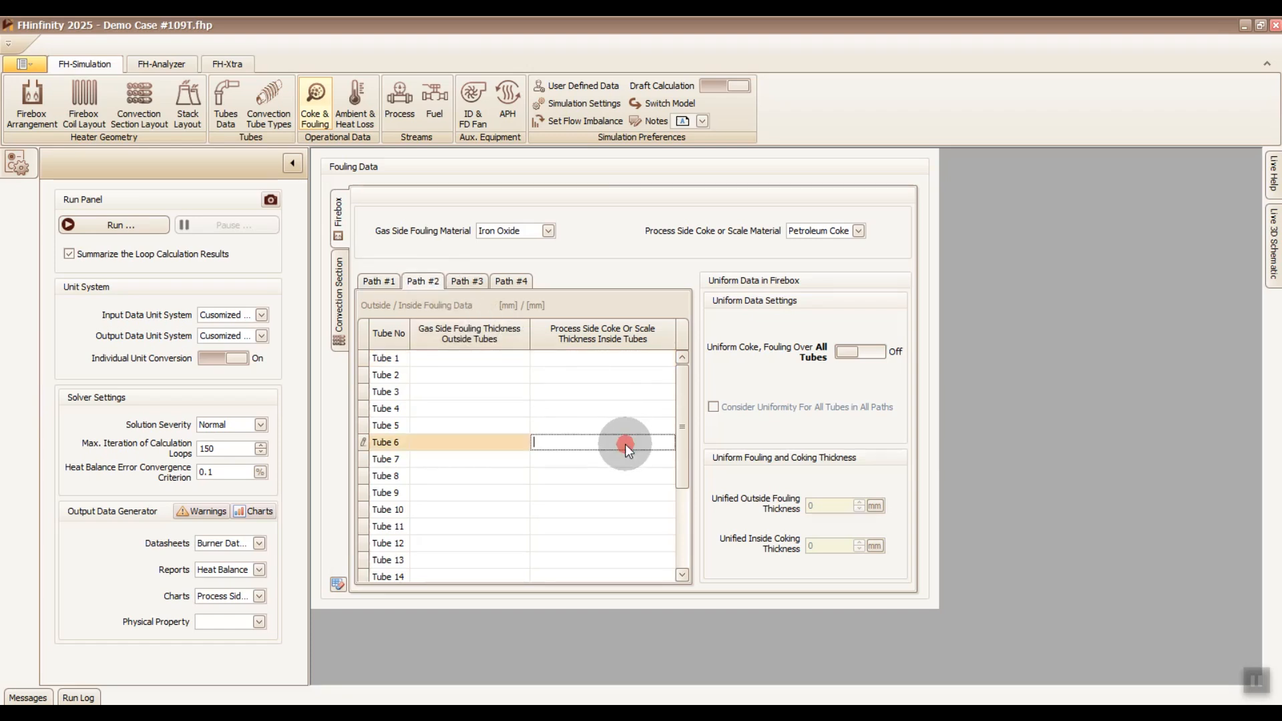
text(9)
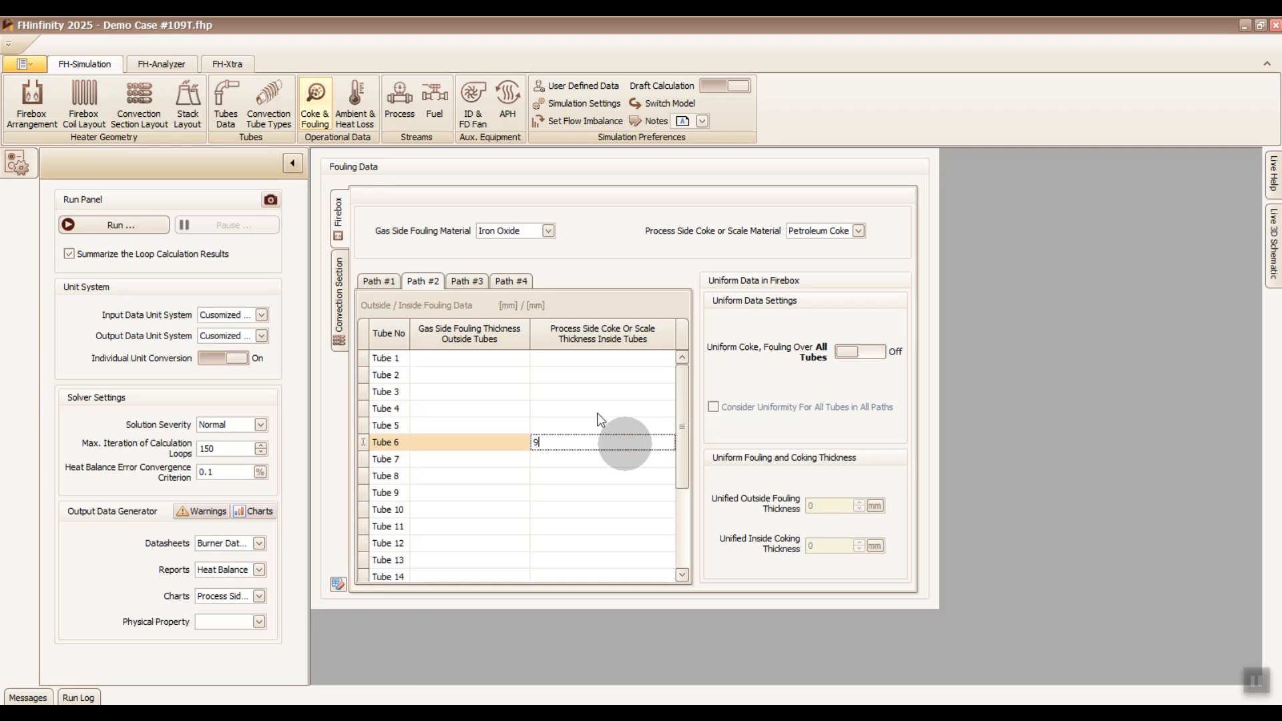
- Set the gas side fouling thickness outside Tube 2 of firebox Path #4 to 2 mm
click(523, 283)
click(503, 373)
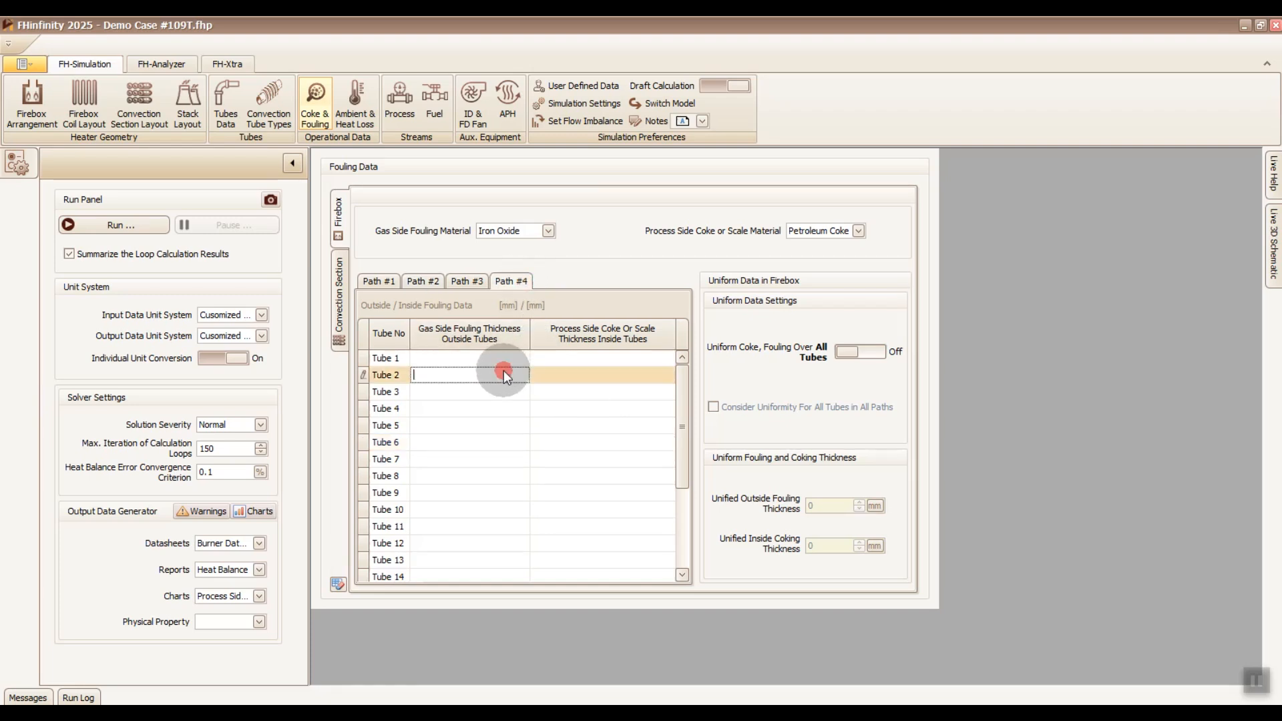
text(2)
- Rerun the simulation with the coke and fouling data and inspect the process side pressure chart around firebox pass 5
click(159, 227)
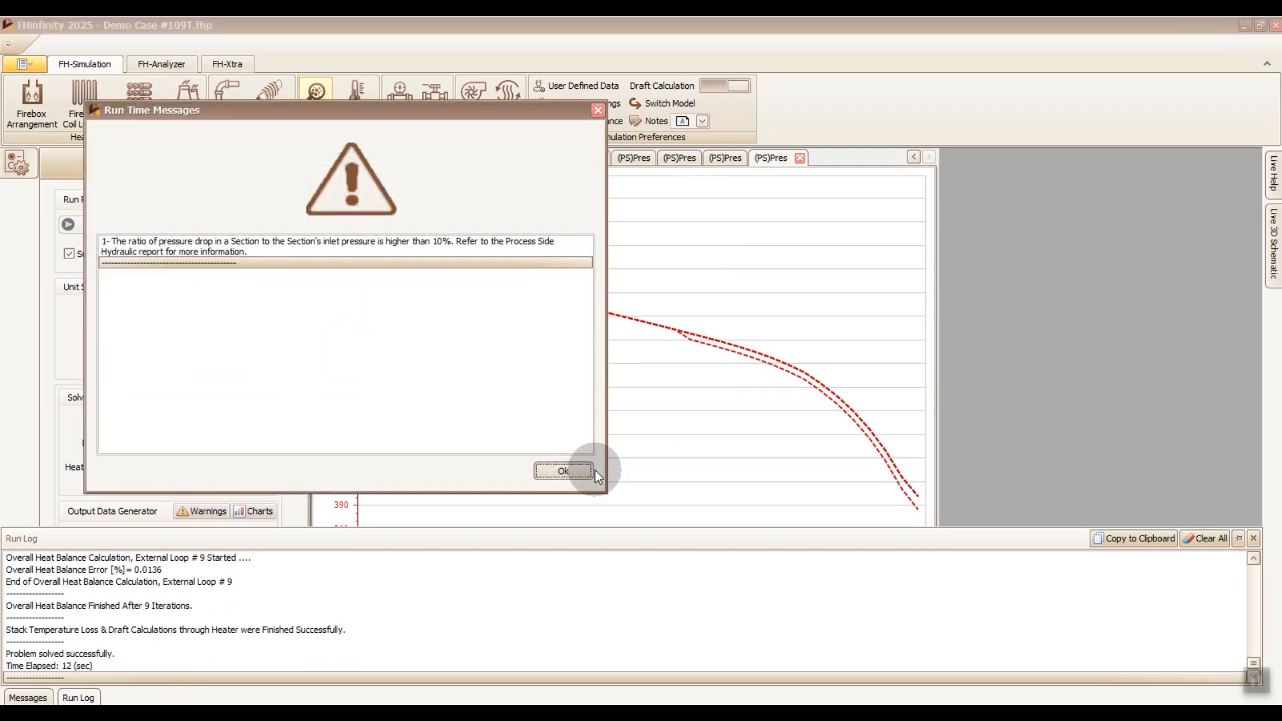
click(591, 471)
scroll(689, 394, up, 3)
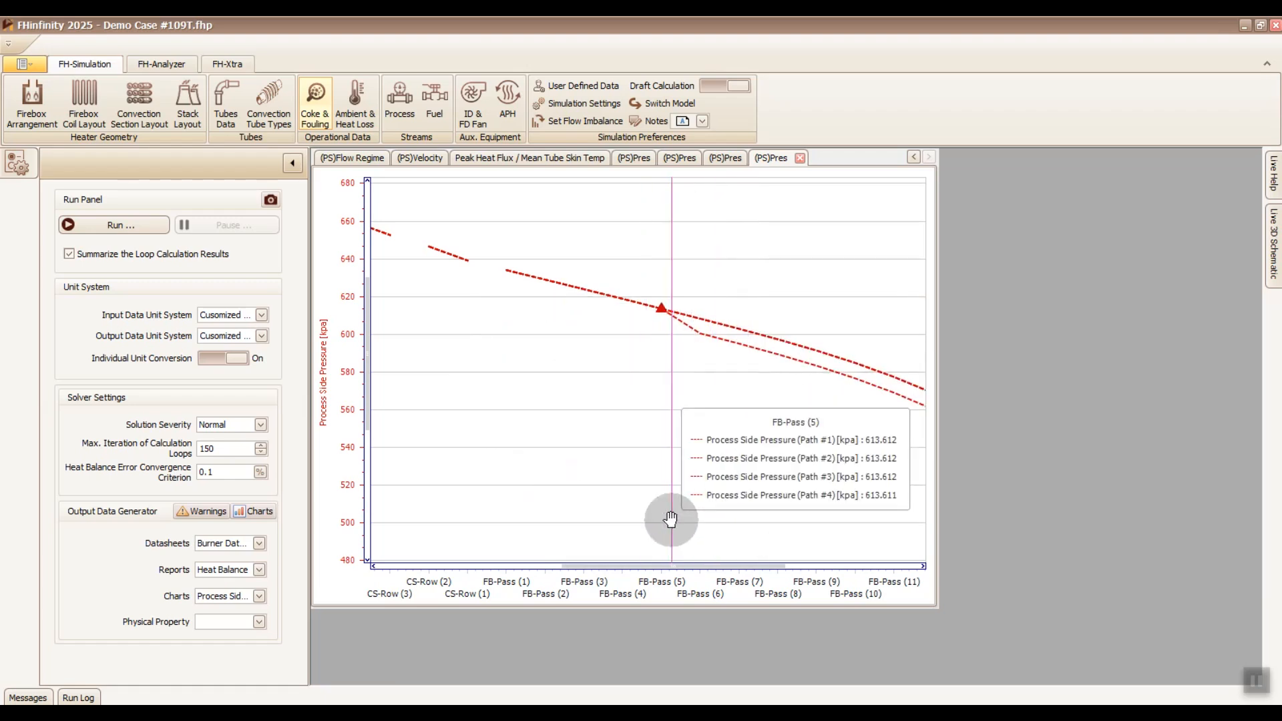
- Chart Process Side Vapor Quality instead of Process Side Pressure, and inspect how the paths differ in the last firebox passes
click(259, 595)
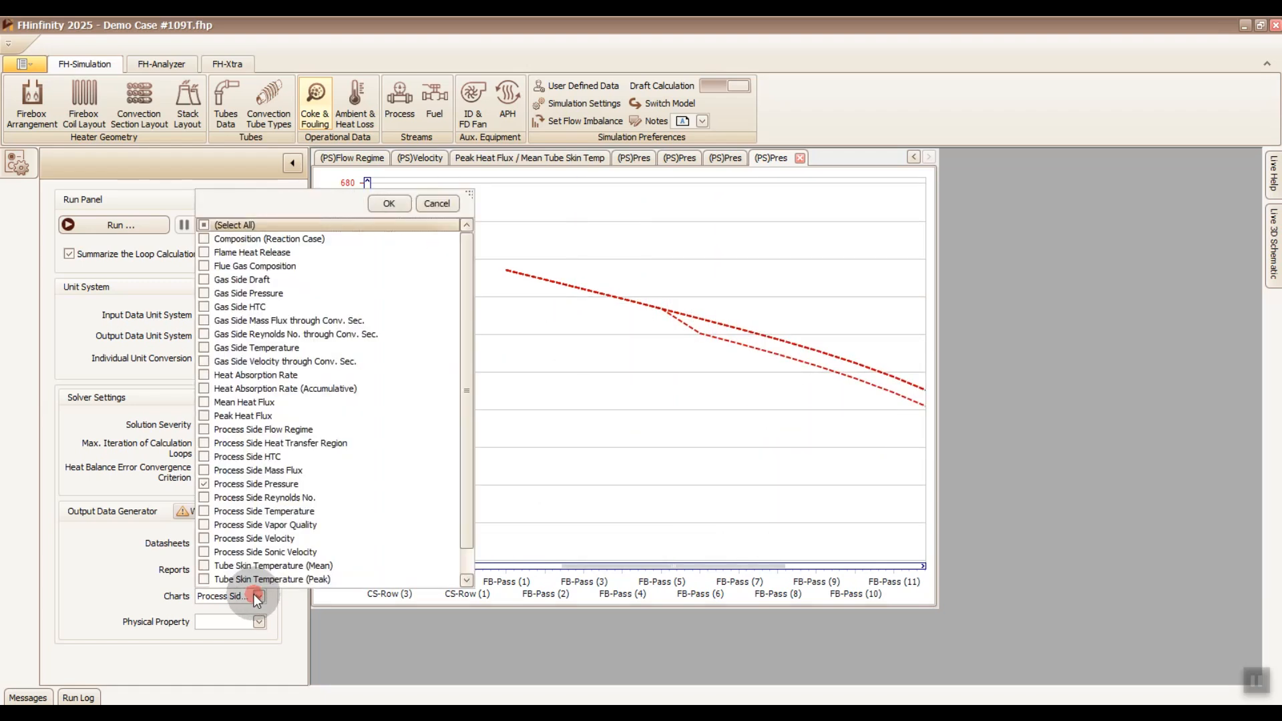
click(238, 483)
click(252, 525)
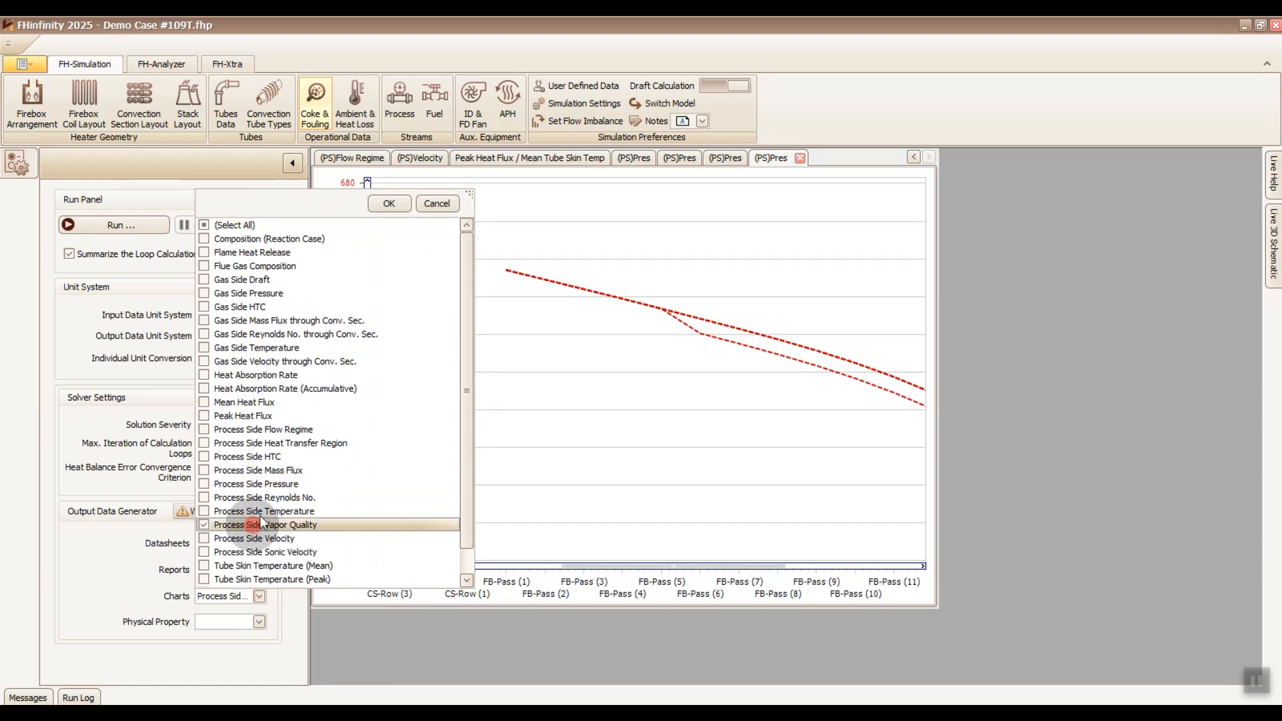
click(388, 203)
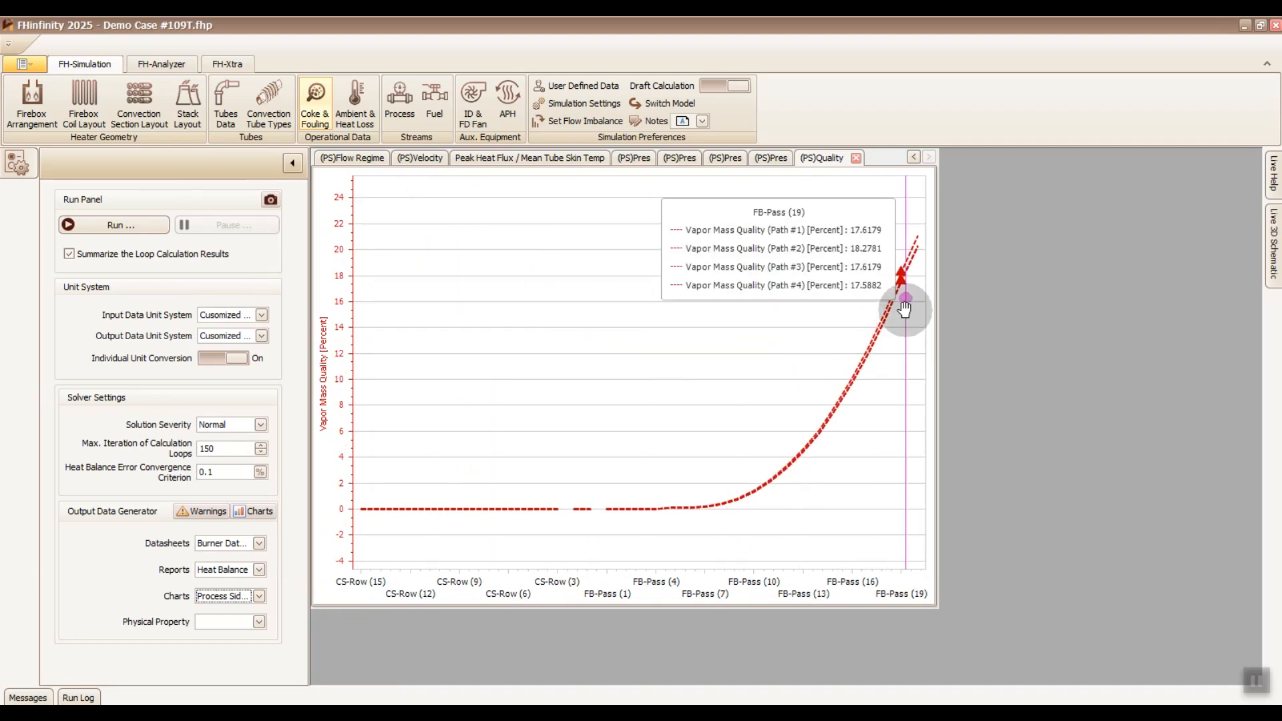
scroll(901, 301, up, 2)
scroll(861, 357, up, 3)
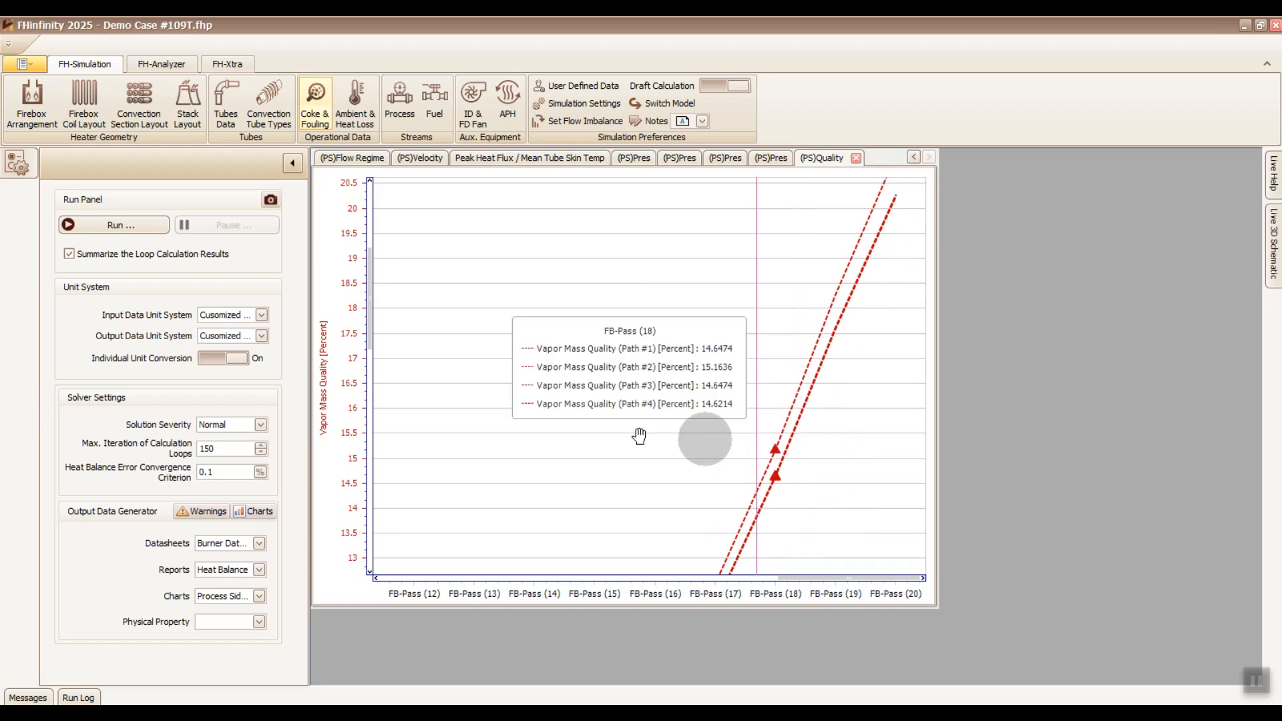
- Chart Tube Metal Temperature (Peak) instead of vapor quality, and inspect the curves around the first firebox passes
click(258, 595)
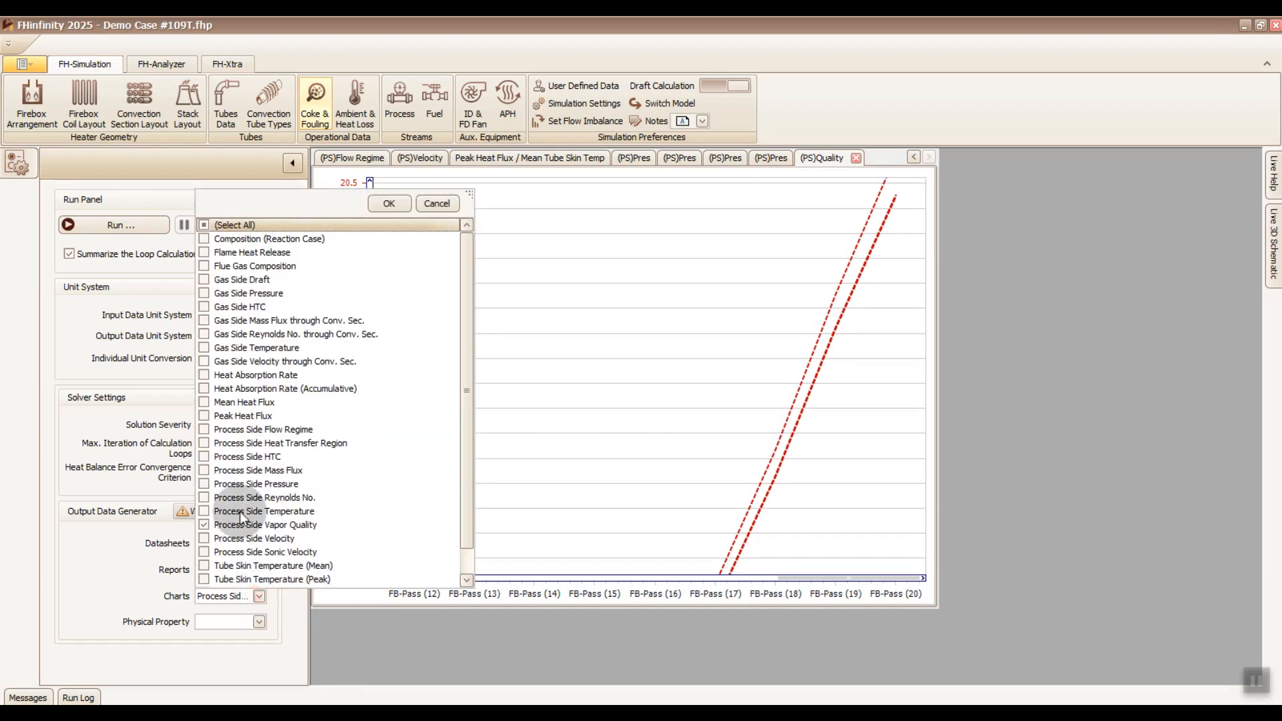
click(248, 527)
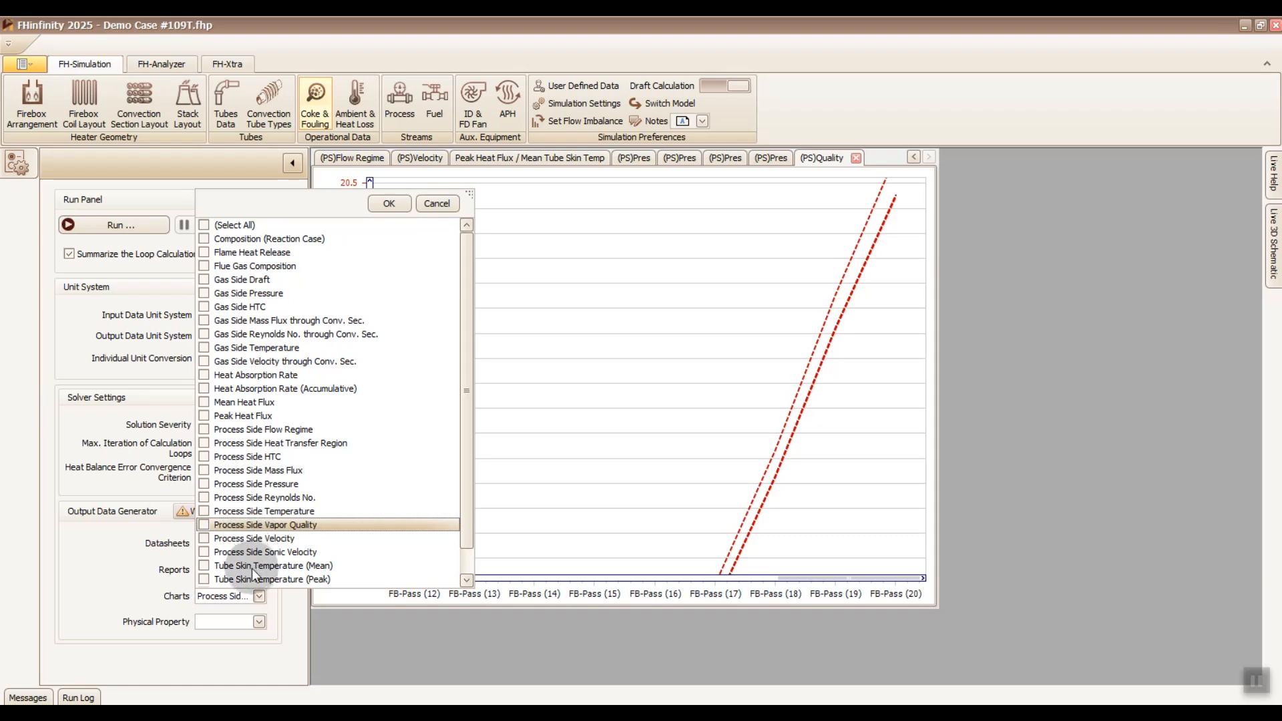
scroll(258, 582, down, 1)
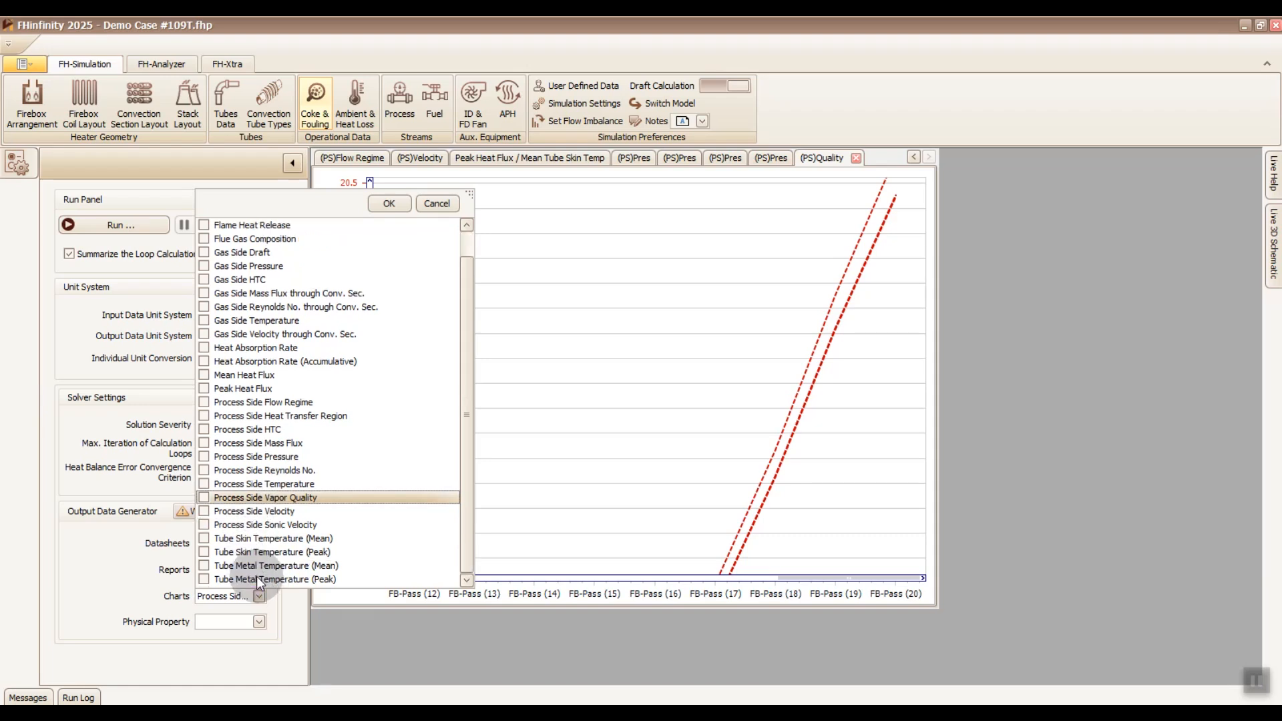
click(257, 577)
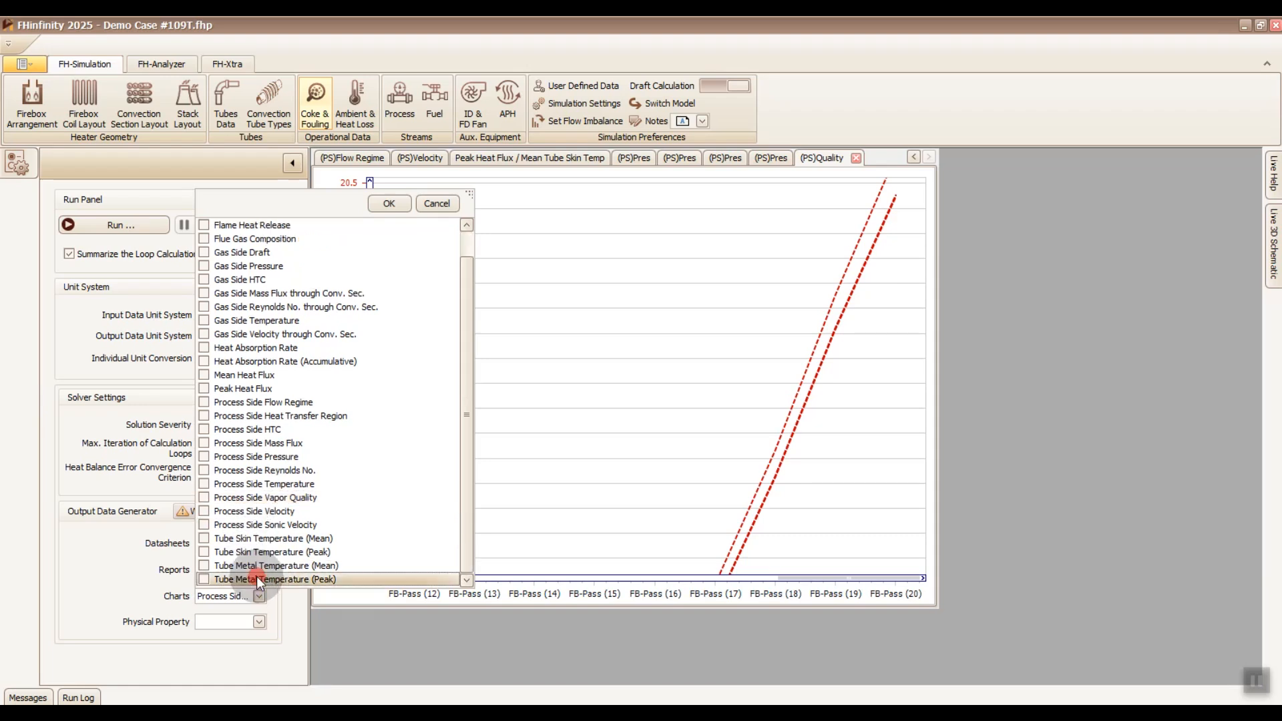
click(389, 203)
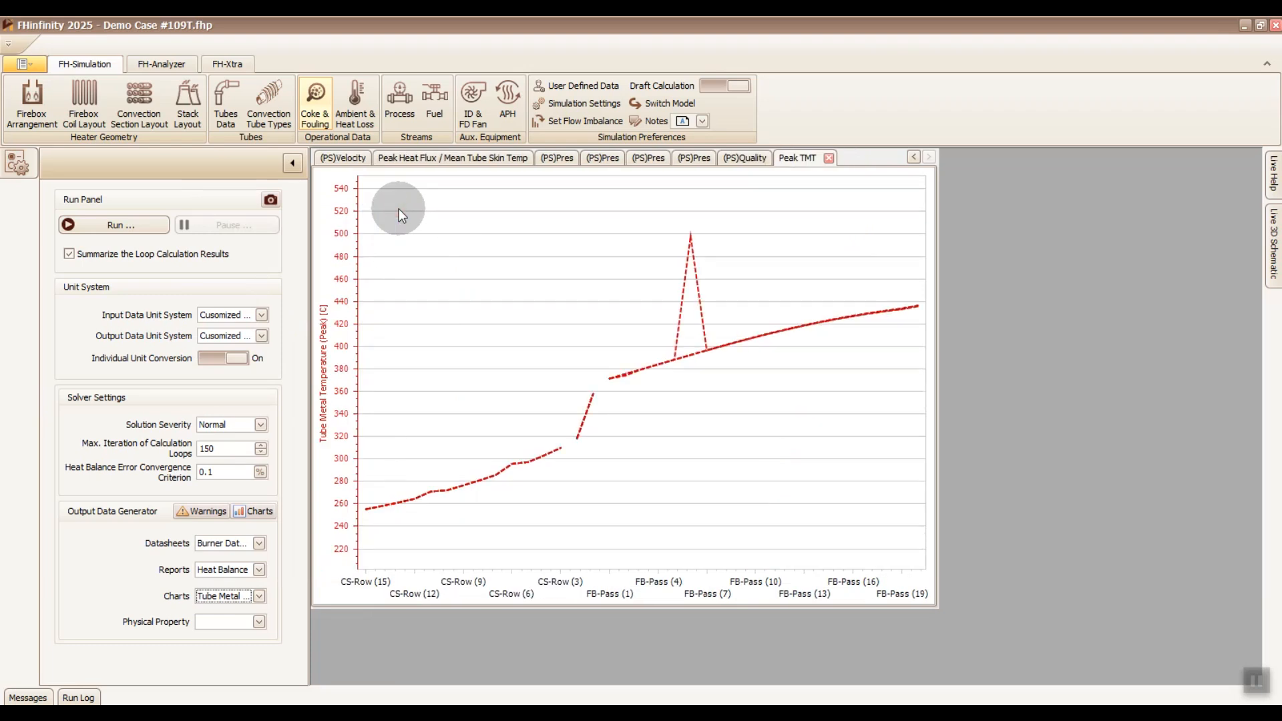
scroll(681, 422, up, 4)
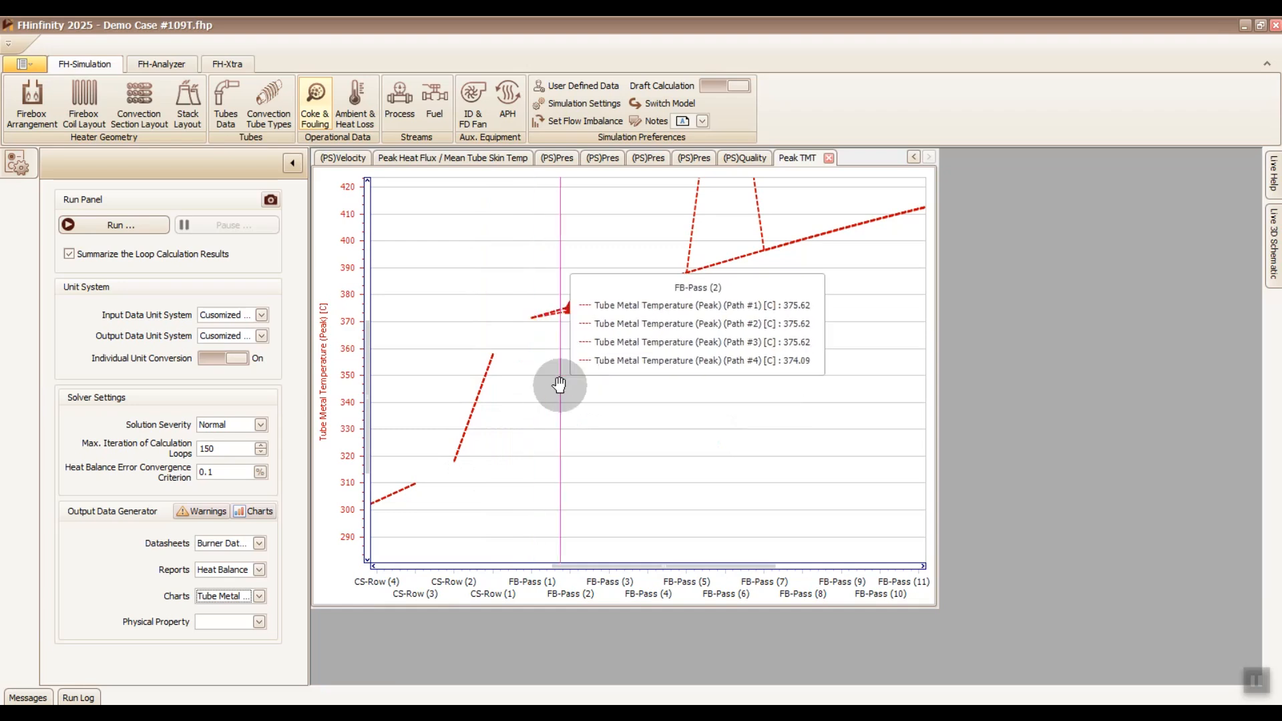
scroll(589, 437, up, 1)
scroll(573, 438, down, 5)
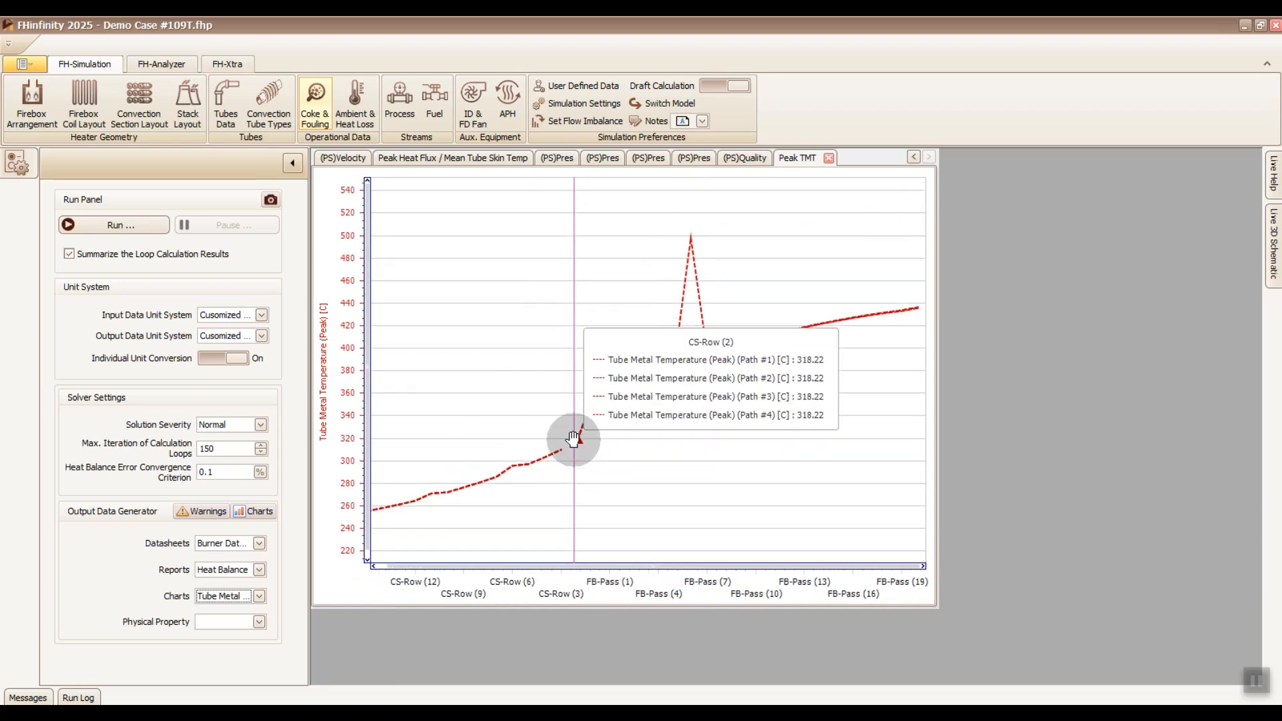
- Chart Tube Skin Temperature (Peak) on its own and compare it with the peak tube metal temperature chart
click(259, 596)
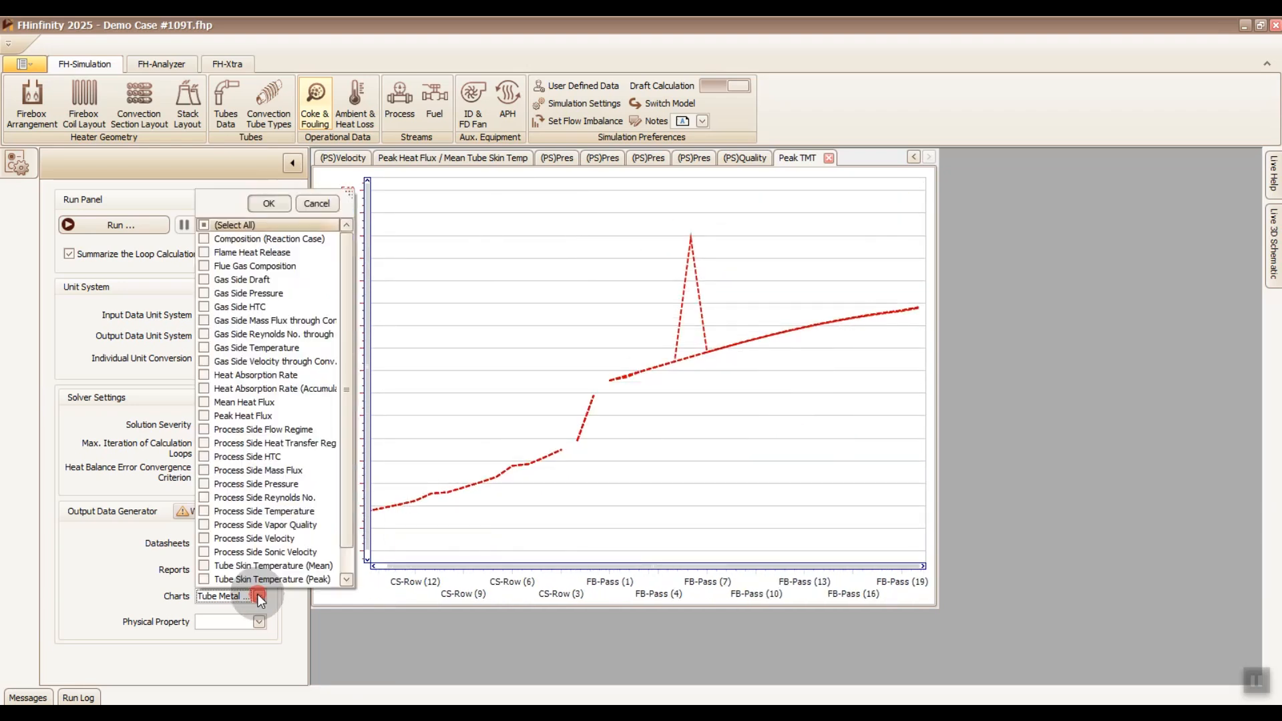
scroll(245, 543, down, 1)
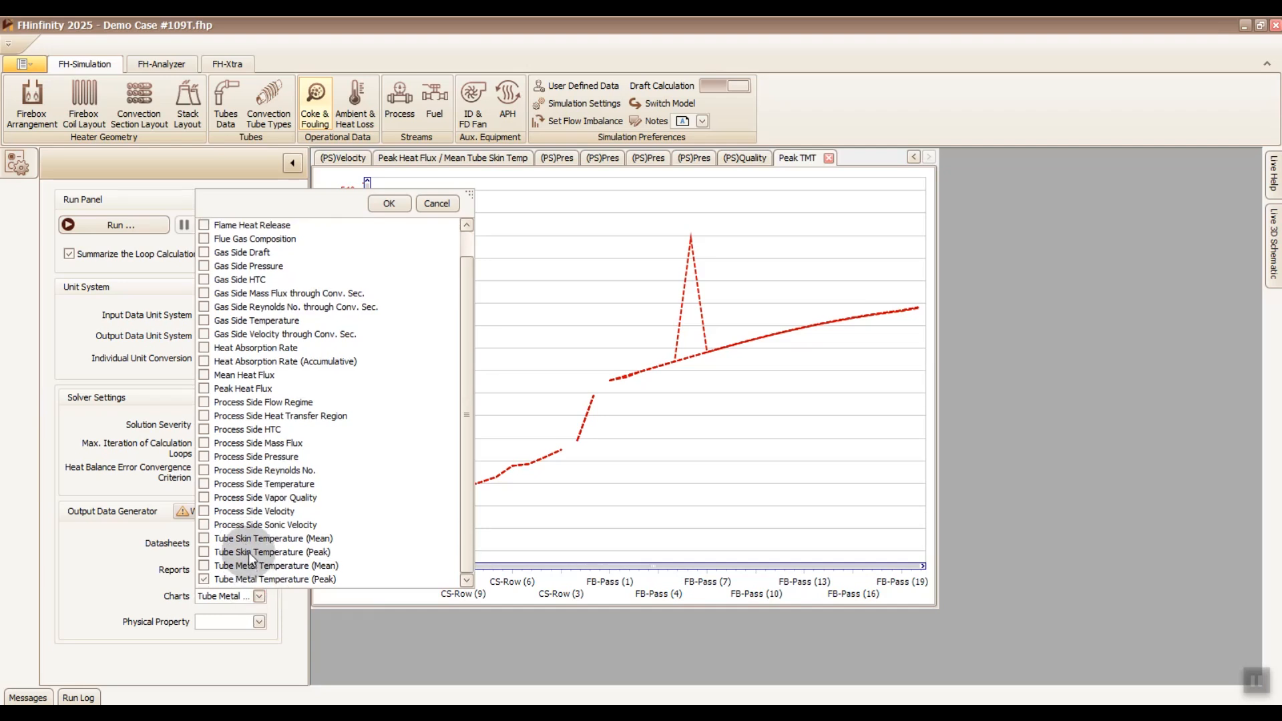
click(249, 552)
click(254, 577)
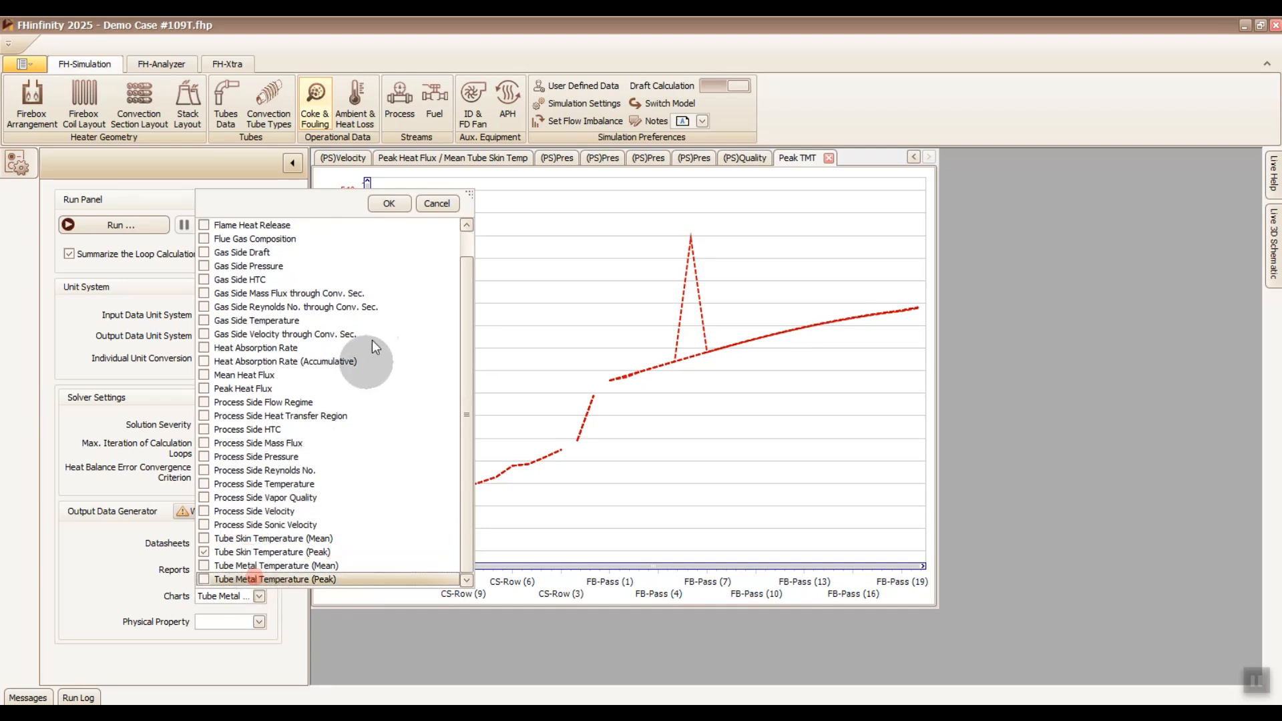
click(389, 204)
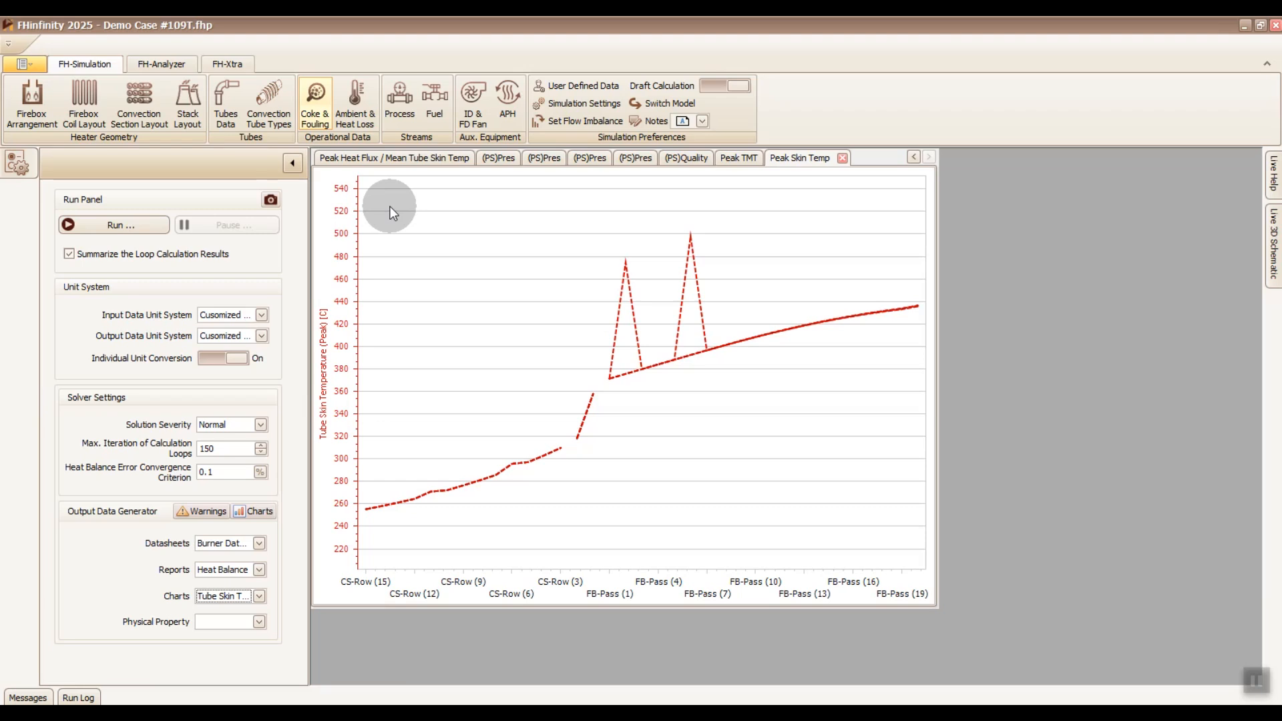
click(730, 163)
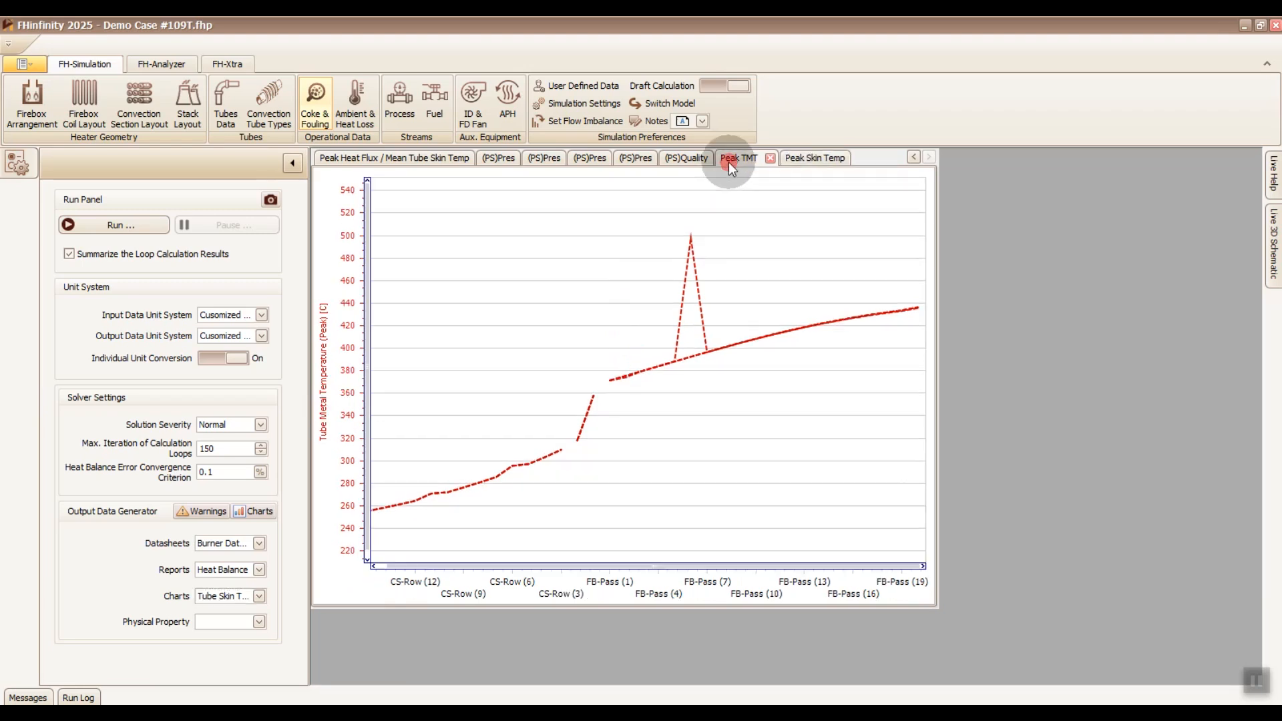
click(802, 159)
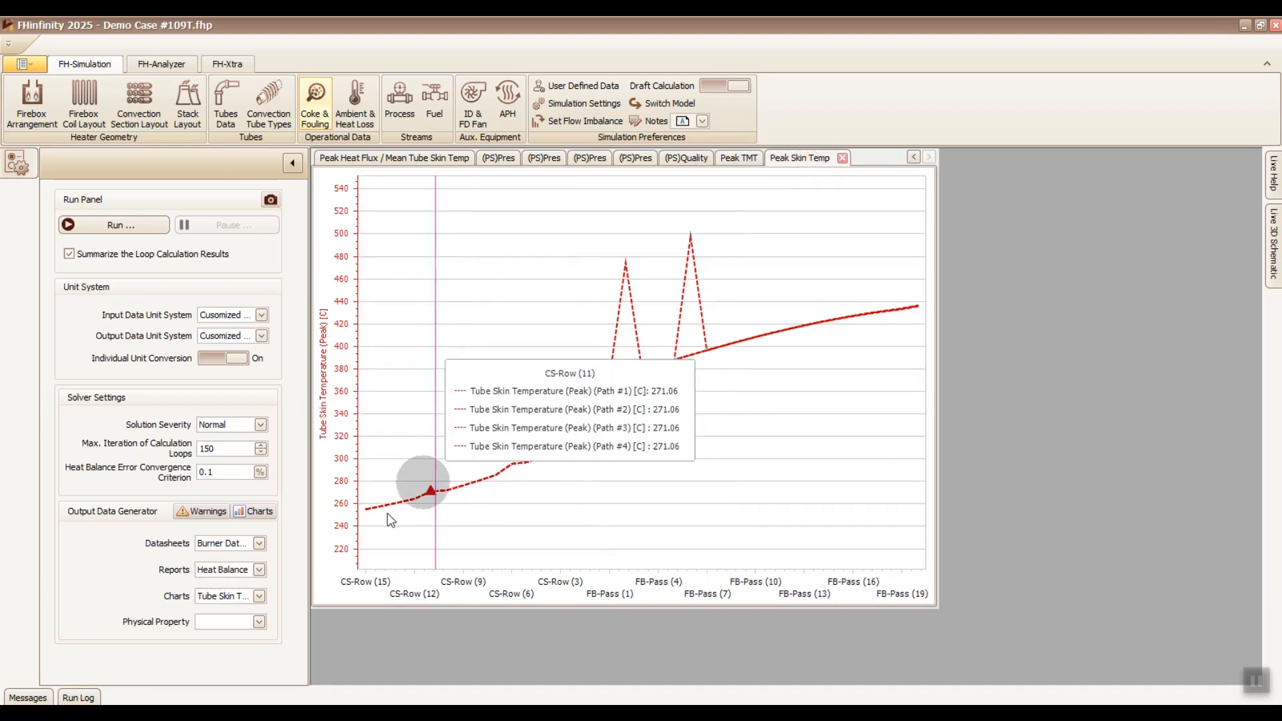
- Plot Tube Skin Temperature (Peak) and Tube Metal Temperature (Peak) in one chart, and examine the coked and fouled firebox passes
click(237, 598)
scroll(243, 571, down, 1)
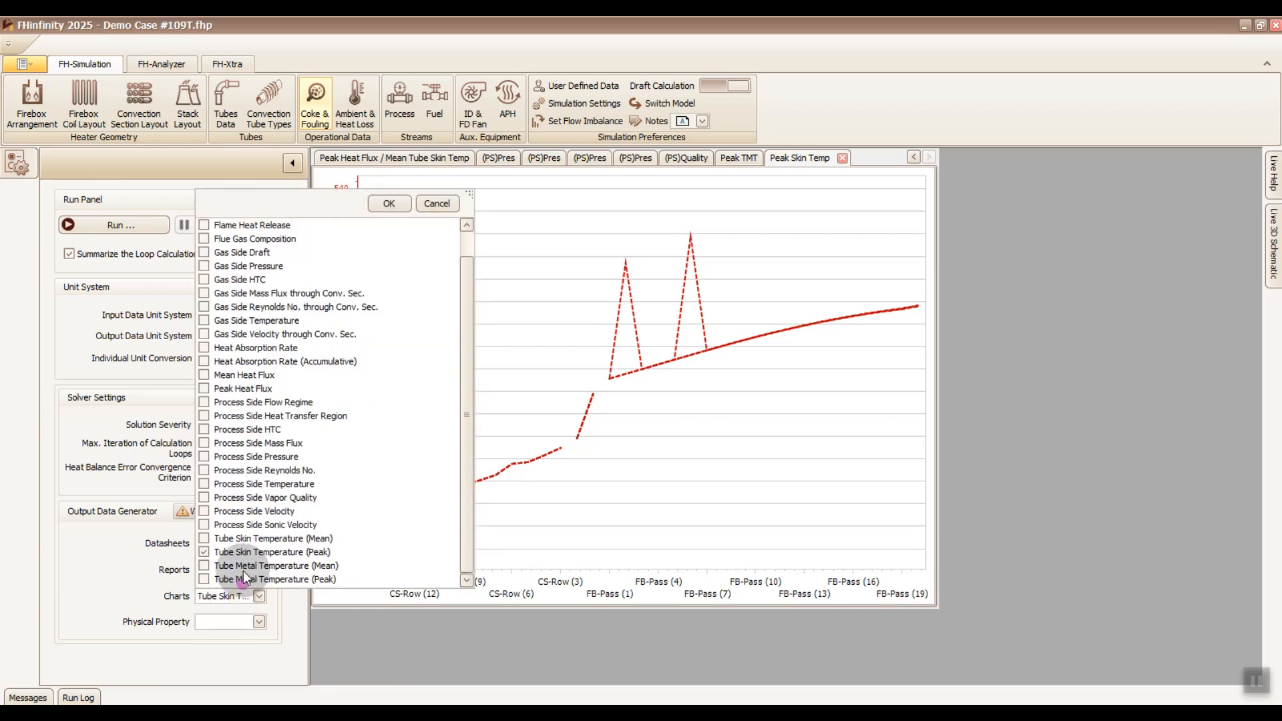
click(244, 581)
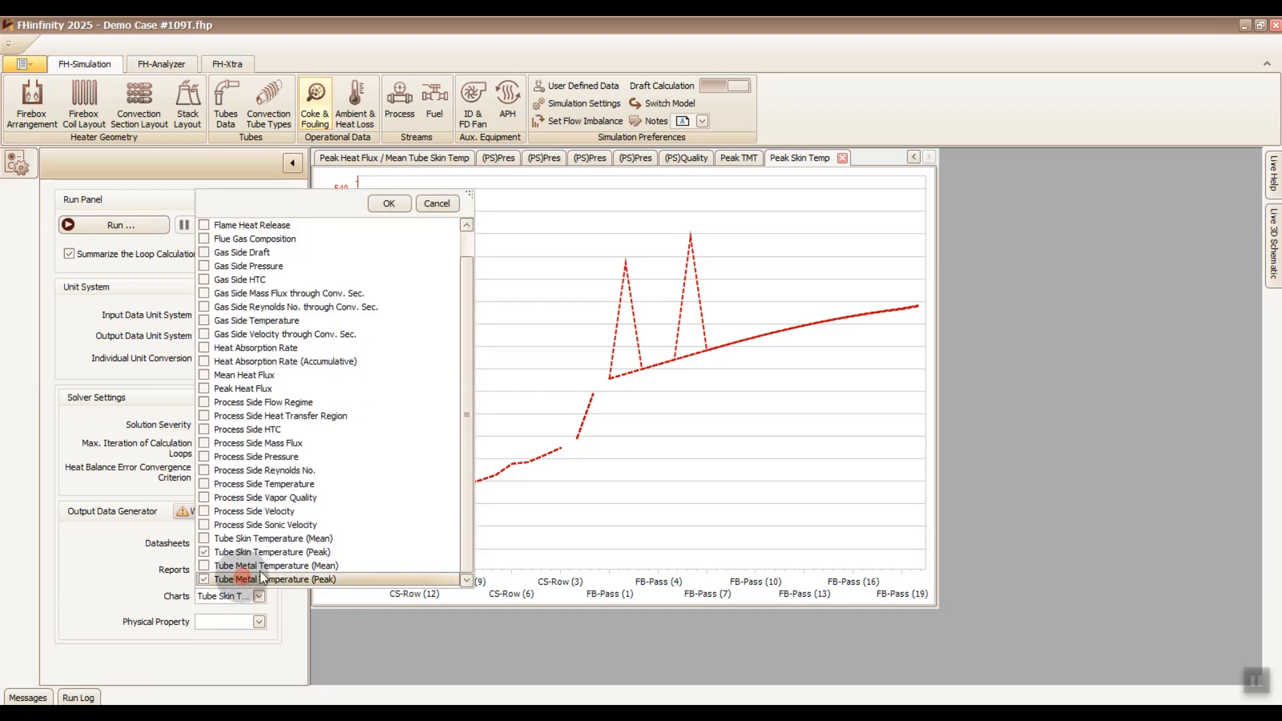
click(389, 204)
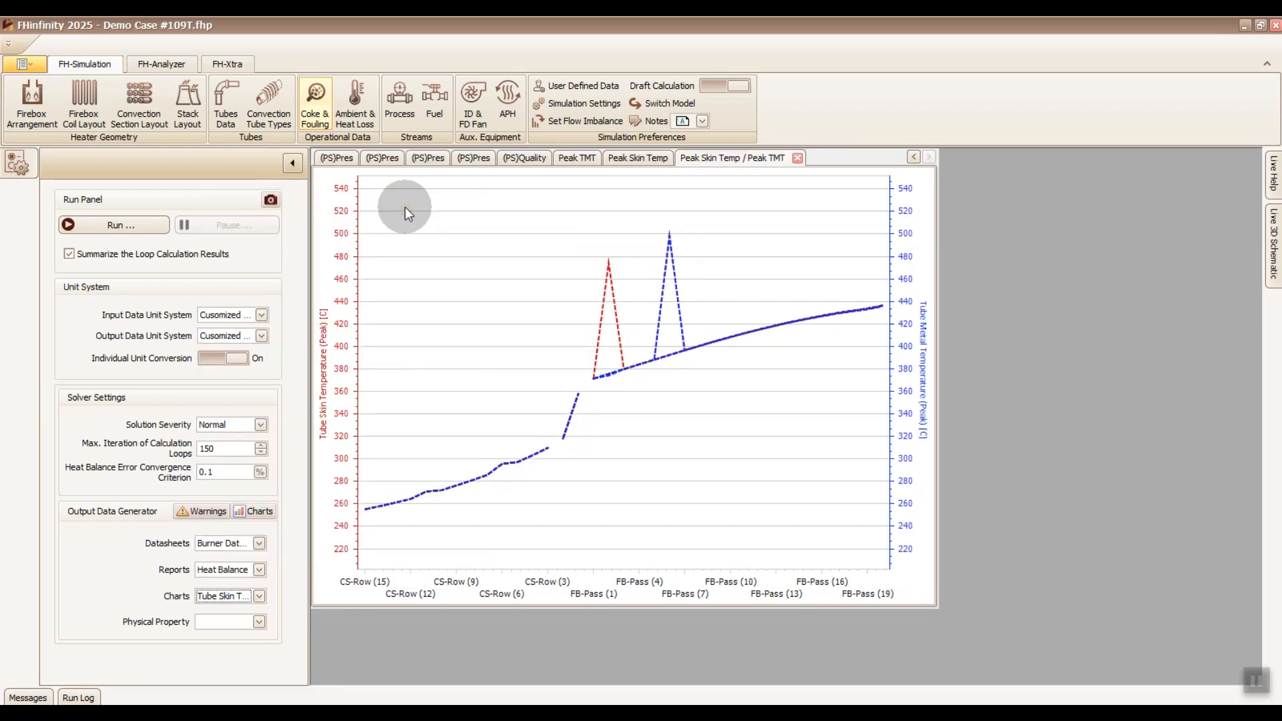
mouse_move(592, 383)
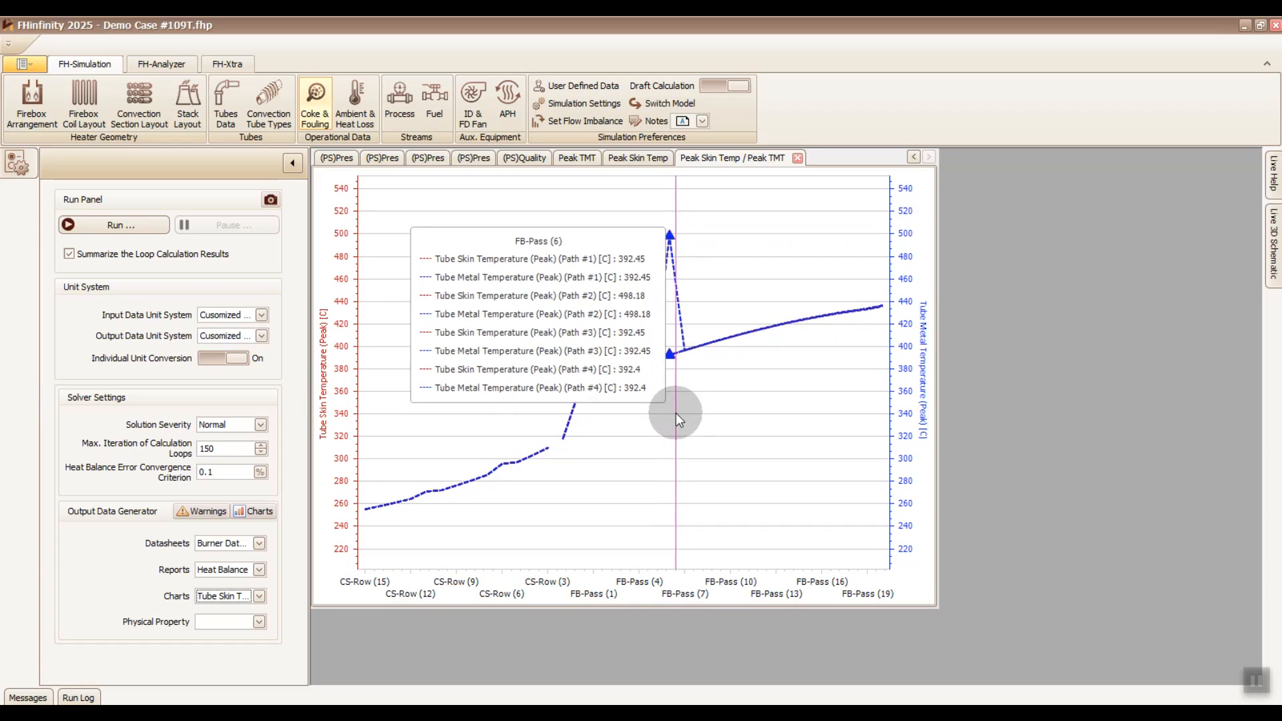
scroll(594, 441, up, 3)
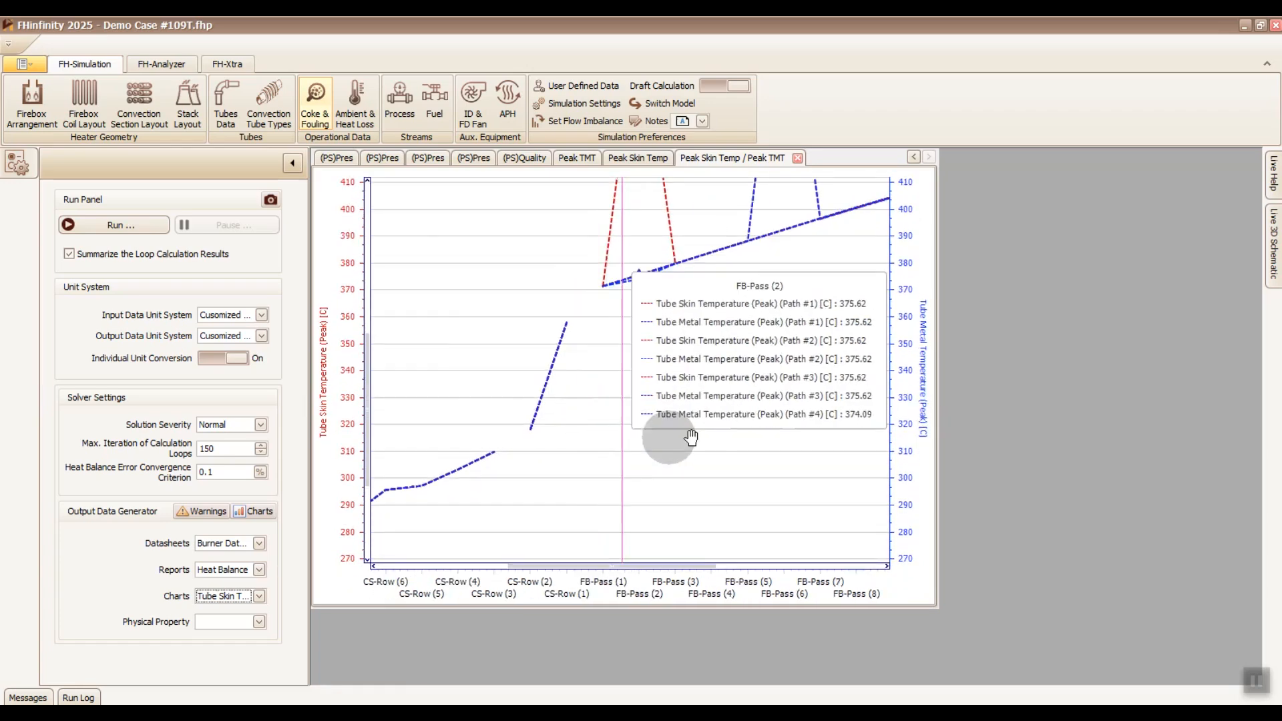
scroll(693, 438, up, 1)
drag(747, 364, 749, 458)
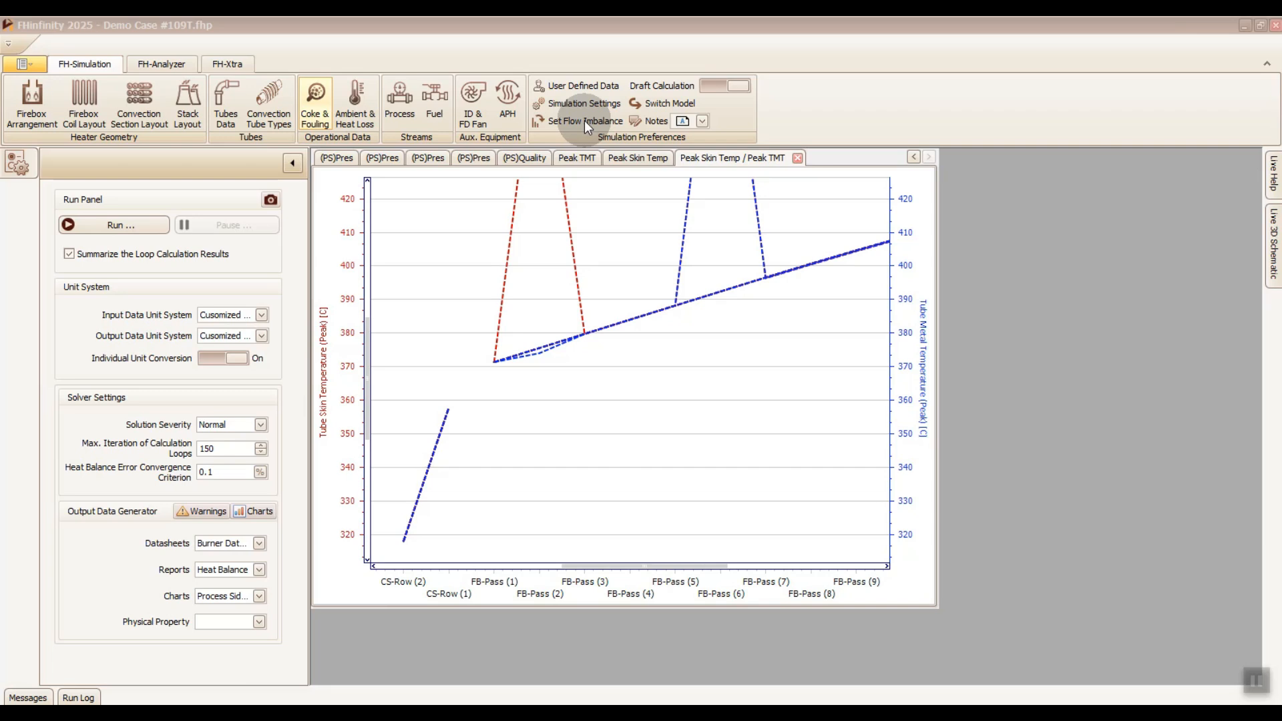
- View the Path Flow Imbalance settings without changing them, and activate the "wo. StaticPres" snapshot in place of the current model
click(583, 120)
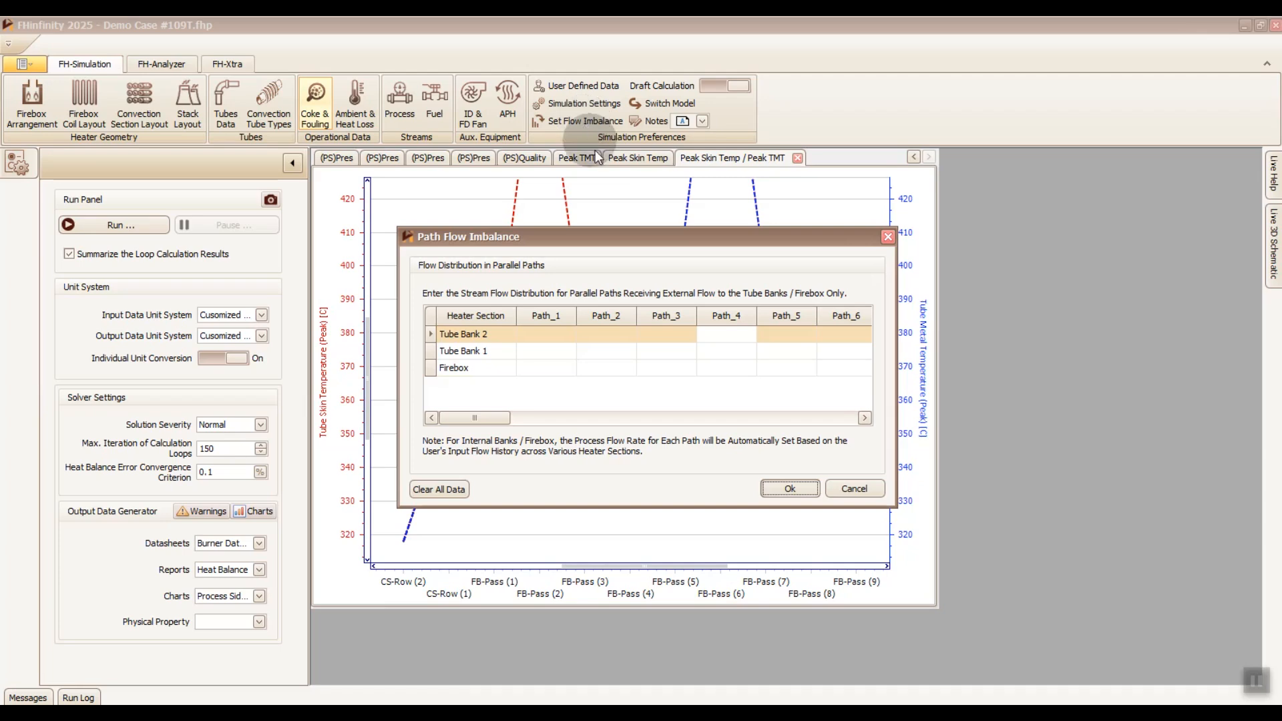
click(853, 489)
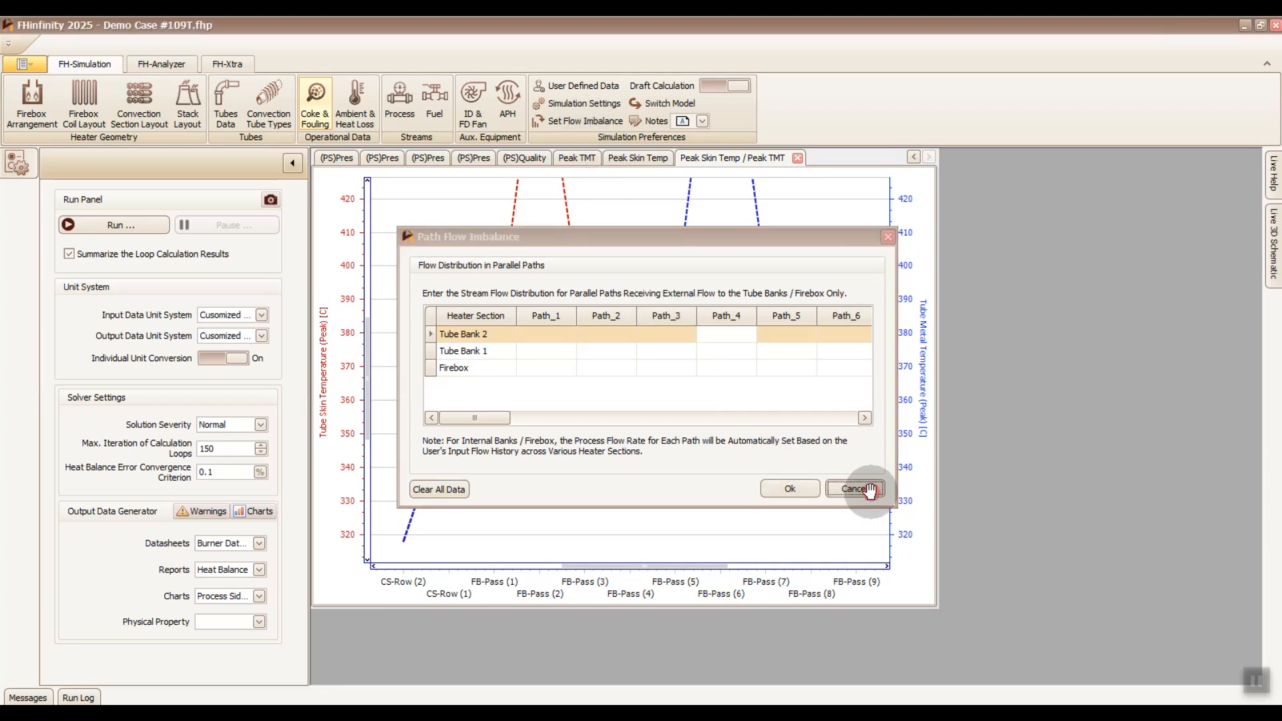
click(34, 65)
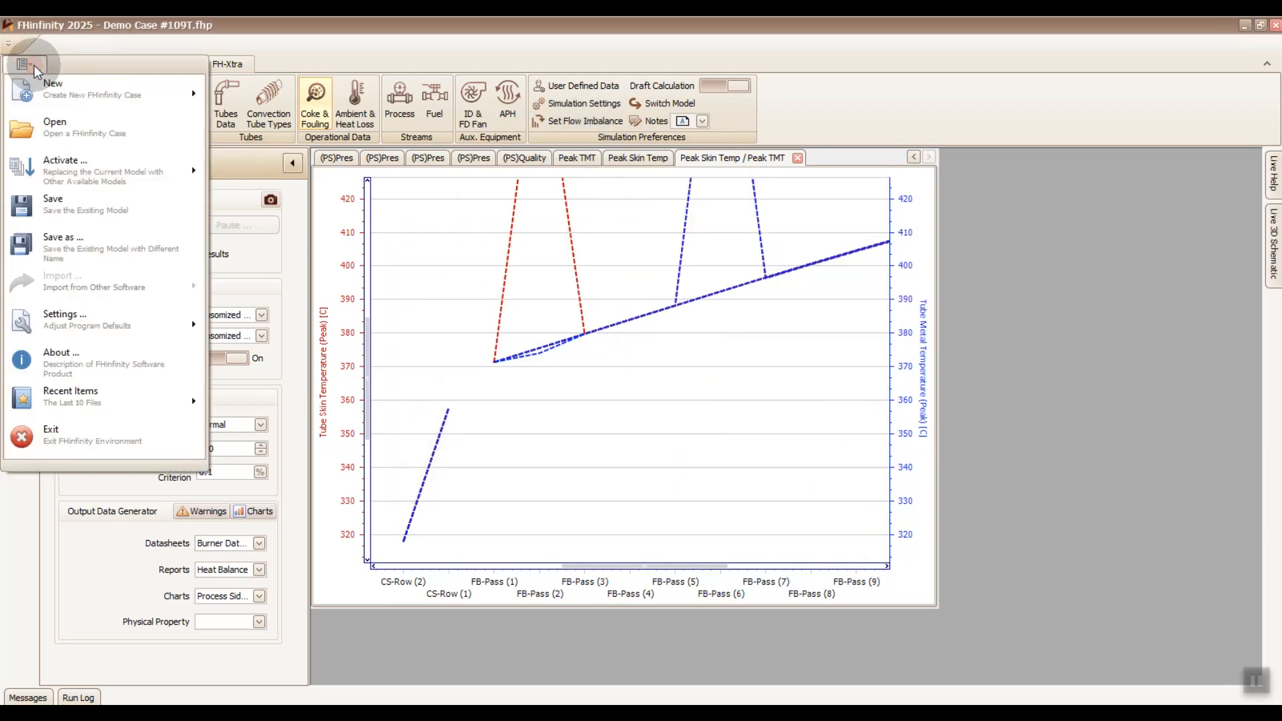
mouse_move(122, 183)
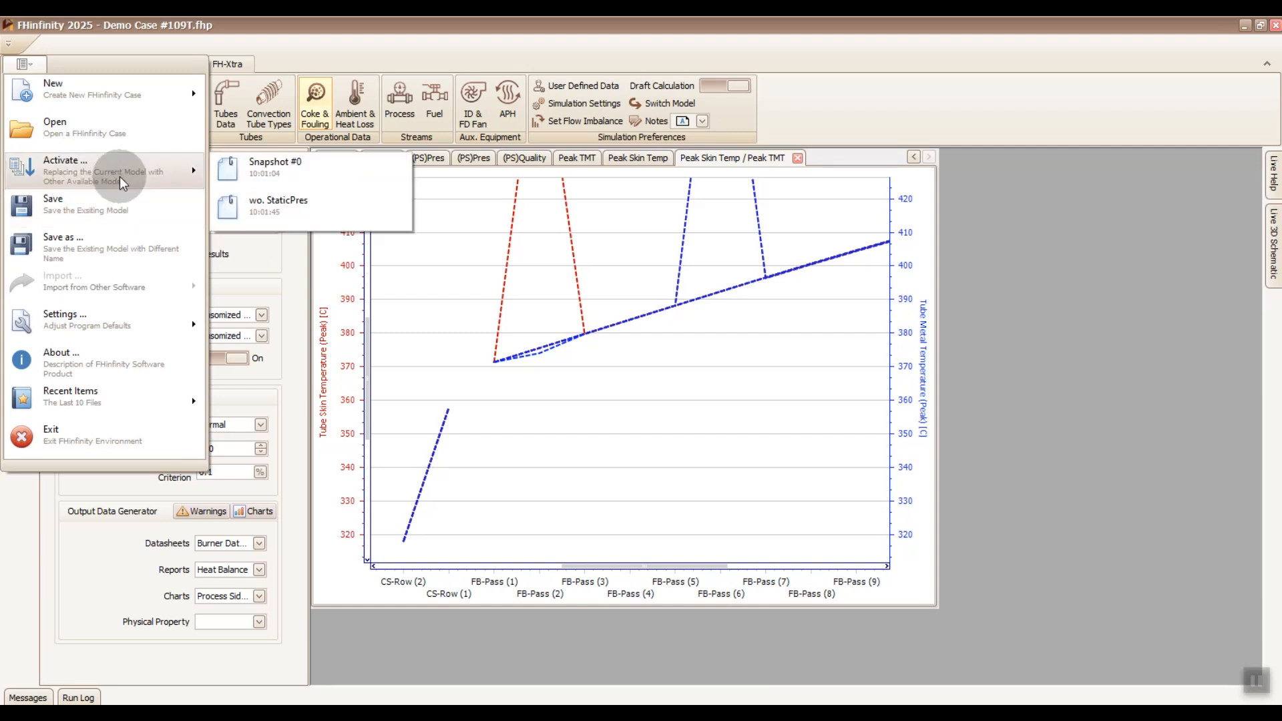
click(272, 209)
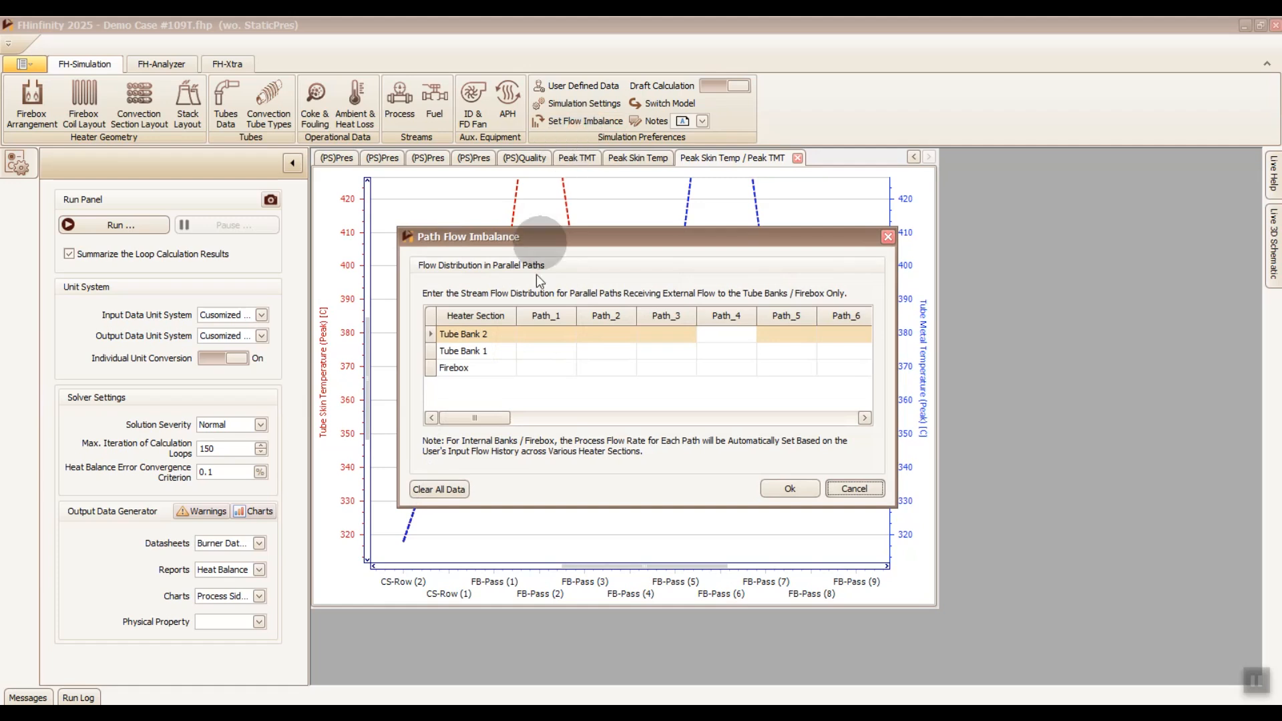
- Set the Tube Bank 2 path flow distribution to 0.9, 1, 1.05 and 1.1 for Path_1 to Path_4
click(546, 334)
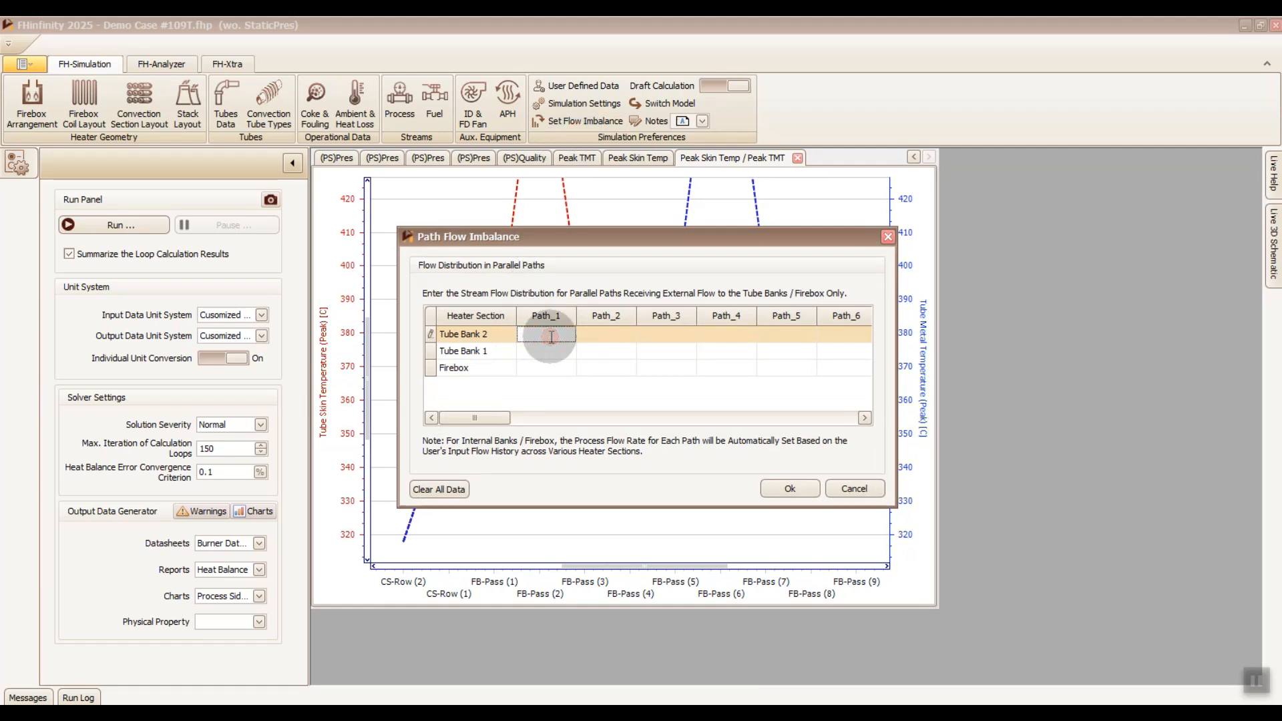
text(.9)
key(Tab)
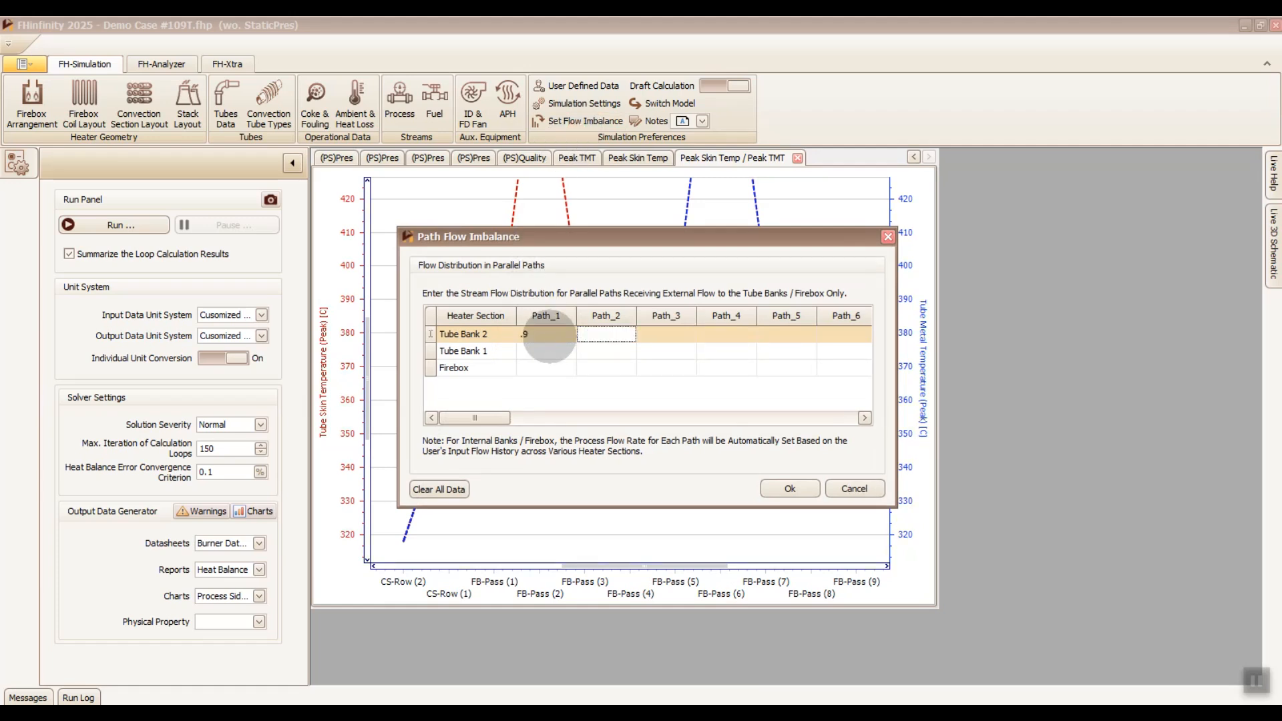
text(1)
key(Tab)
text(1.05)
key(Tab)
text(1)
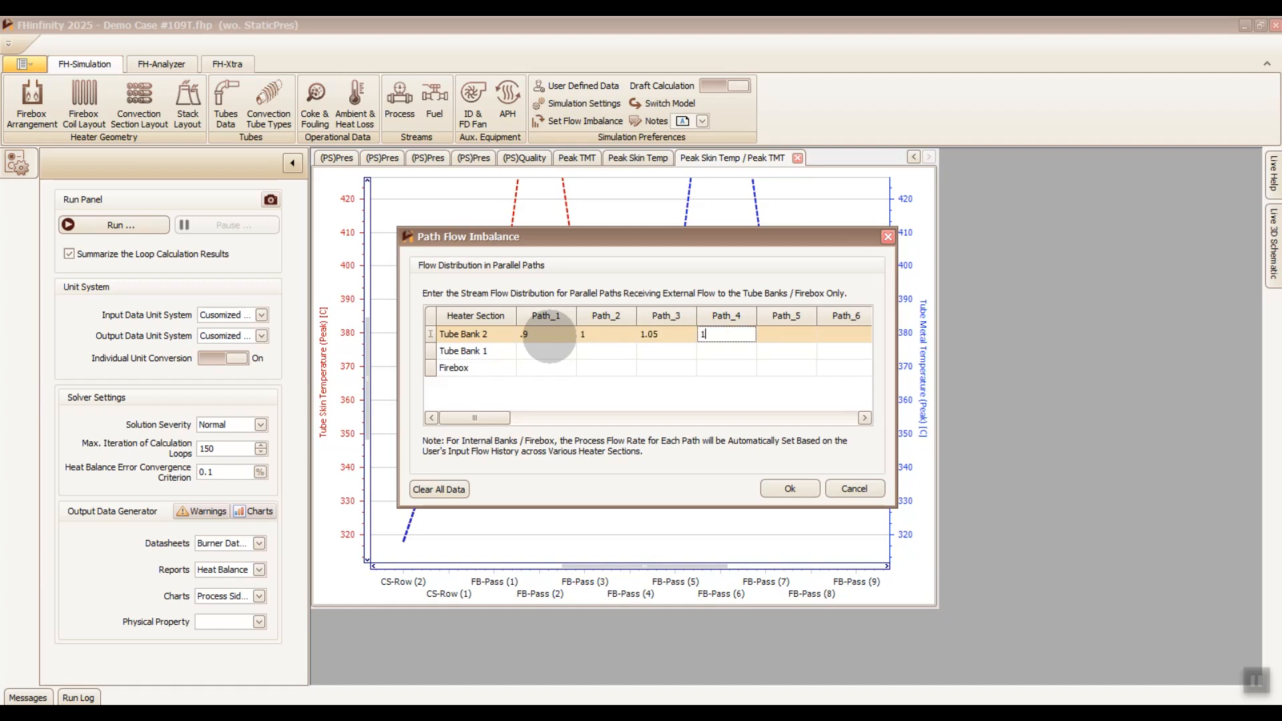
key(Tab)
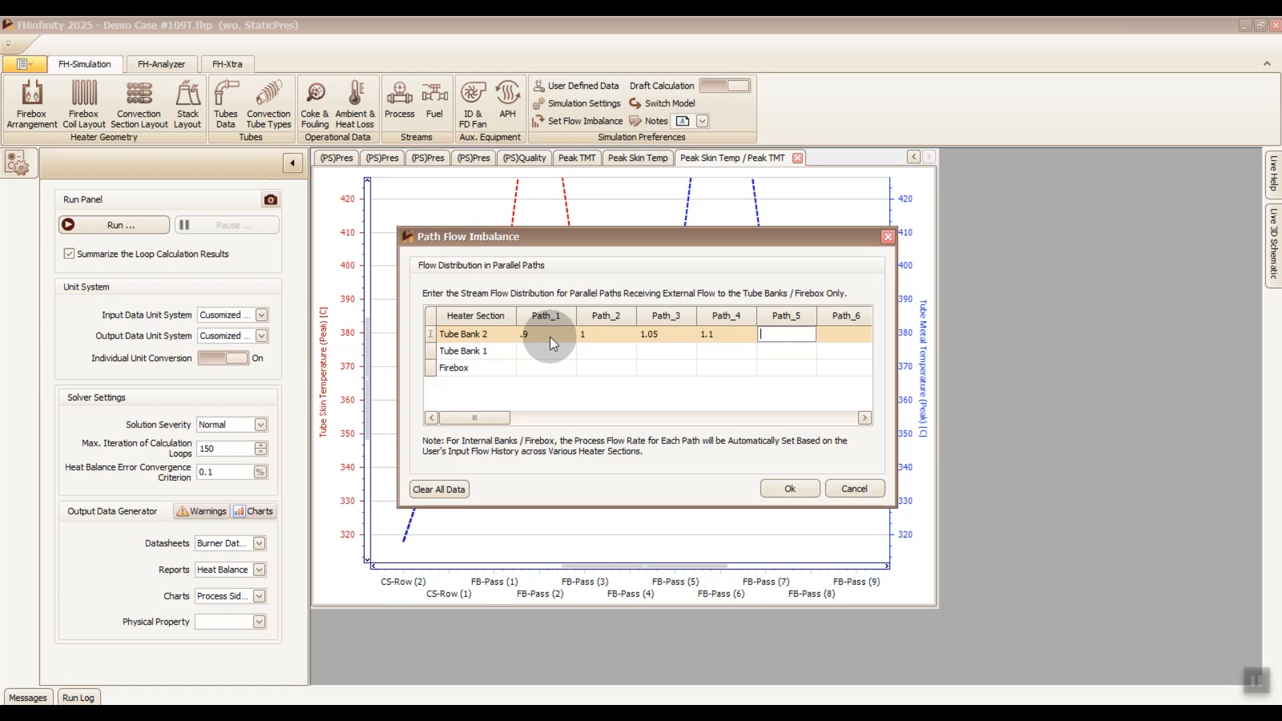
click(793, 487)
- Run the simulation with the imbalanced path flows, and inspect each path's process side pressure at the last firebox pass
click(135, 223)
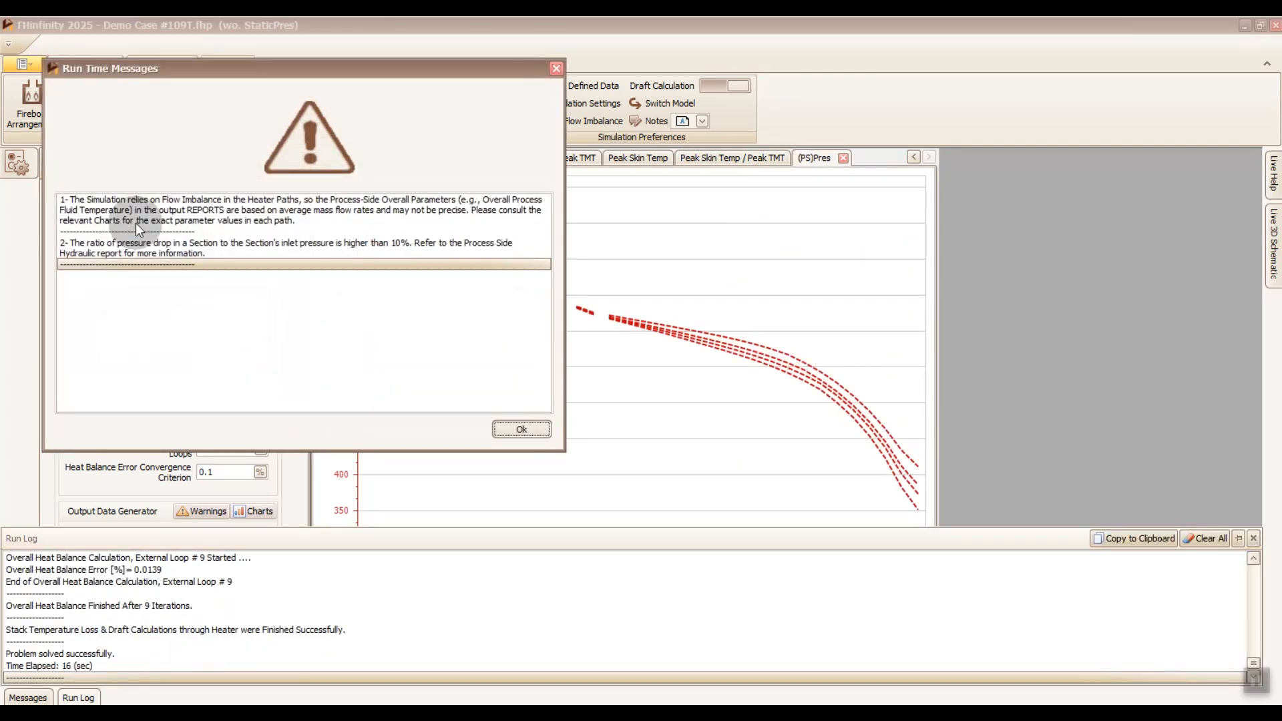
click(522, 429)
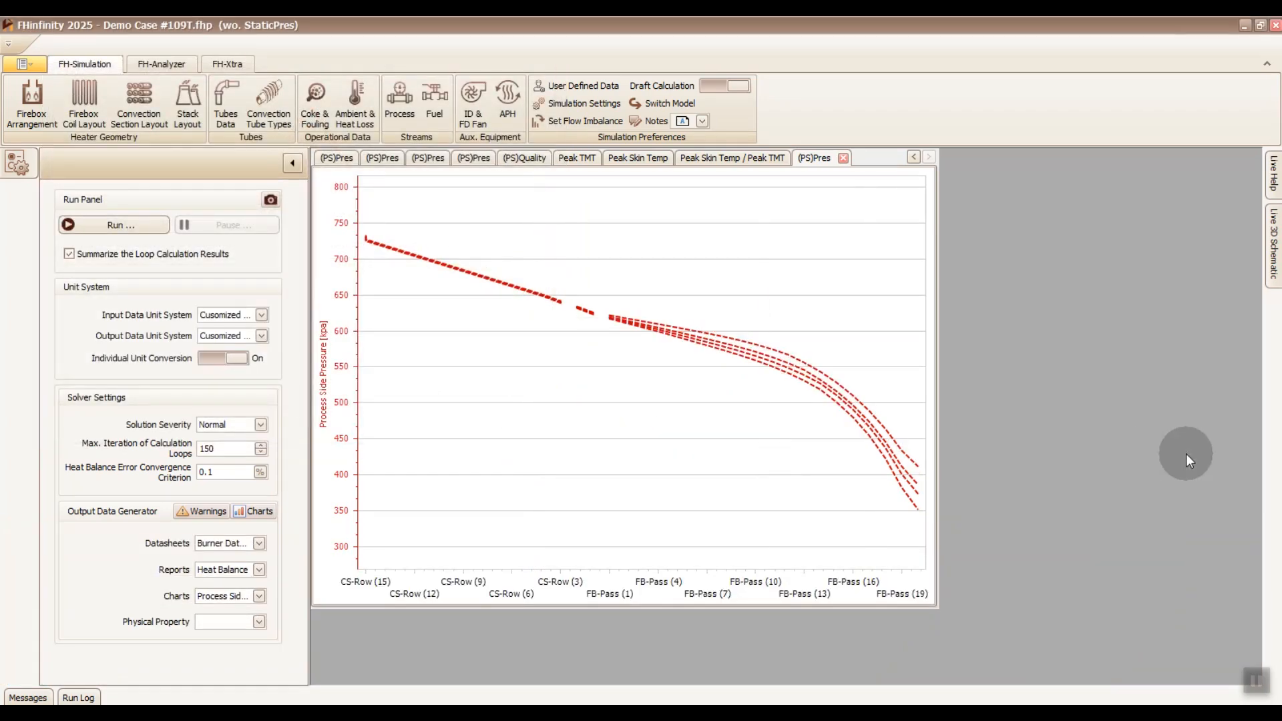
scroll(788, 434, up, 2)
drag(812, 432, 678, 435)
mouse_move(908, 485)
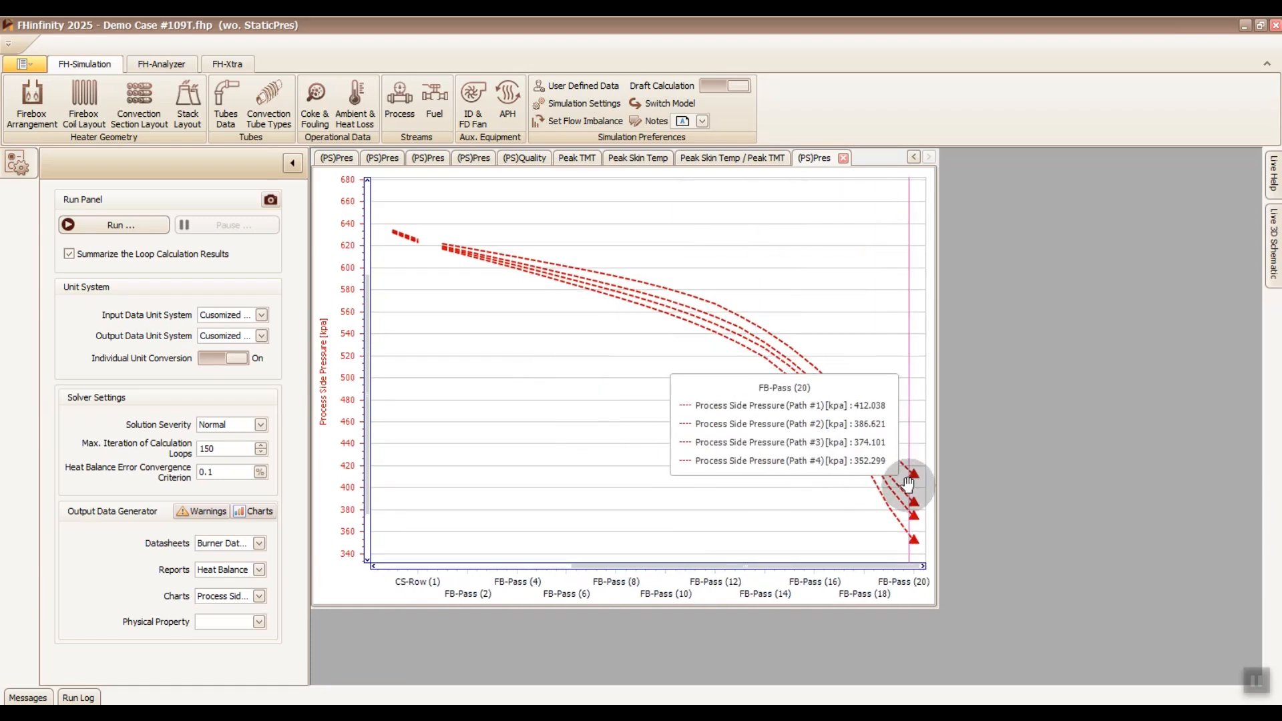
scroll(908, 483, down, 2)
- Take a model snapshot named "Path Imbalance"
click(271, 201)
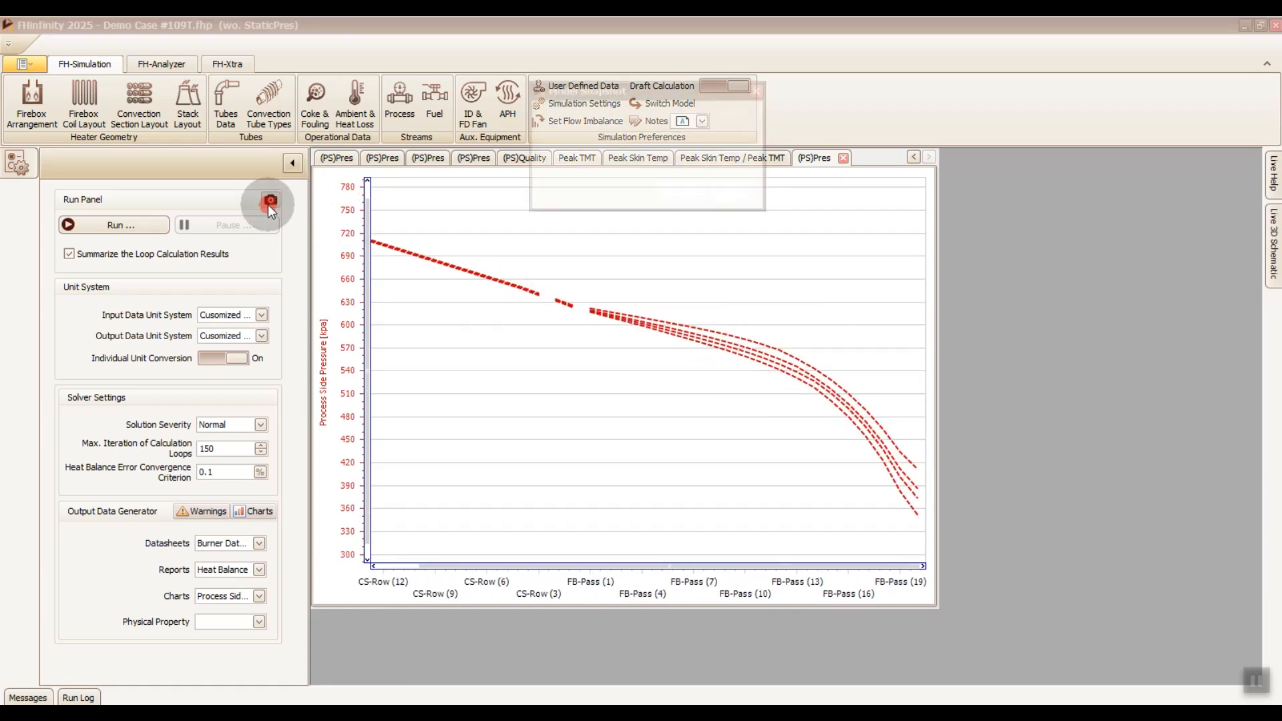
drag(725, 358, 627, 358)
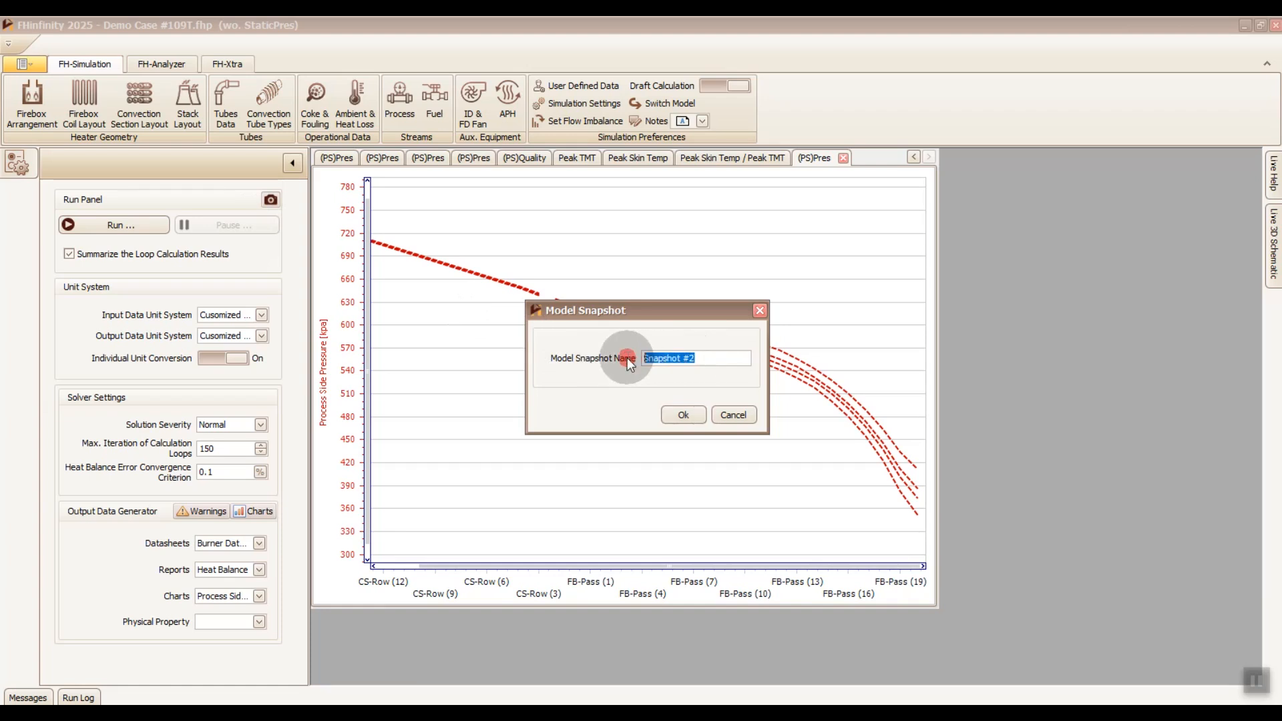
text(Path Imbalance)
click(683, 414)
- Chart Process Side Temperature and Process Side Velocity together for the imbalanced model, and inspect each path's values at FB-Pass (20)
click(259, 596)
click(255, 541)
click(395, 203)
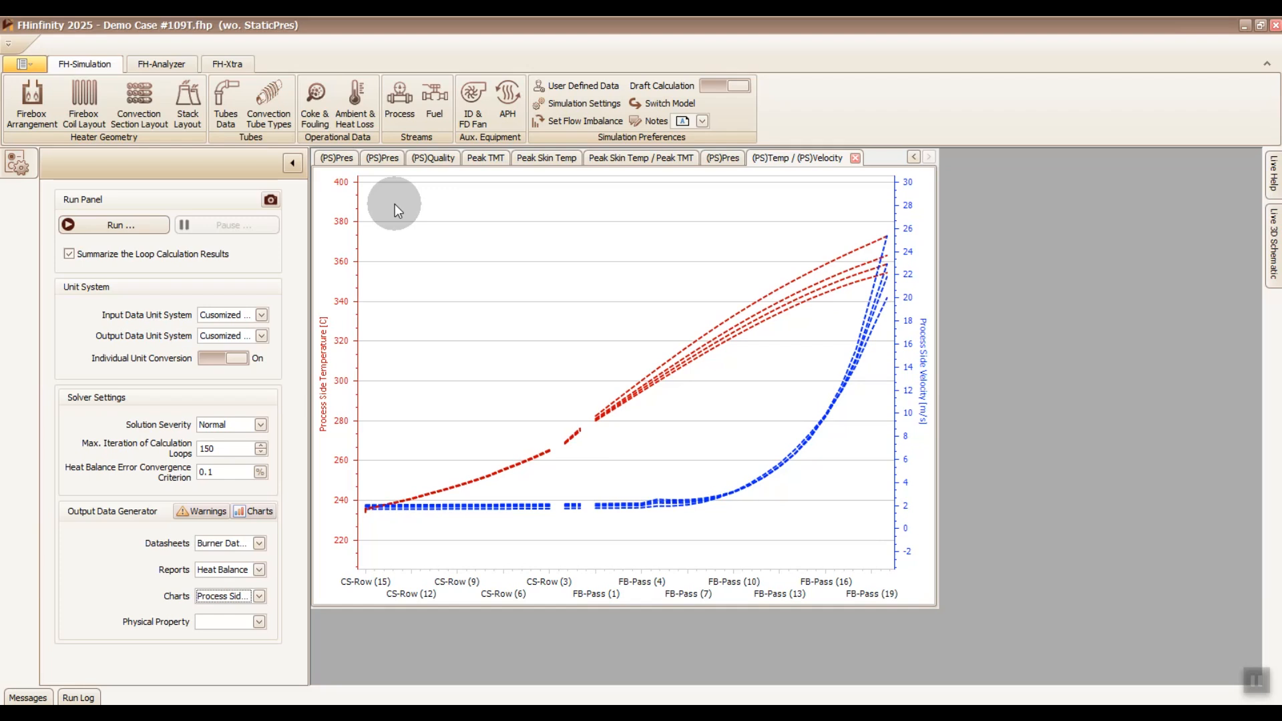
mouse_move(867, 394)
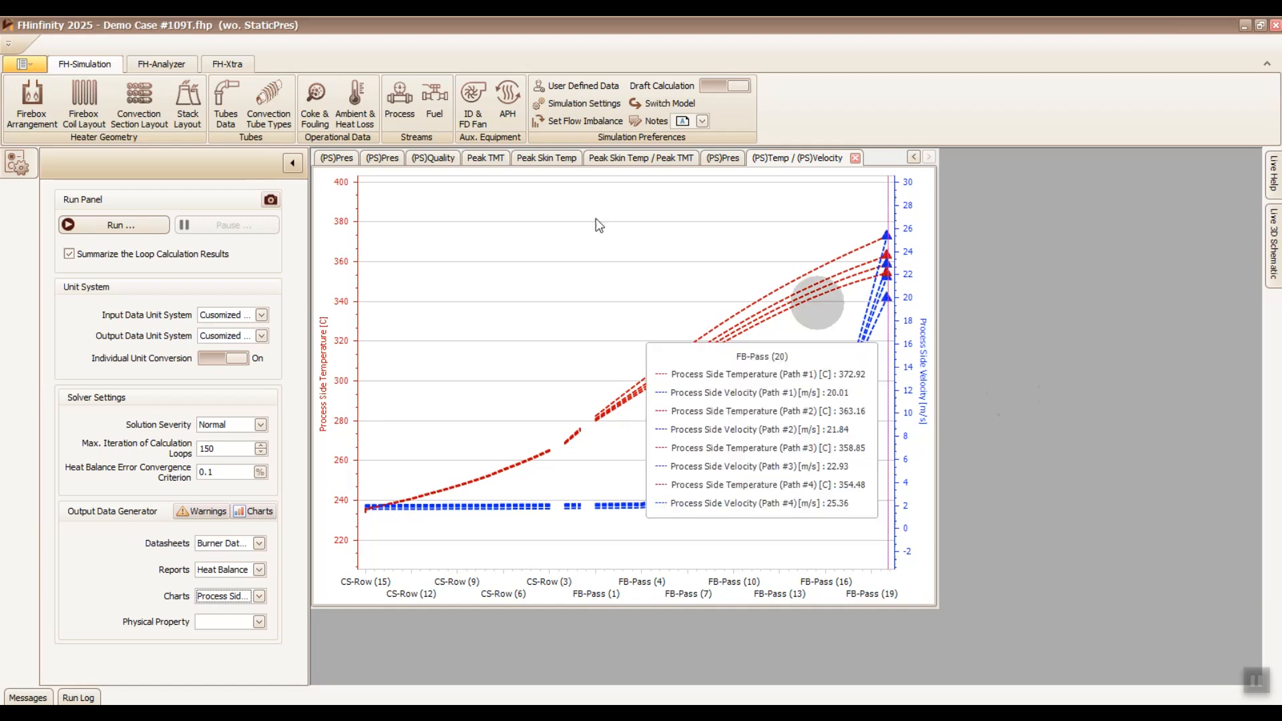
- Activate the "wo. StaticPres" snapshot, and chart its Process Side Temperature and Process Side Velocity together
click(34, 62)
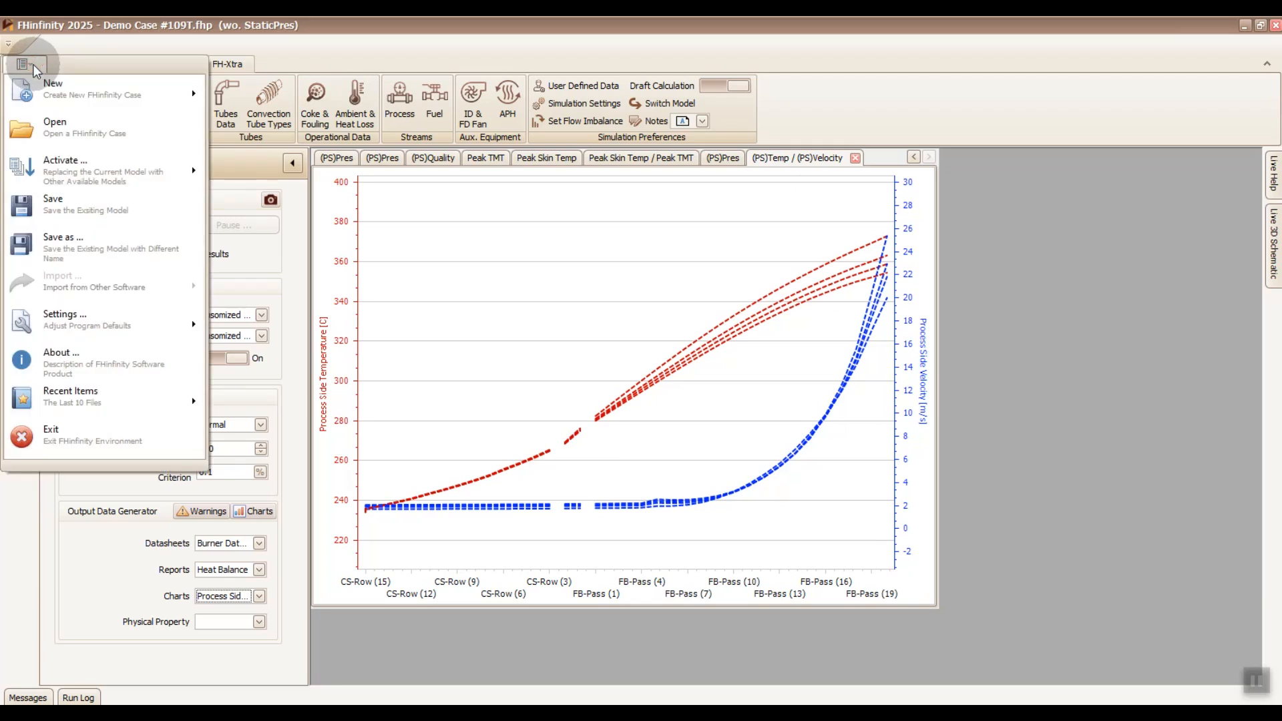
mouse_move(86, 177)
click(267, 208)
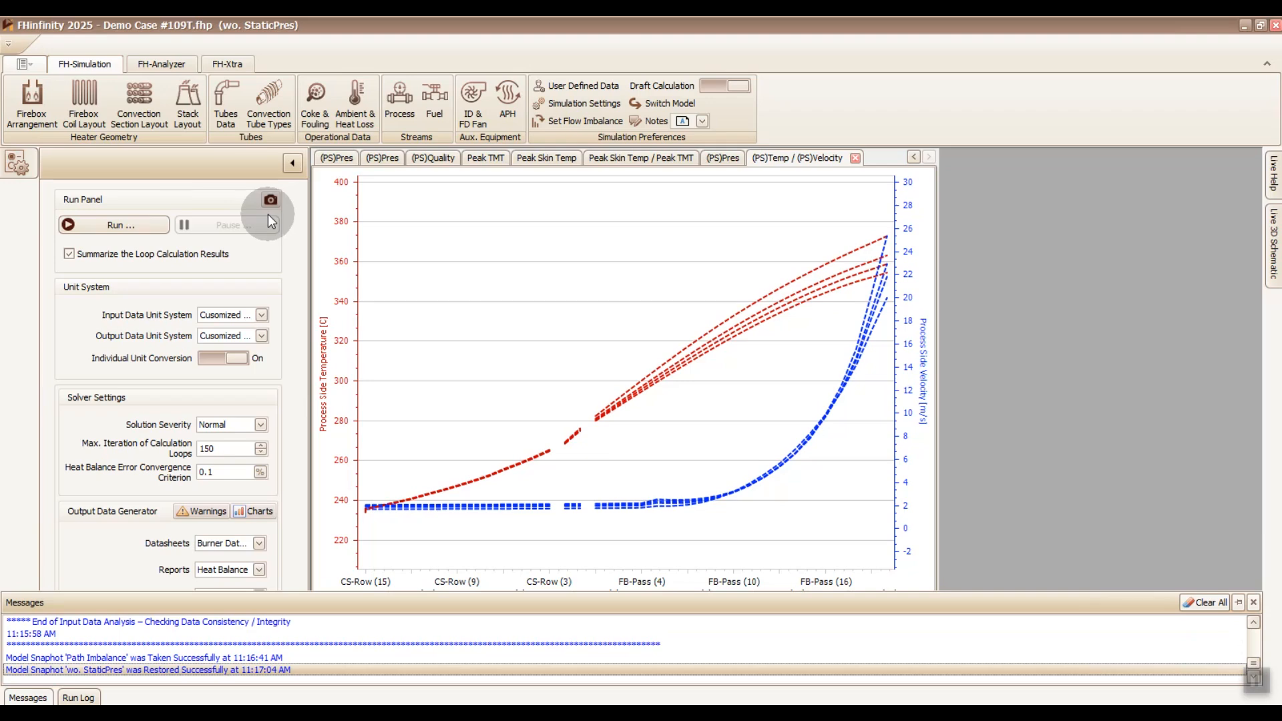
click(258, 595)
click(395, 206)
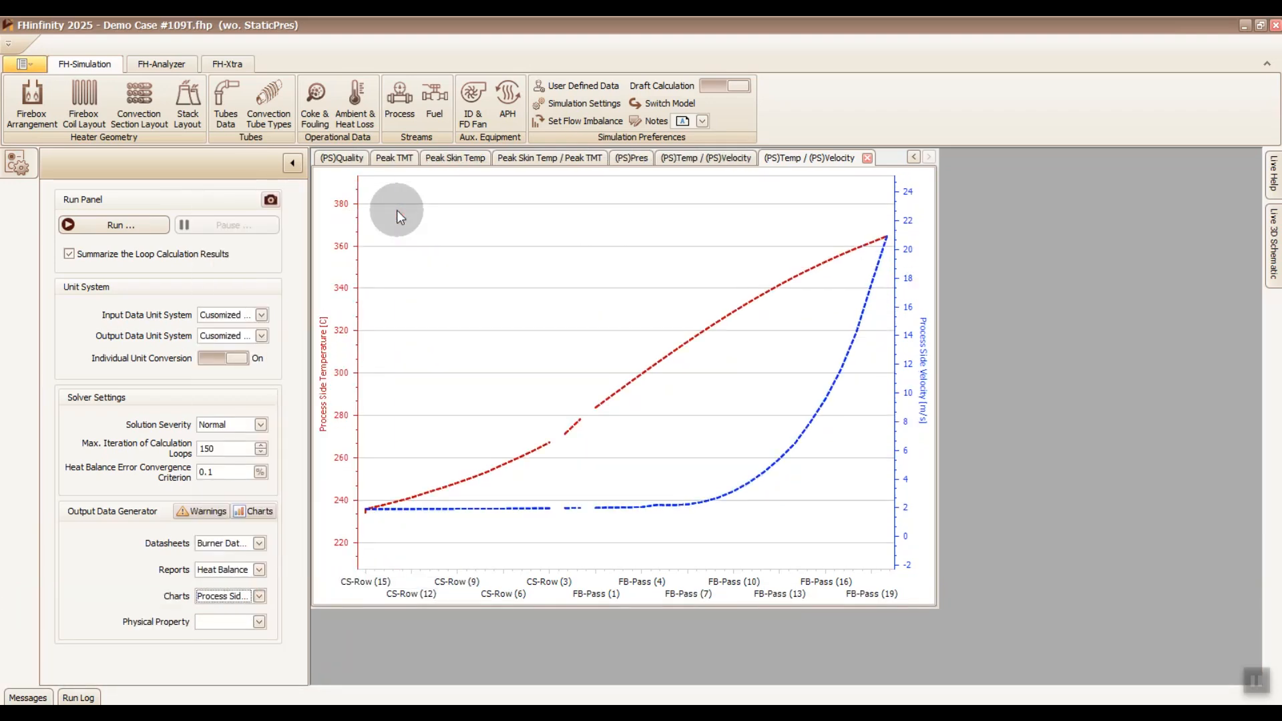
- Compare the process side temperature and velocity charts of the imbalanced and balanced models
click(707, 159)
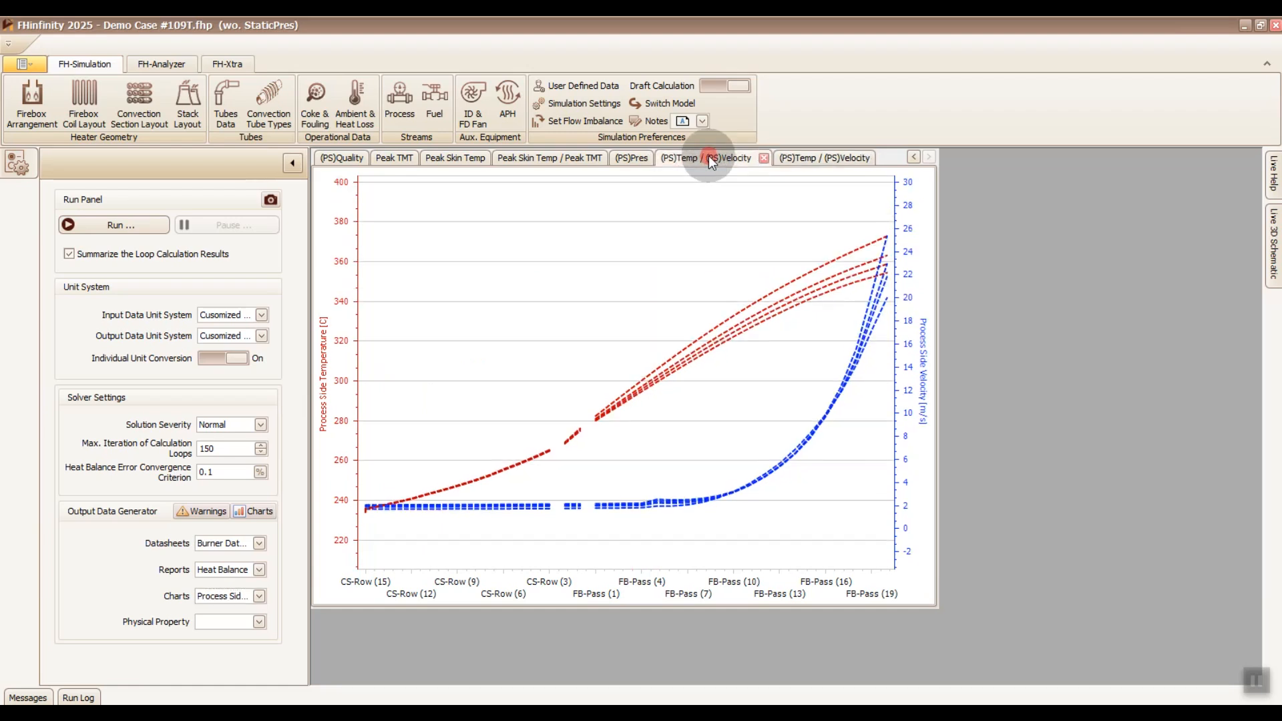
click(792, 158)
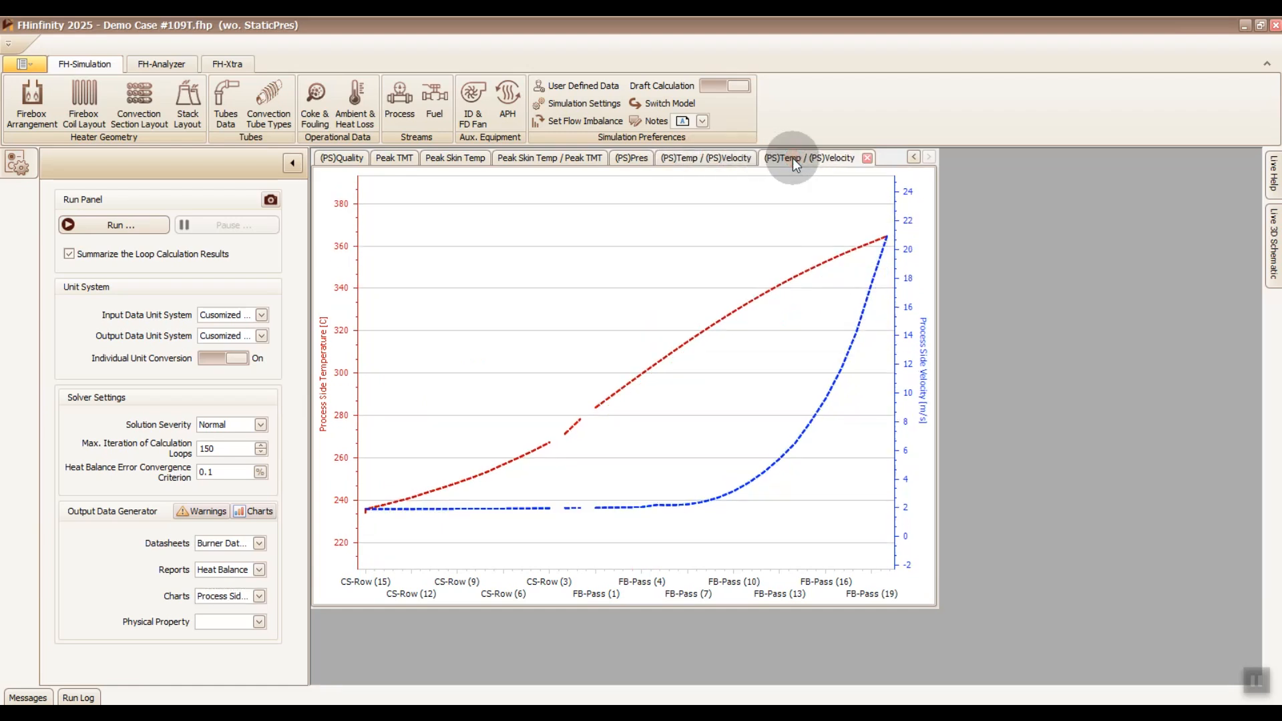
click(753, 159)
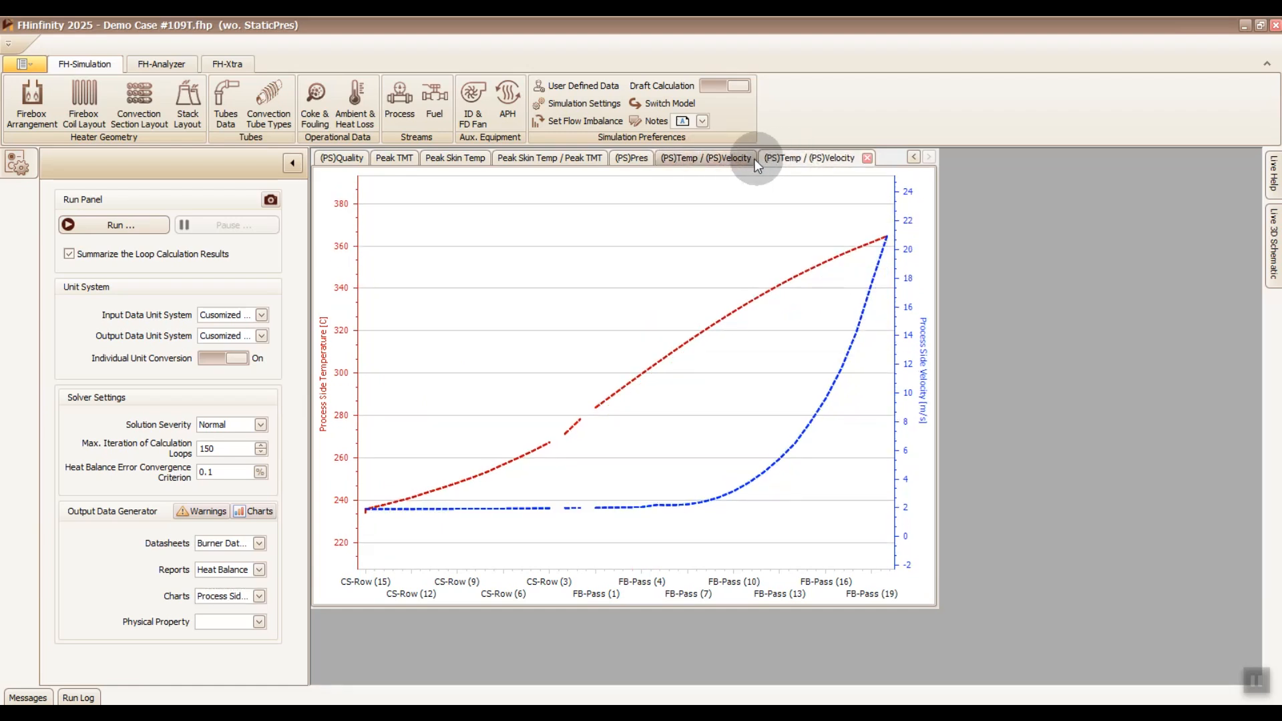
click(800, 158)
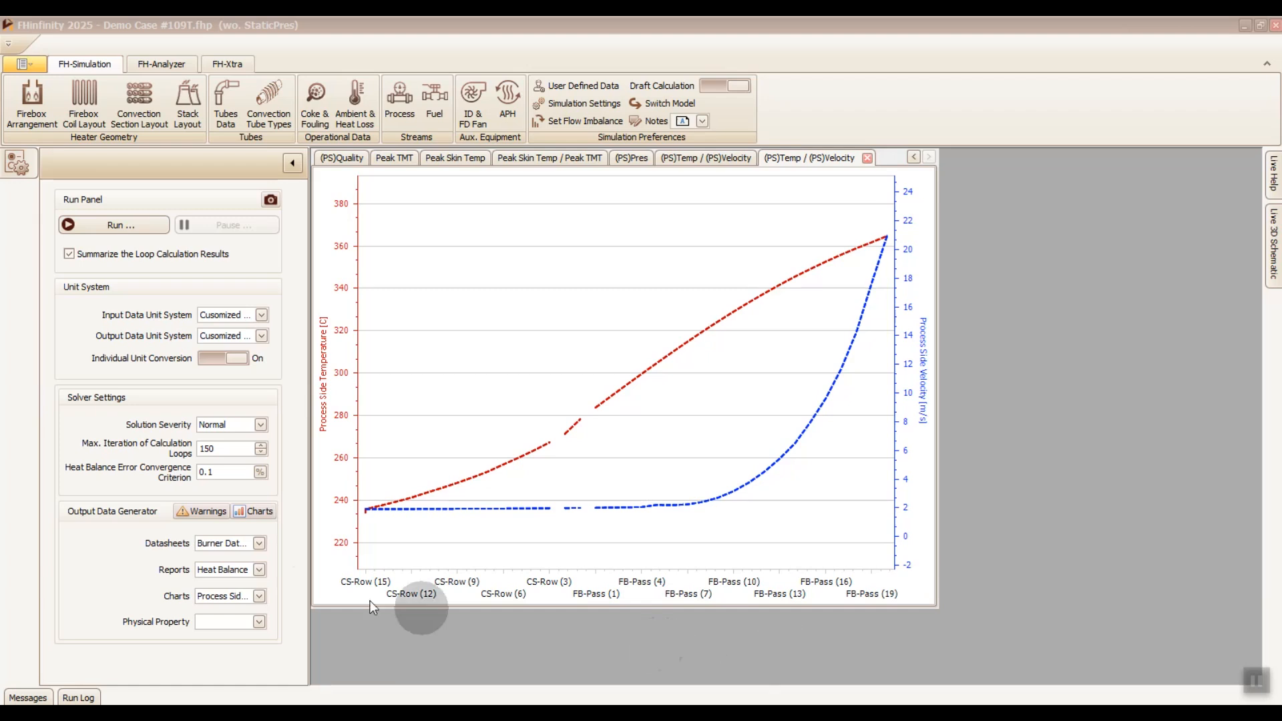
- Chart Peak Heat Flux instead of process side temperature and velocity, and examine the transition from the convection rows to the firebox passes
click(259, 596)
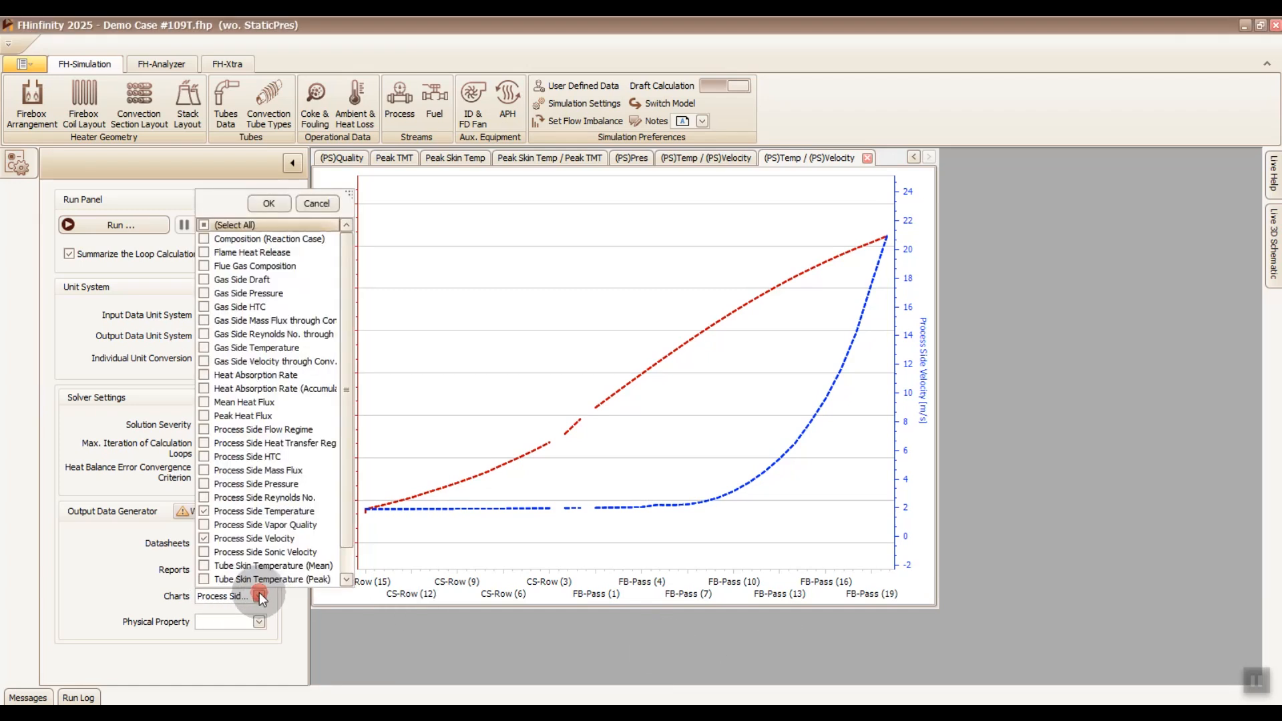
click(230, 512)
click(230, 538)
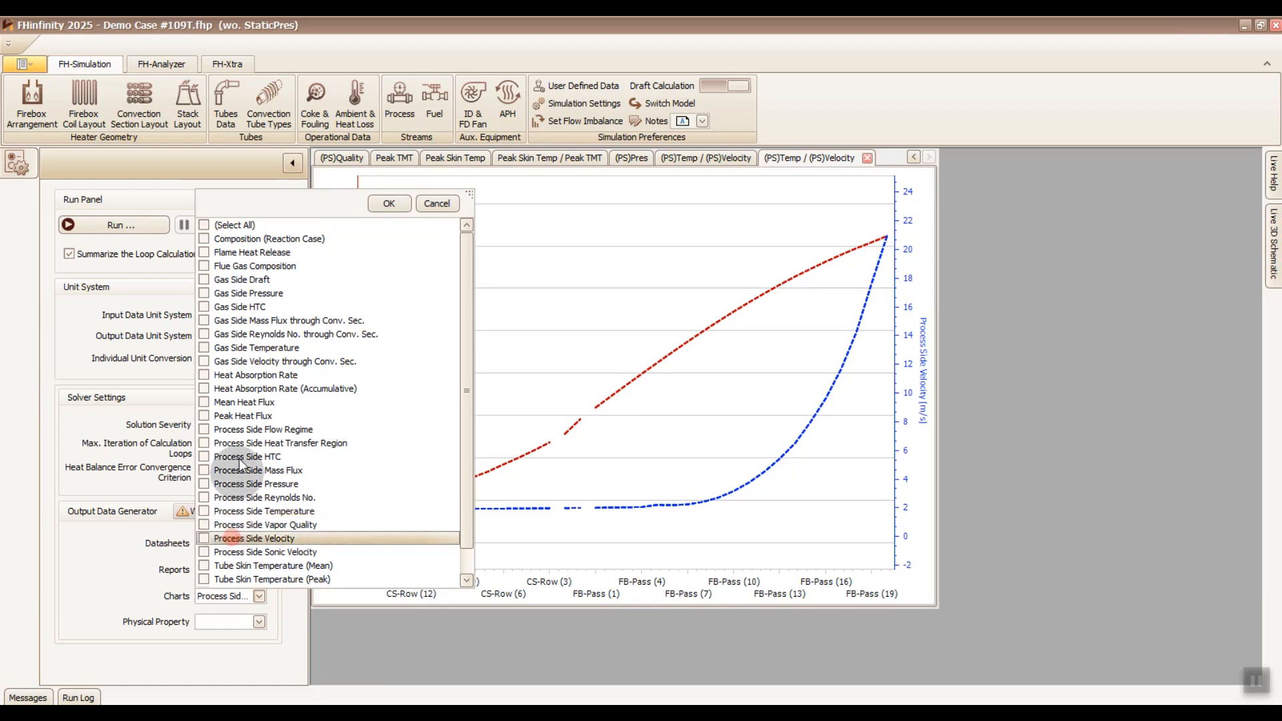
click(242, 415)
click(389, 203)
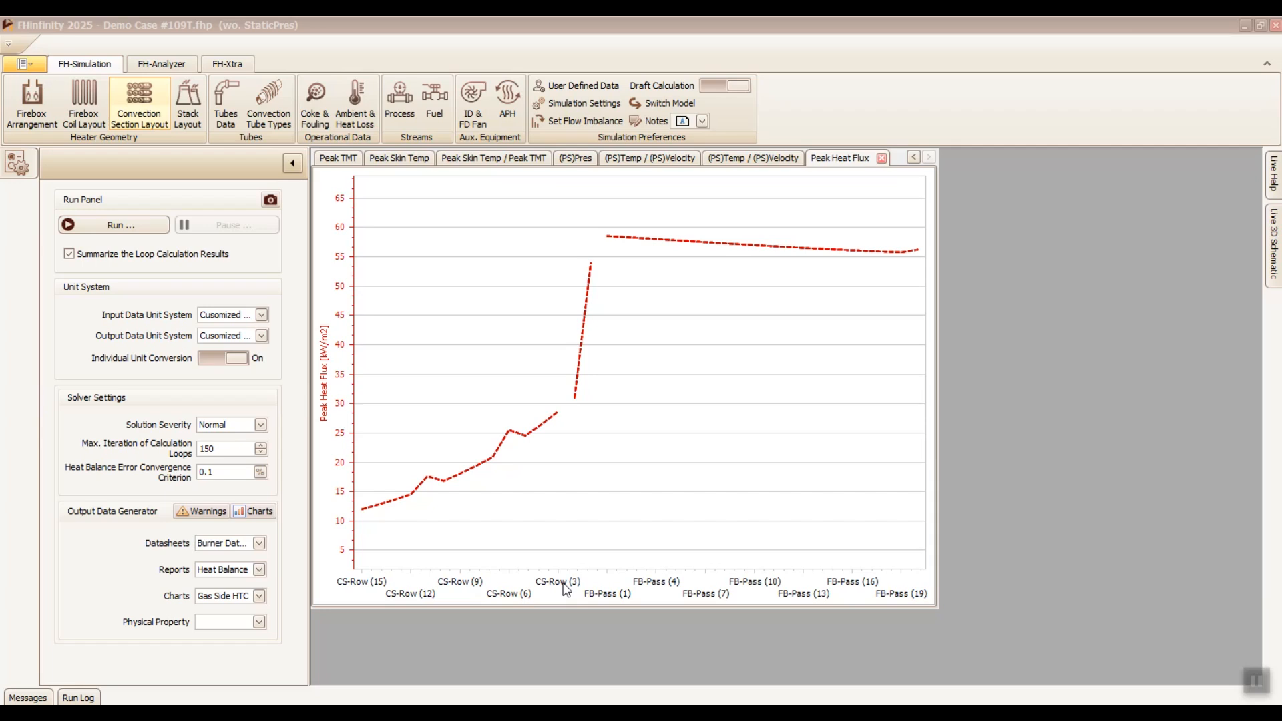
scroll(563, 584, up, 6)
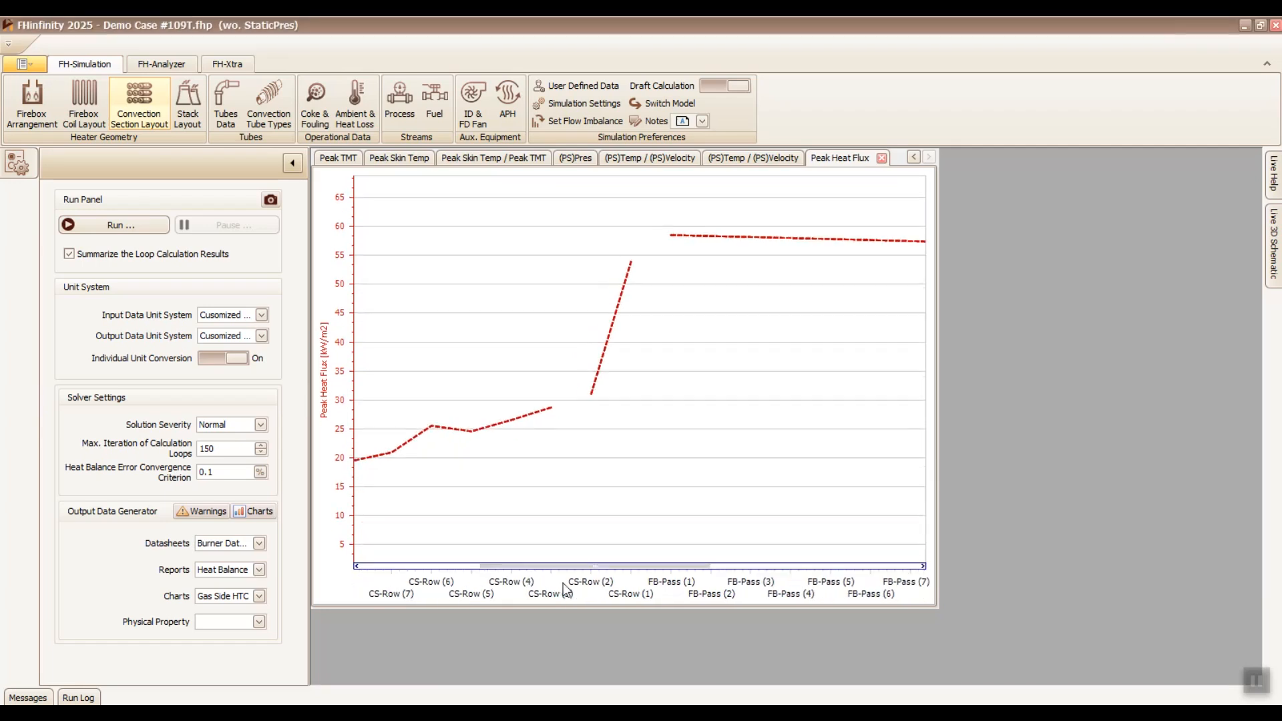
scroll(563, 584, up, 4)
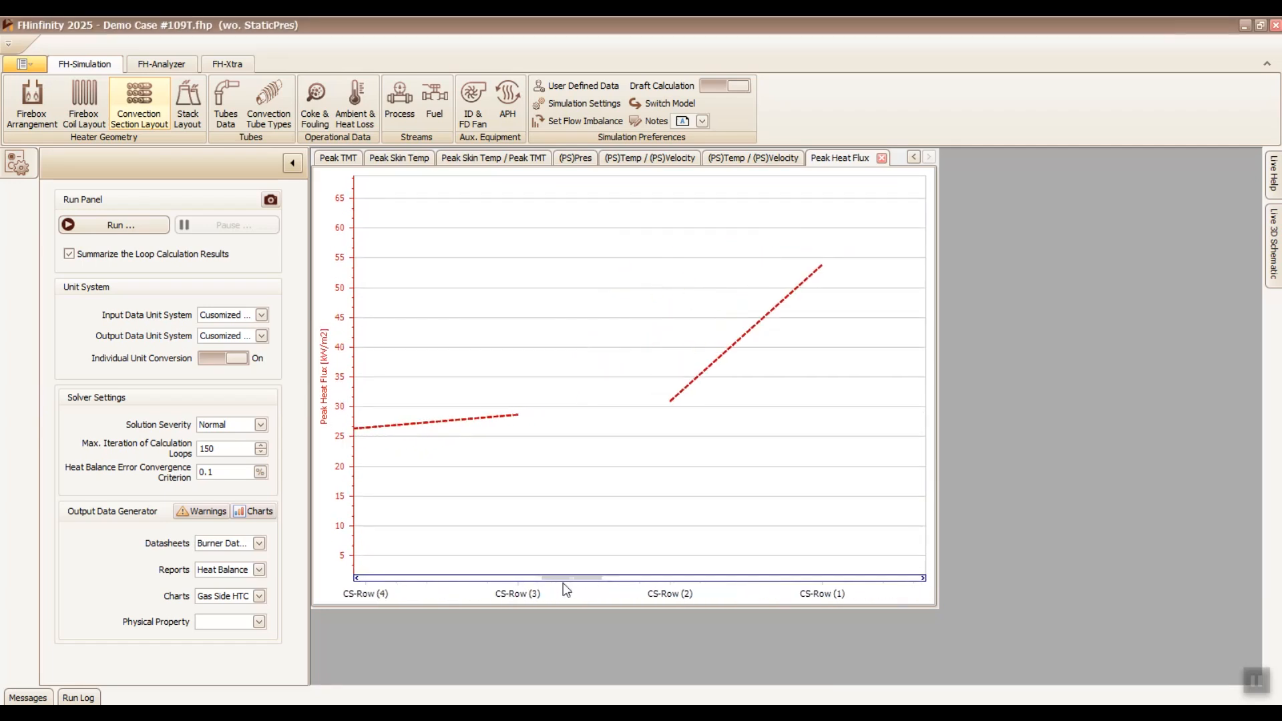
scroll(565, 589, down, 2)
scroll(565, 588, down, 2)
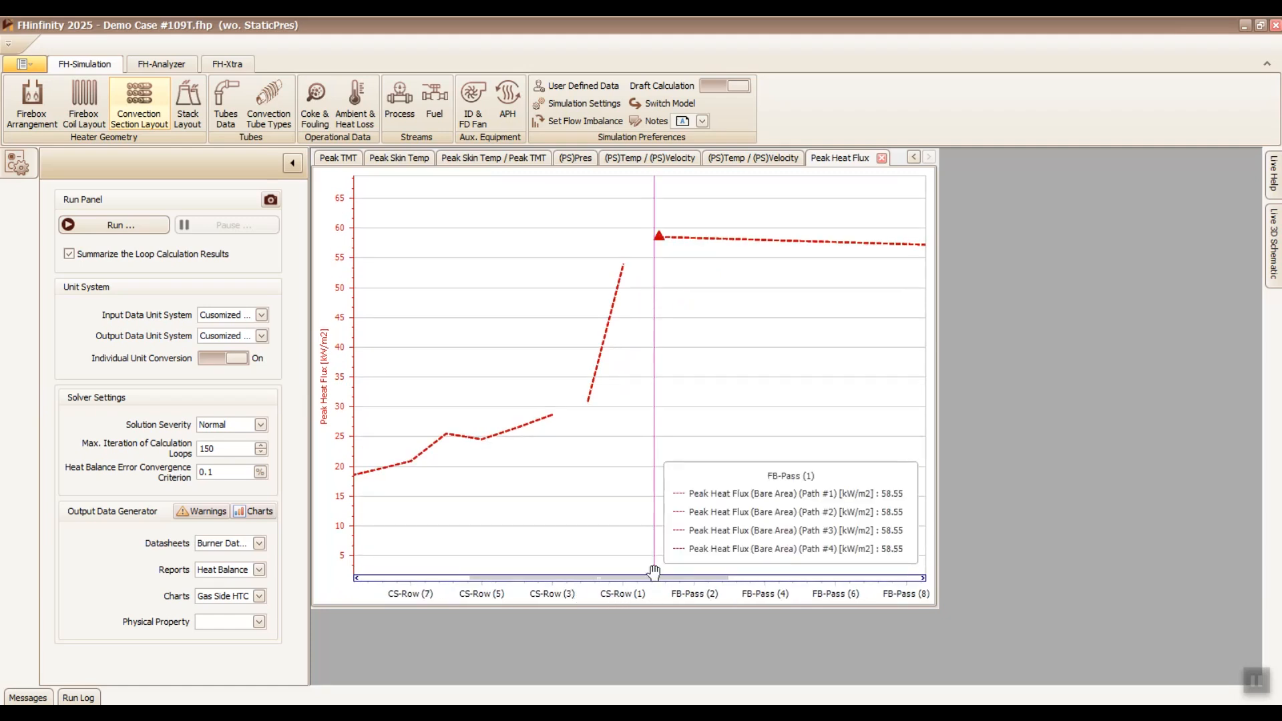
drag(660, 578, 855, 577)
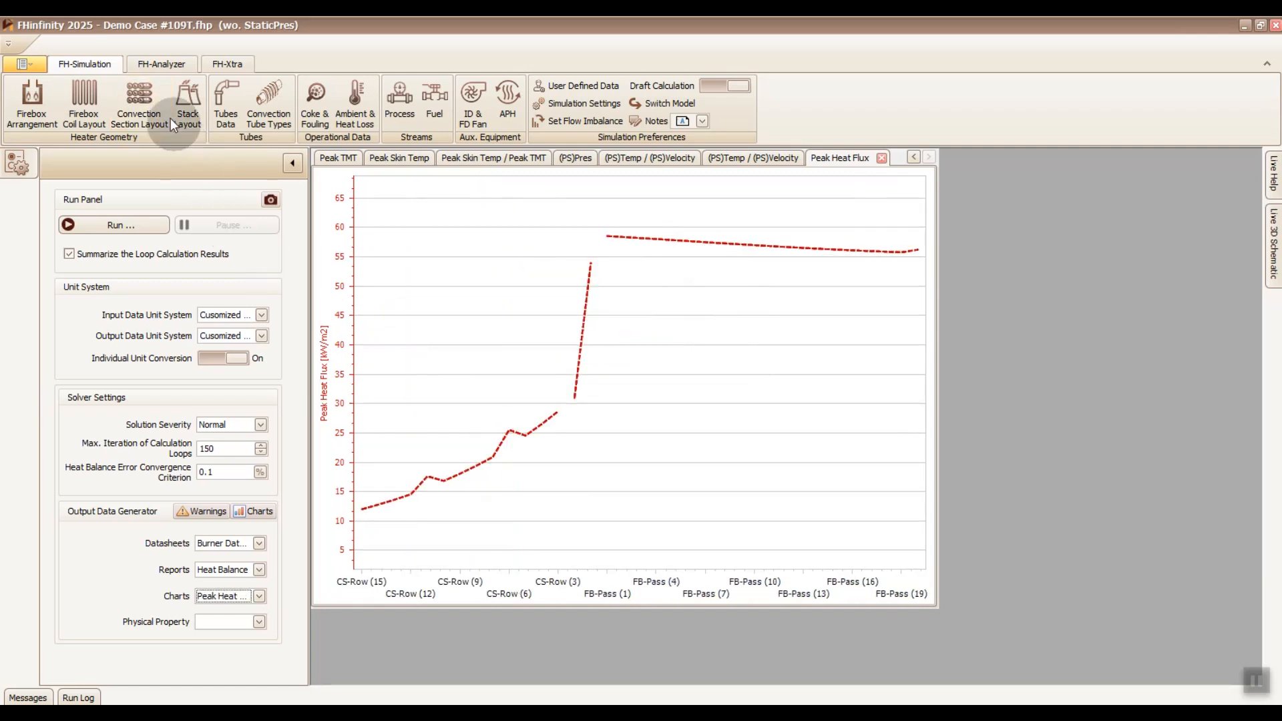
- Check Tube Bank 1 in the convection section layout, and compare its rows with the Peak Heat Flux chart
click(155, 107)
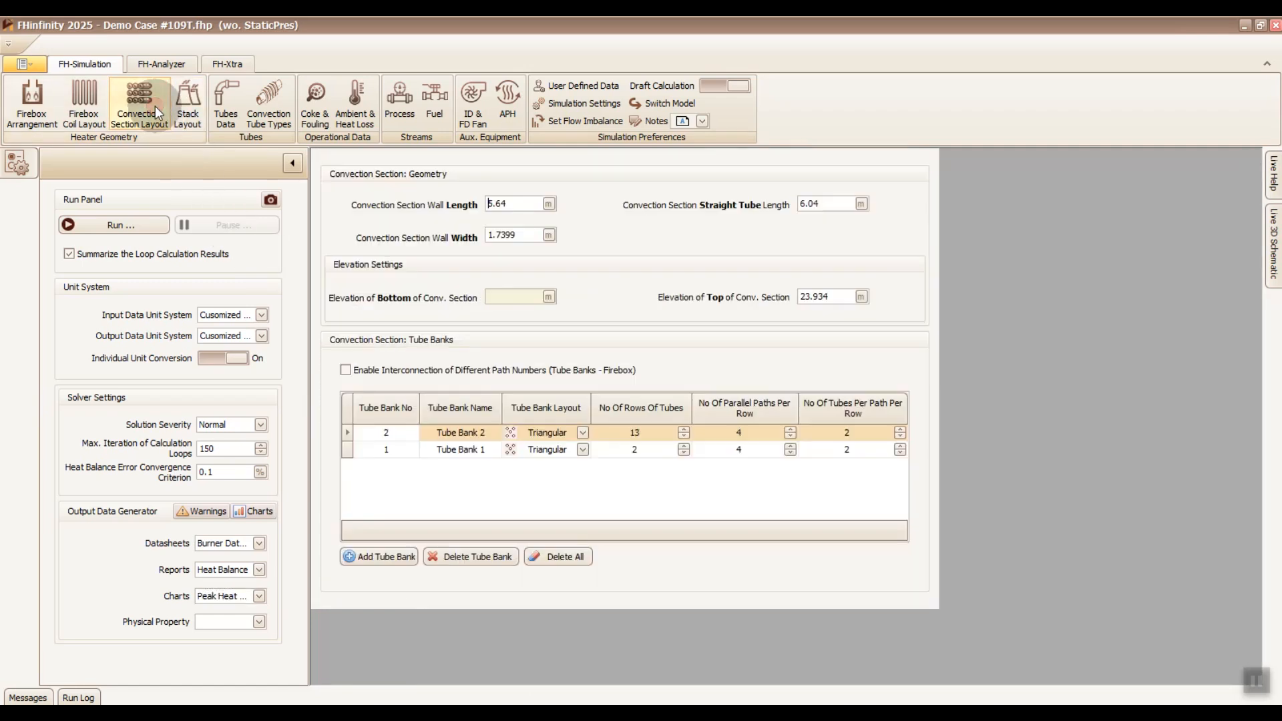
click(369, 448)
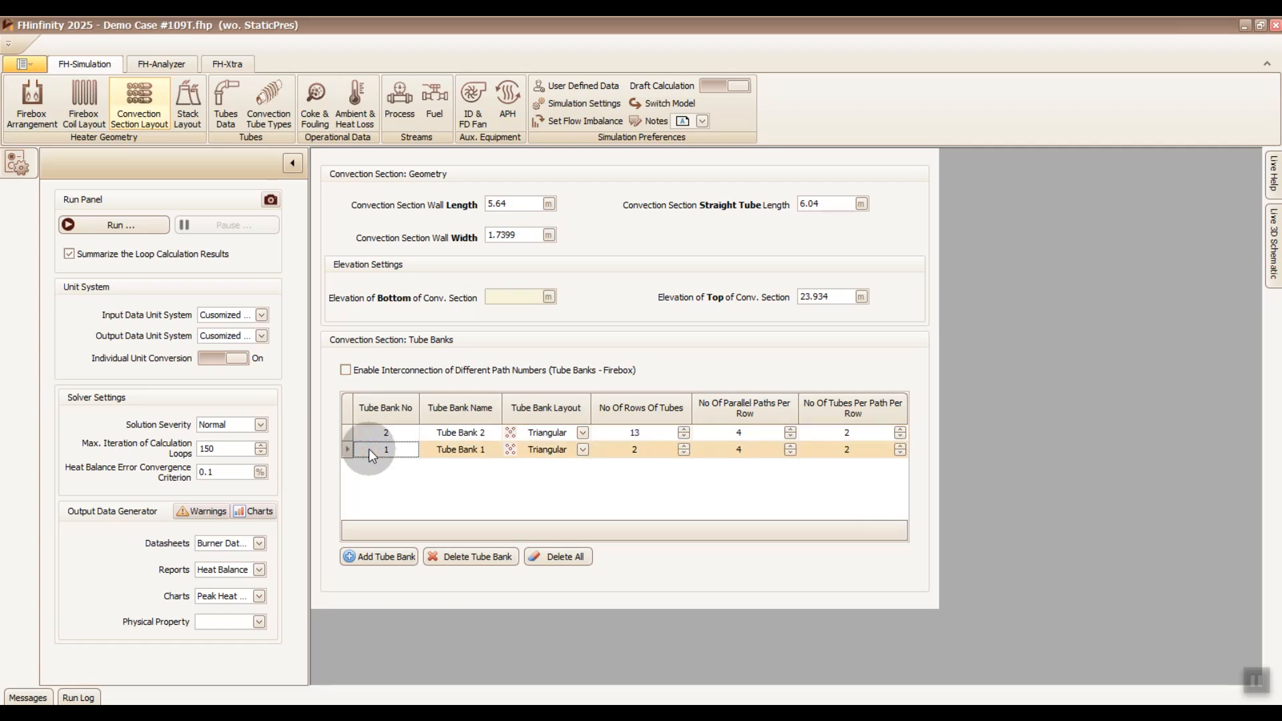
click(255, 511)
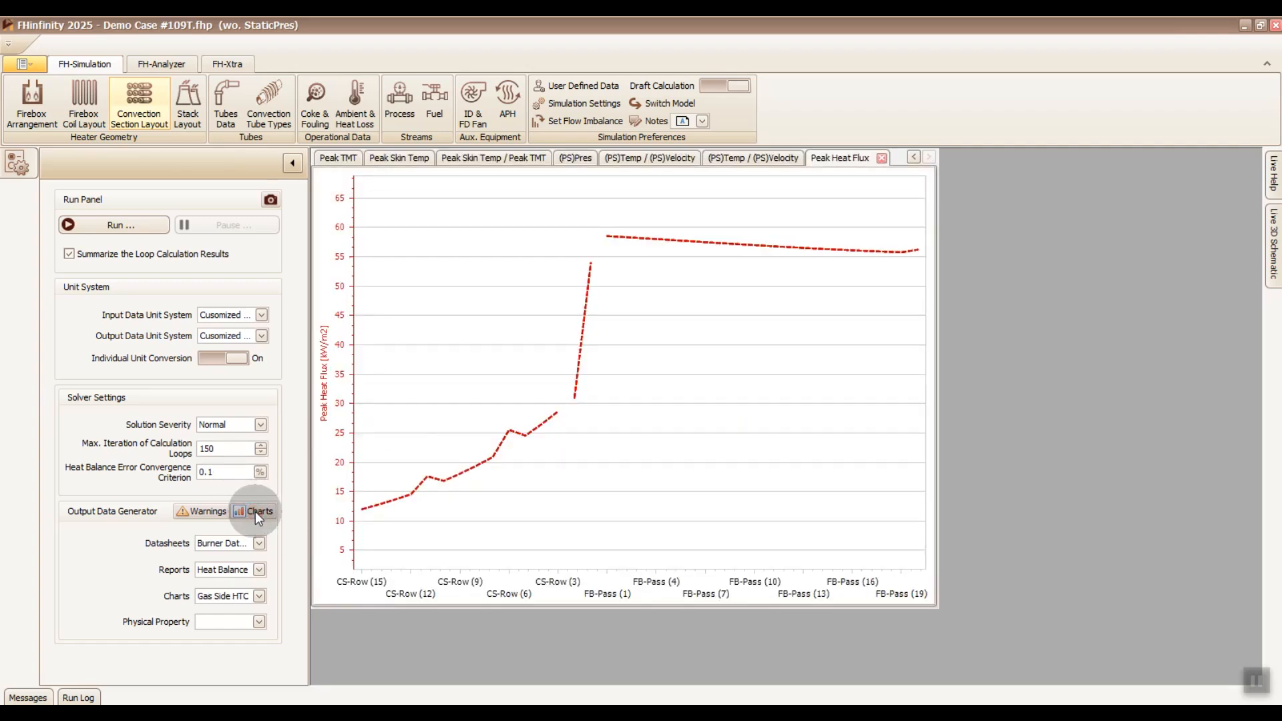
mouse_move(435, 511)
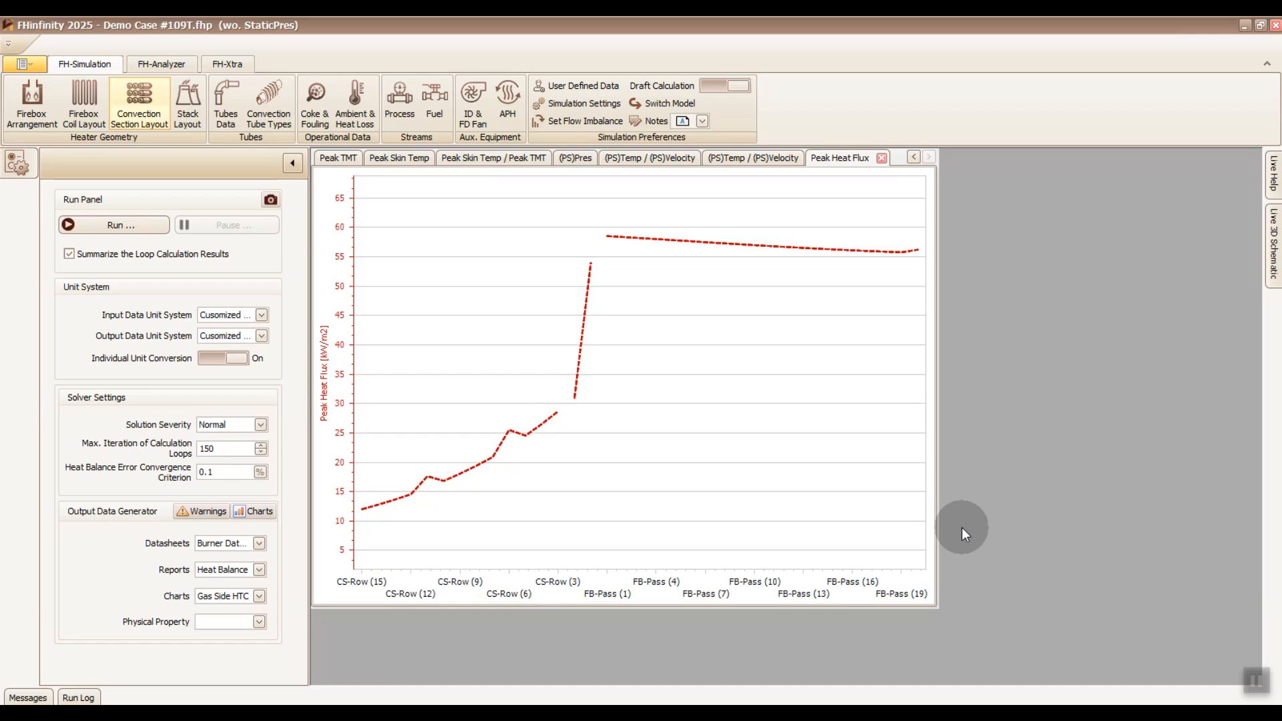
- Review the convection tubes data, checking the longitudinal pitch of Row 11 and Row 6
click(226, 103)
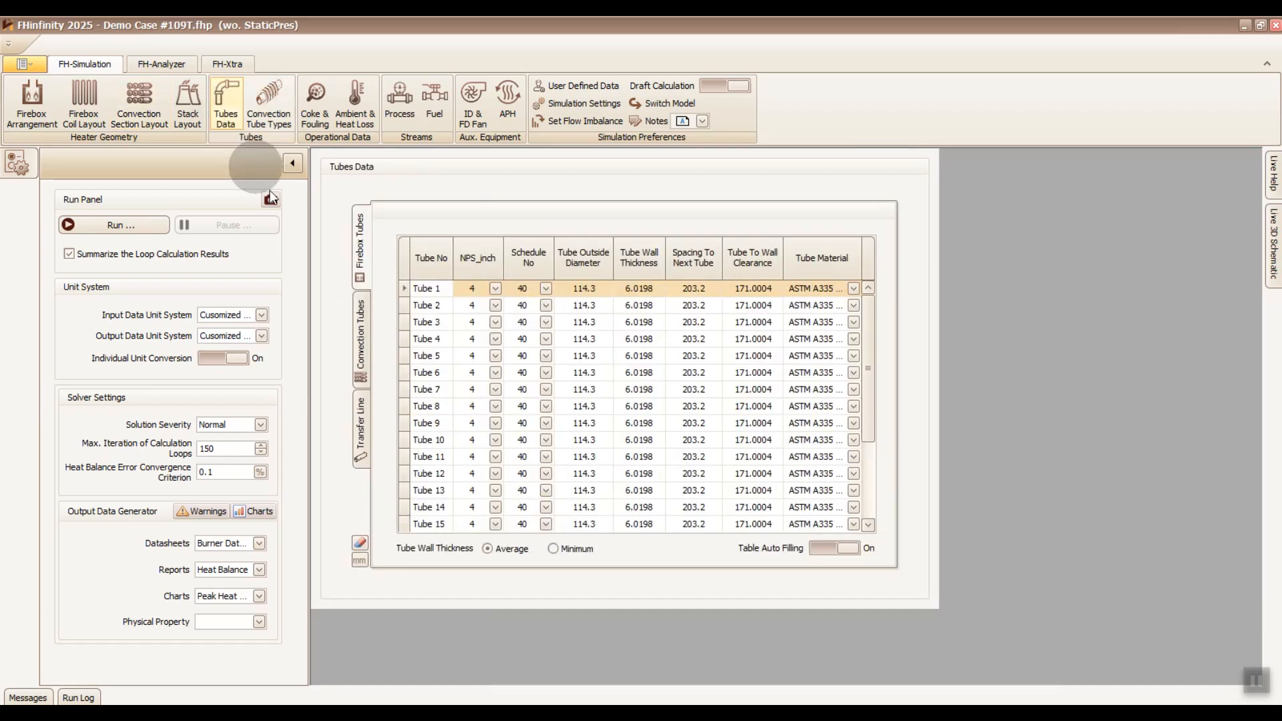
click(365, 359)
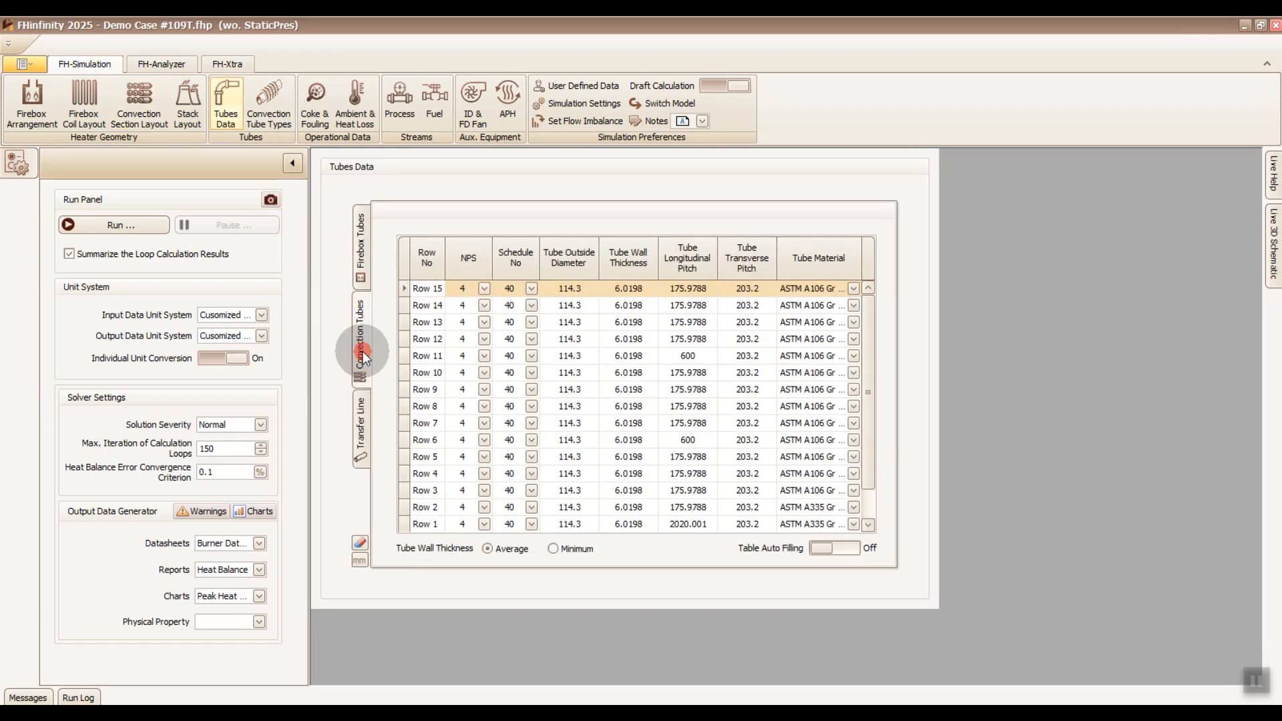
click(431, 358)
click(700, 356)
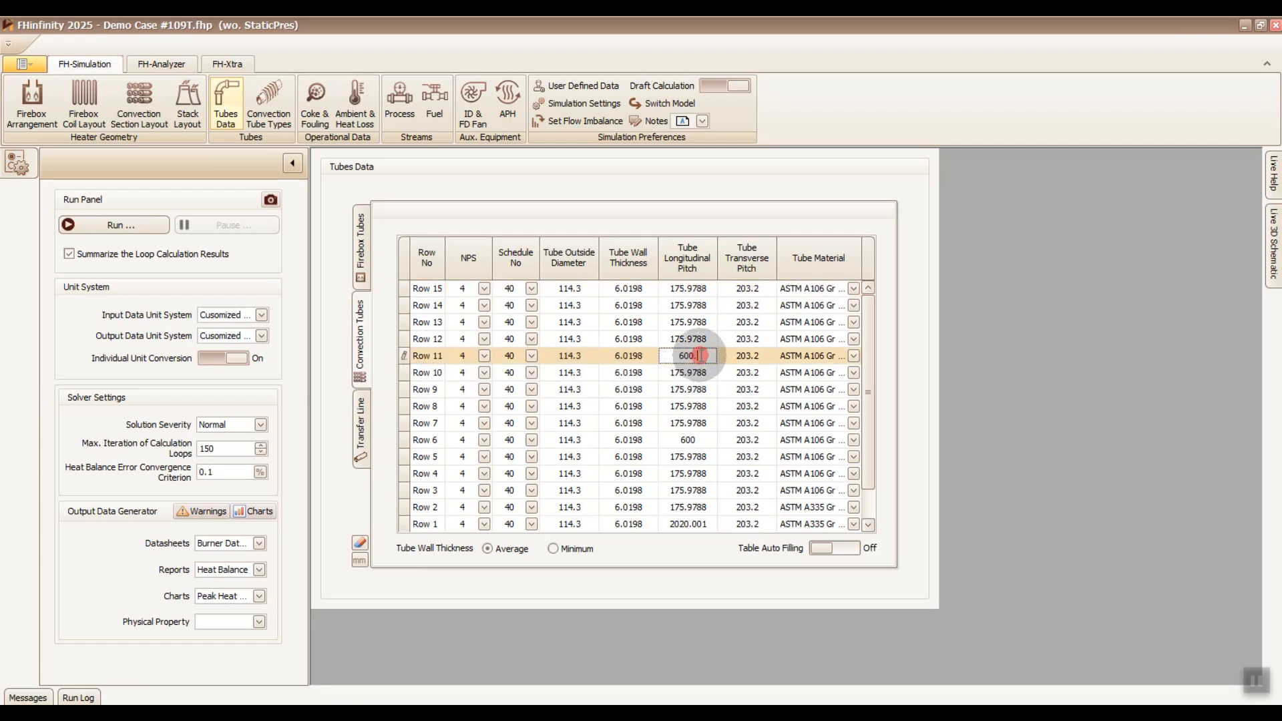
click(696, 442)
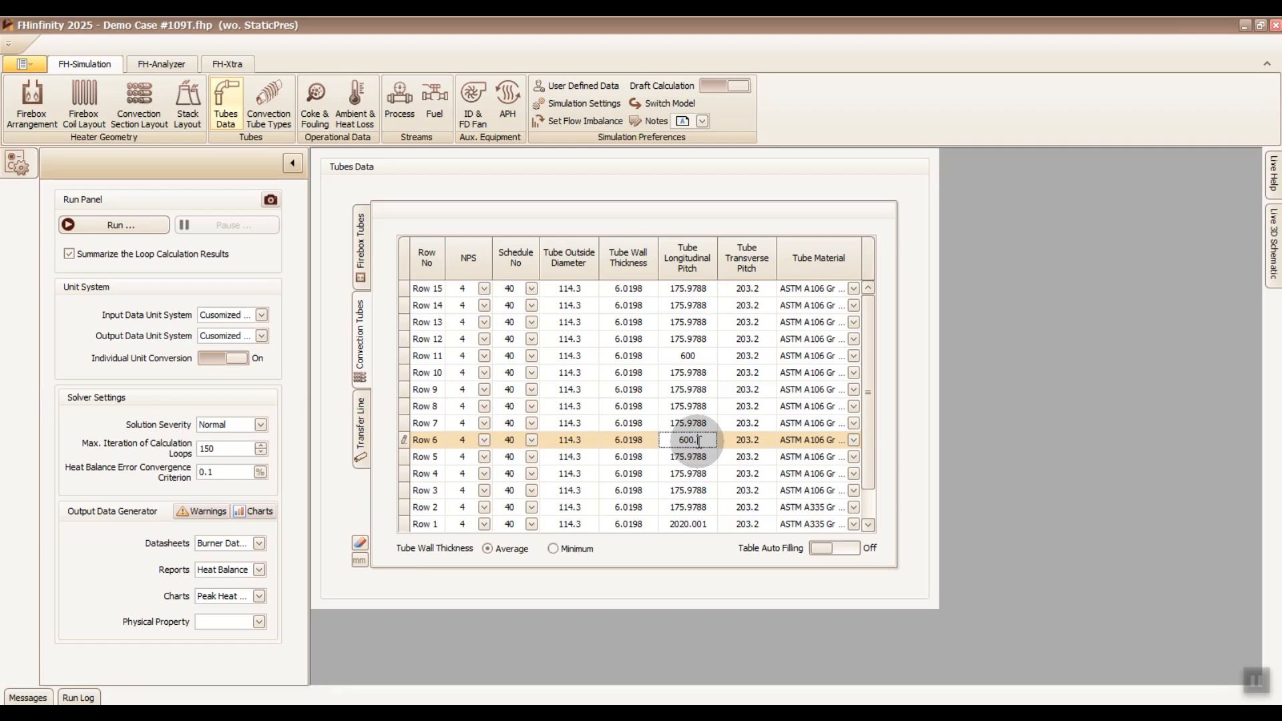
- Inspect the convection section tube rows and the spacing between them in the live 3D schematic of the heater
click(1272, 245)
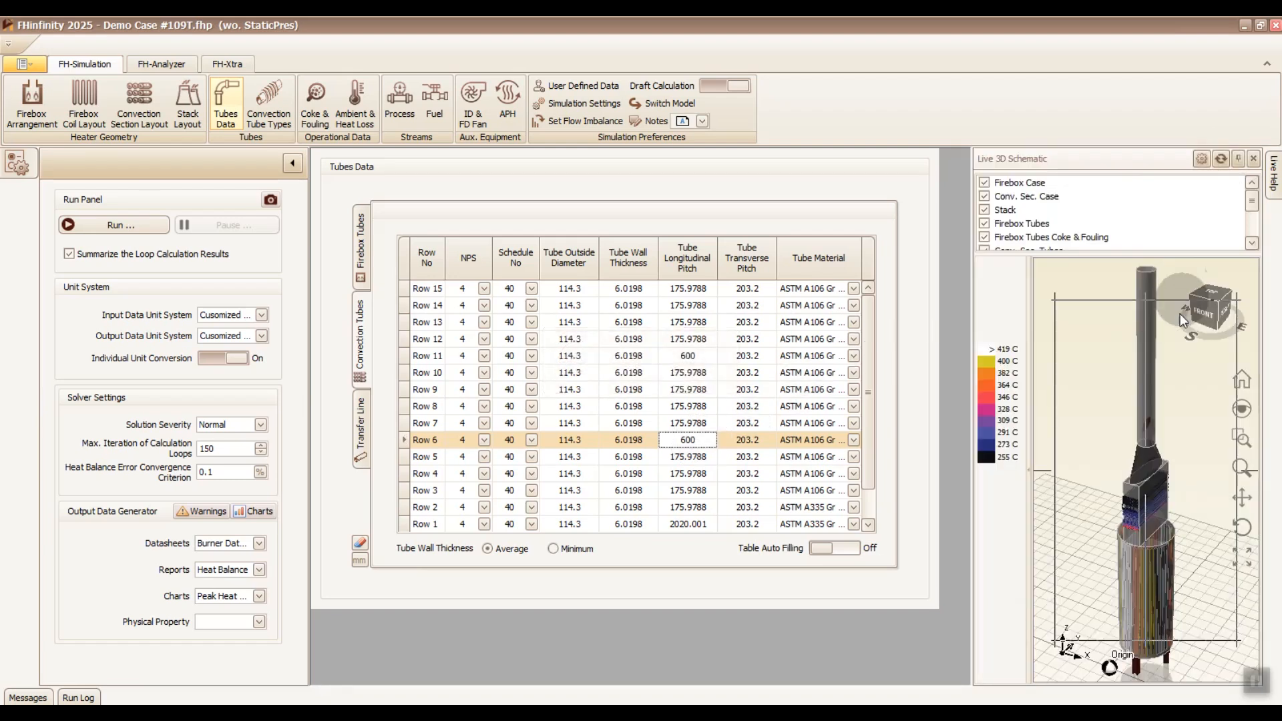
click(1242, 499)
scroll(1141, 500, up, 5)
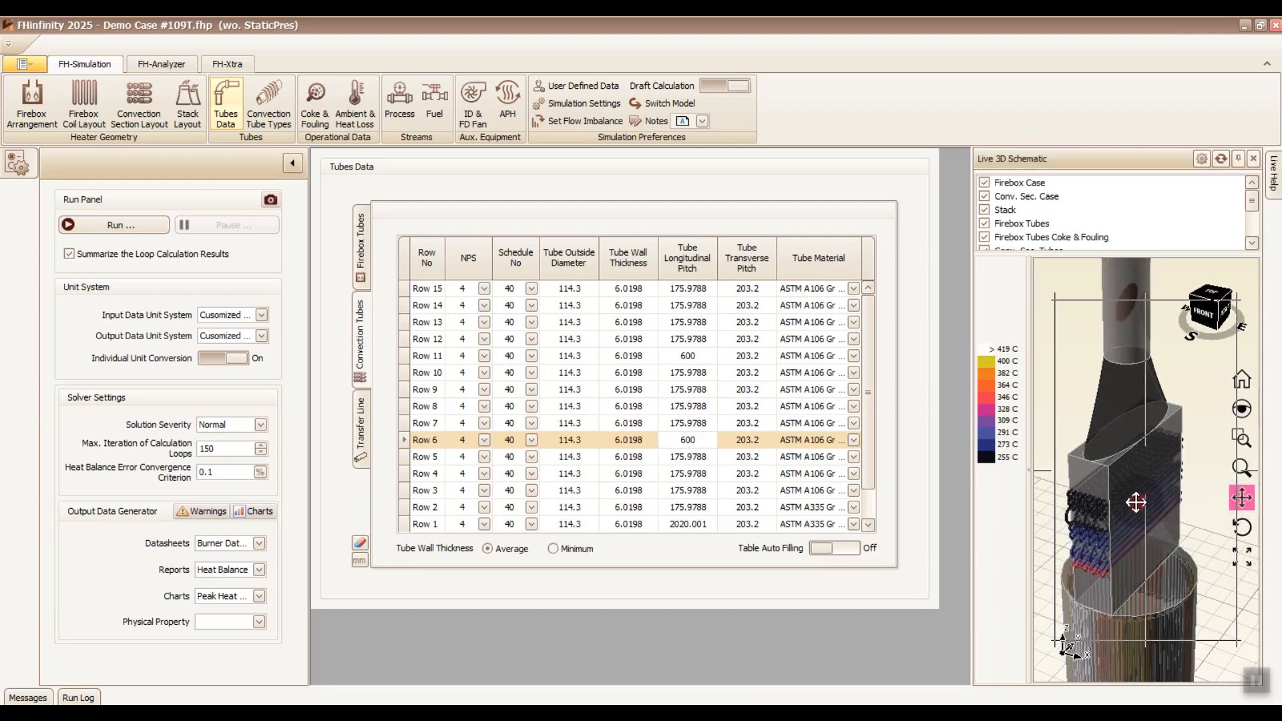
scroll(1138, 441, up, 3)
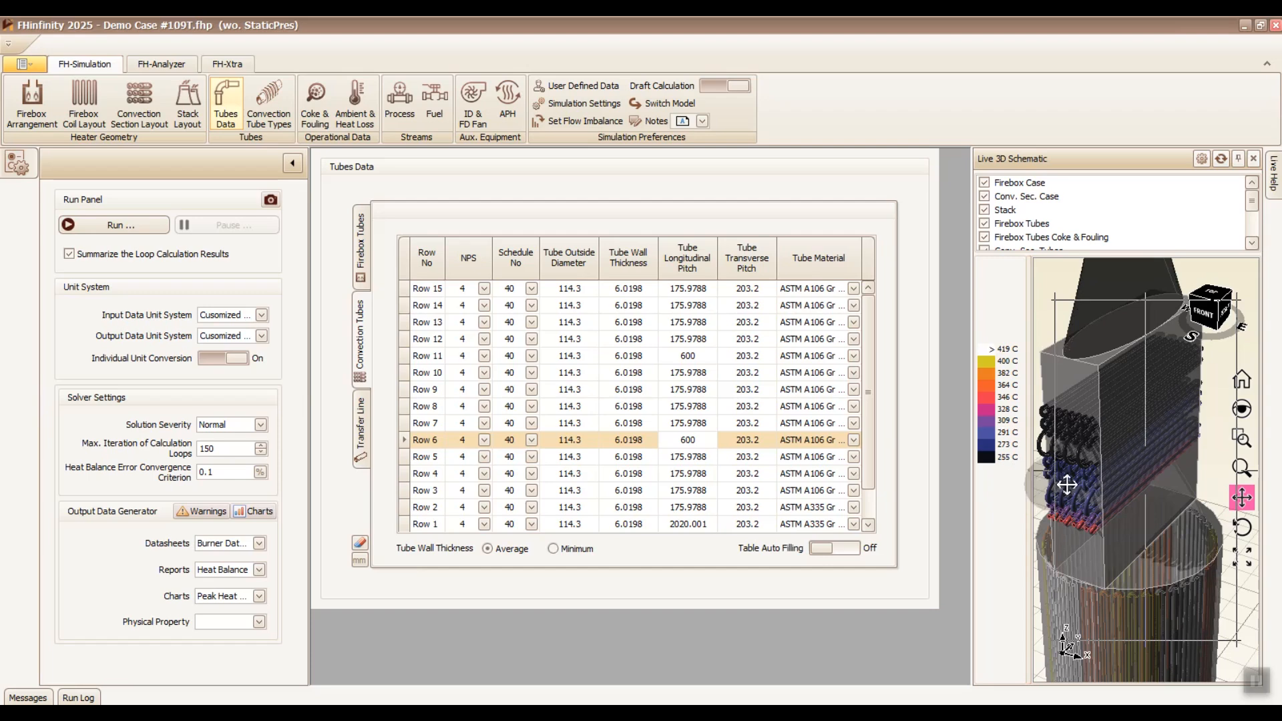
- Chart Gas Side HTC instead of Peak Heat Flux
click(259, 595)
click(245, 294)
click(389, 201)
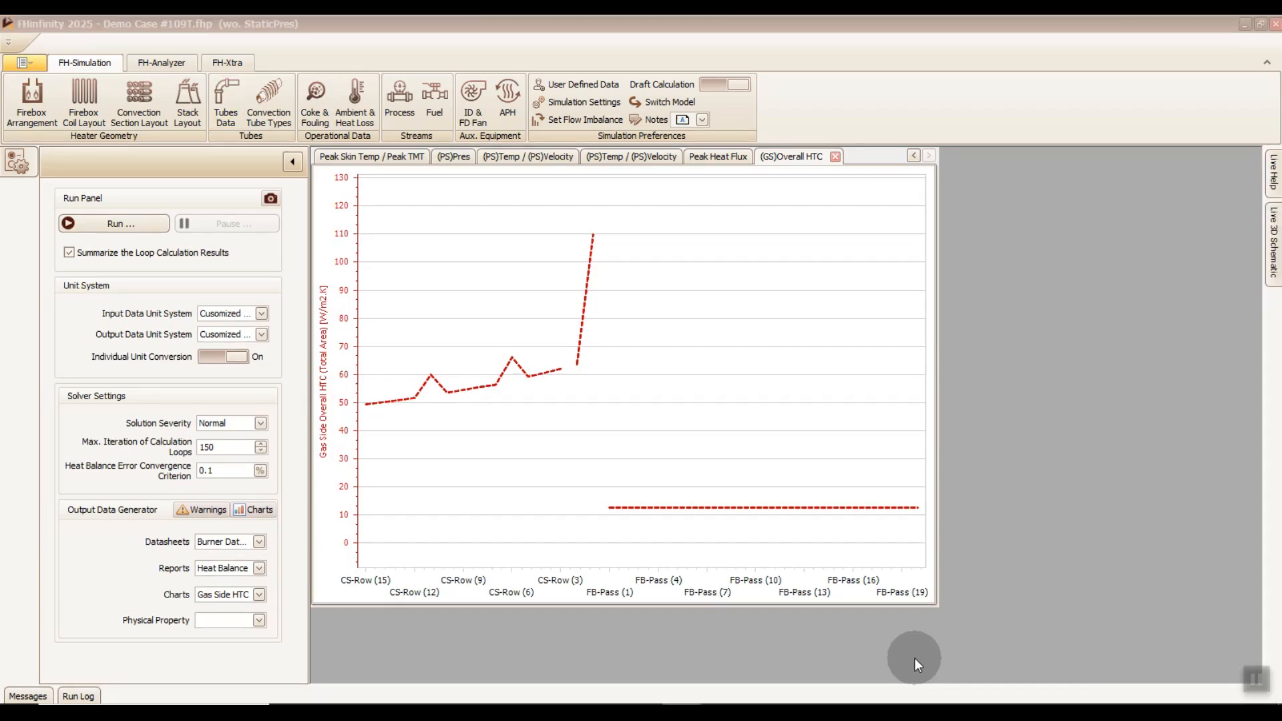
- Set the process side HTC method to FHinfinity Method in the convection simulation settings, with Consider Post Dryout HTC (Film and Mist) enabled
click(596, 102)
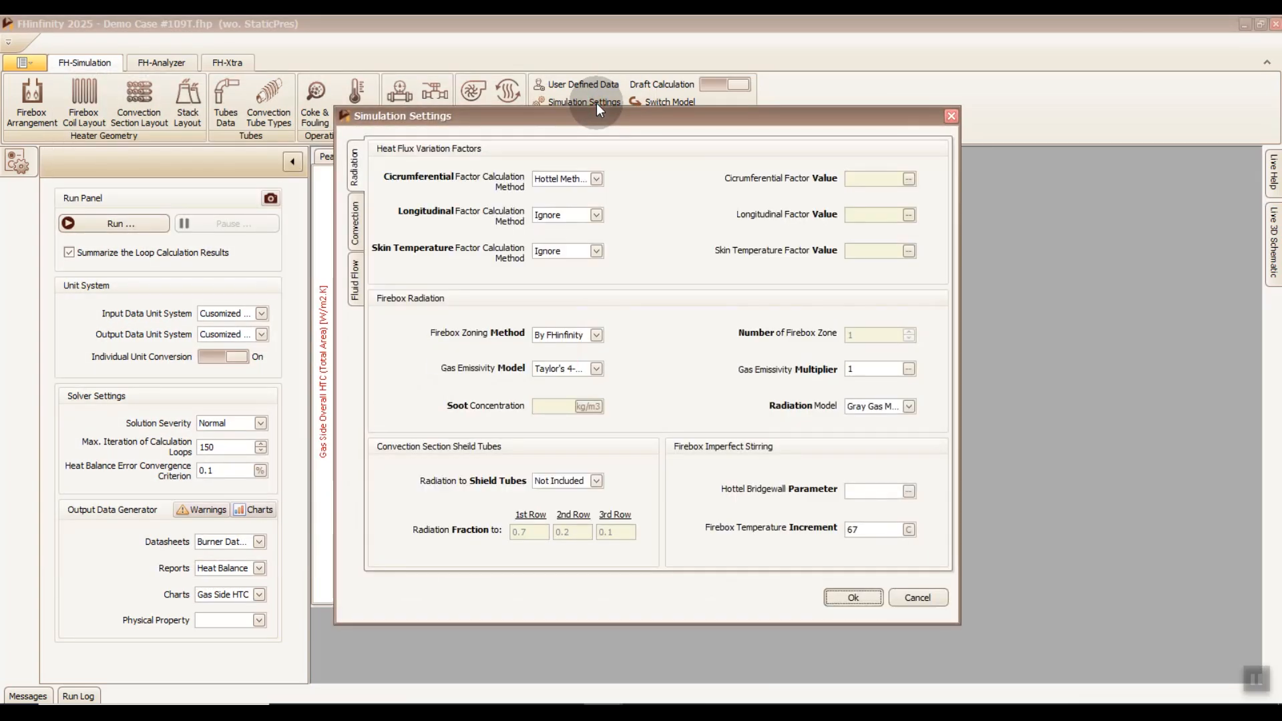
click(354, 296)
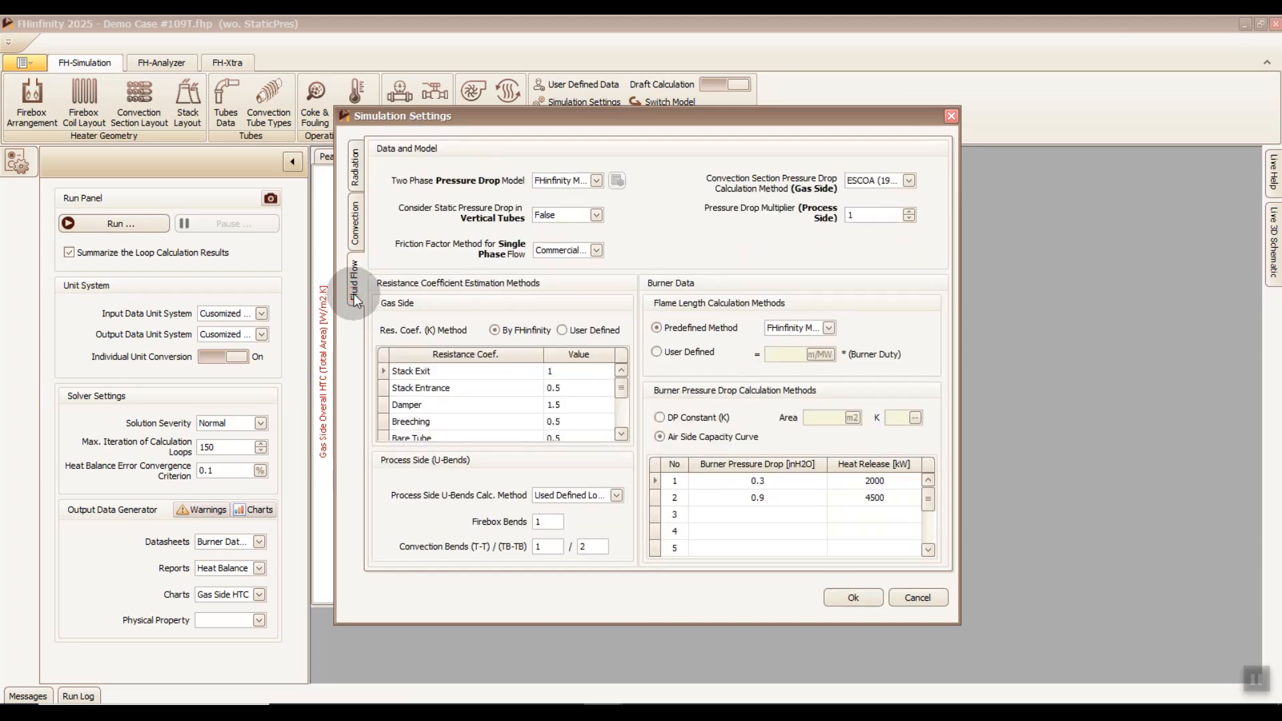
click(355, 230)
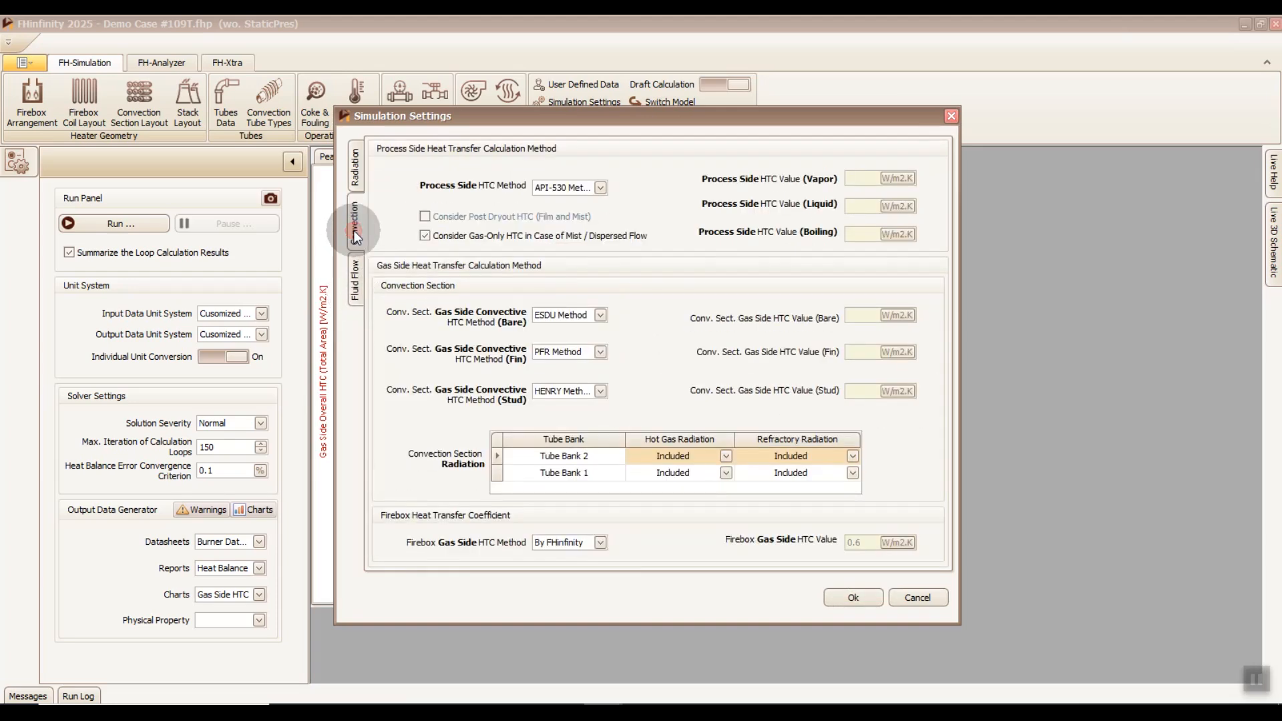
click(600, 187)
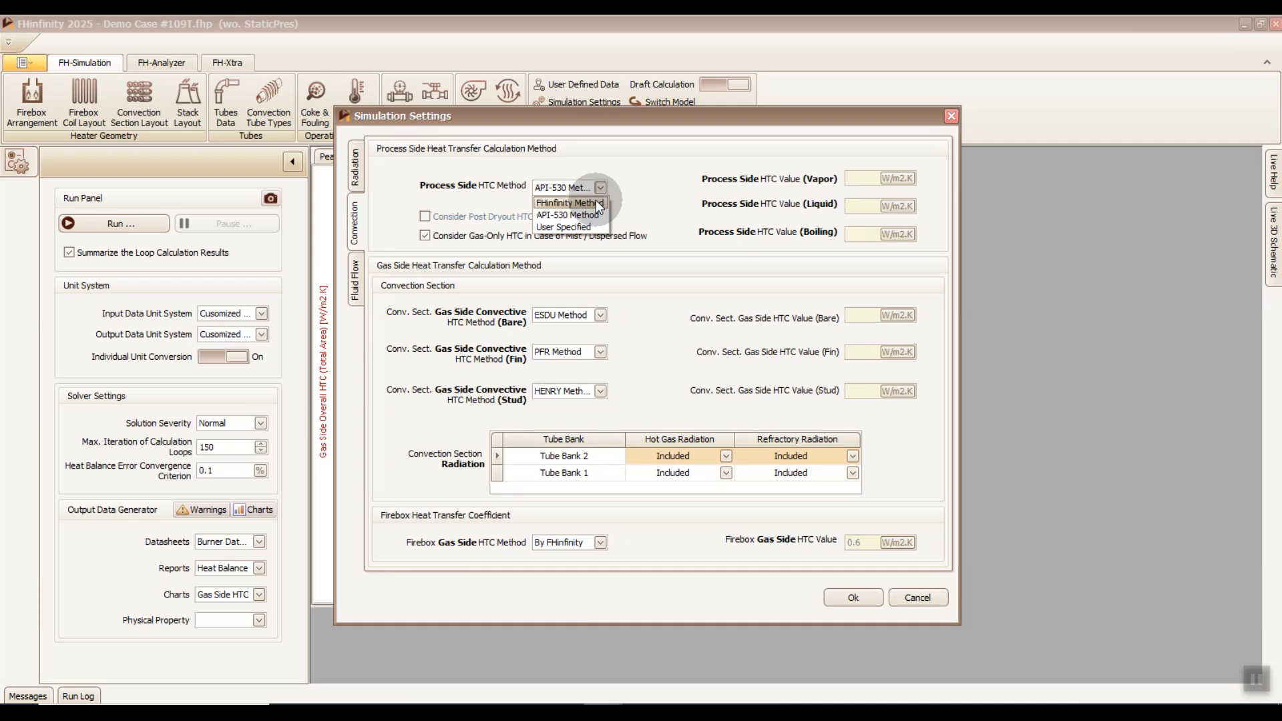
click(596, 199)
click(427, 217)
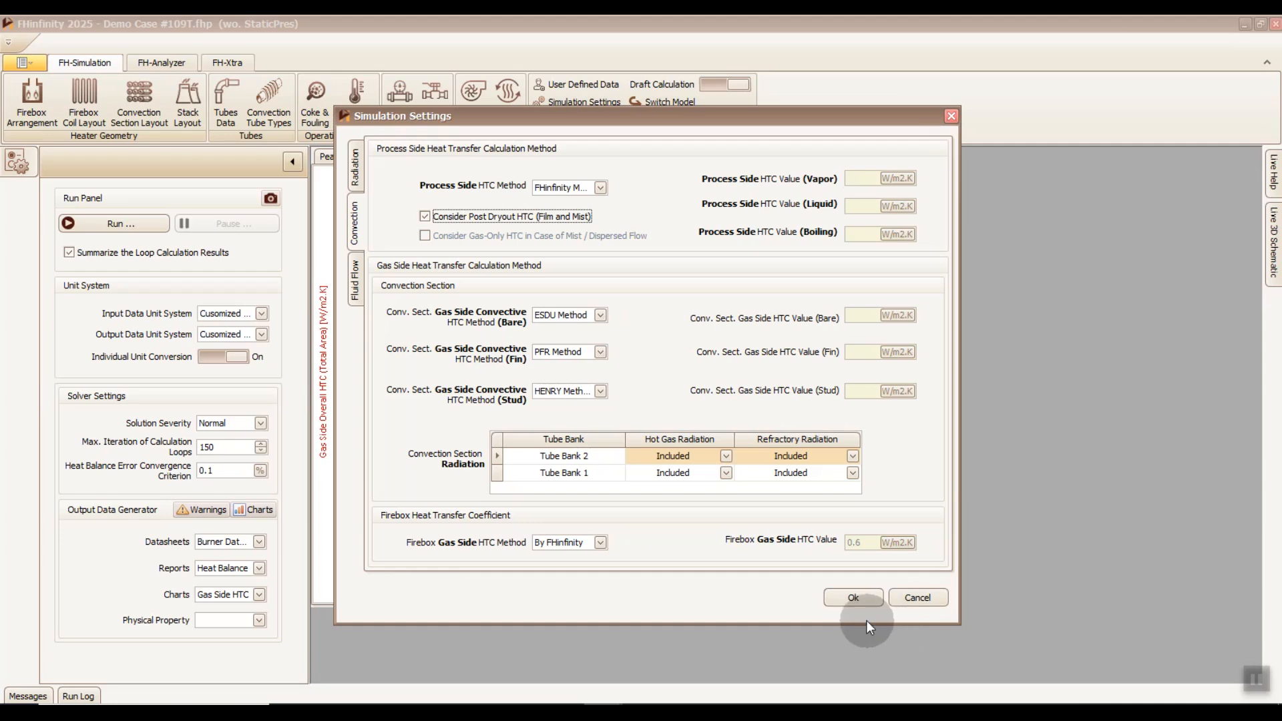
click(860, 596)
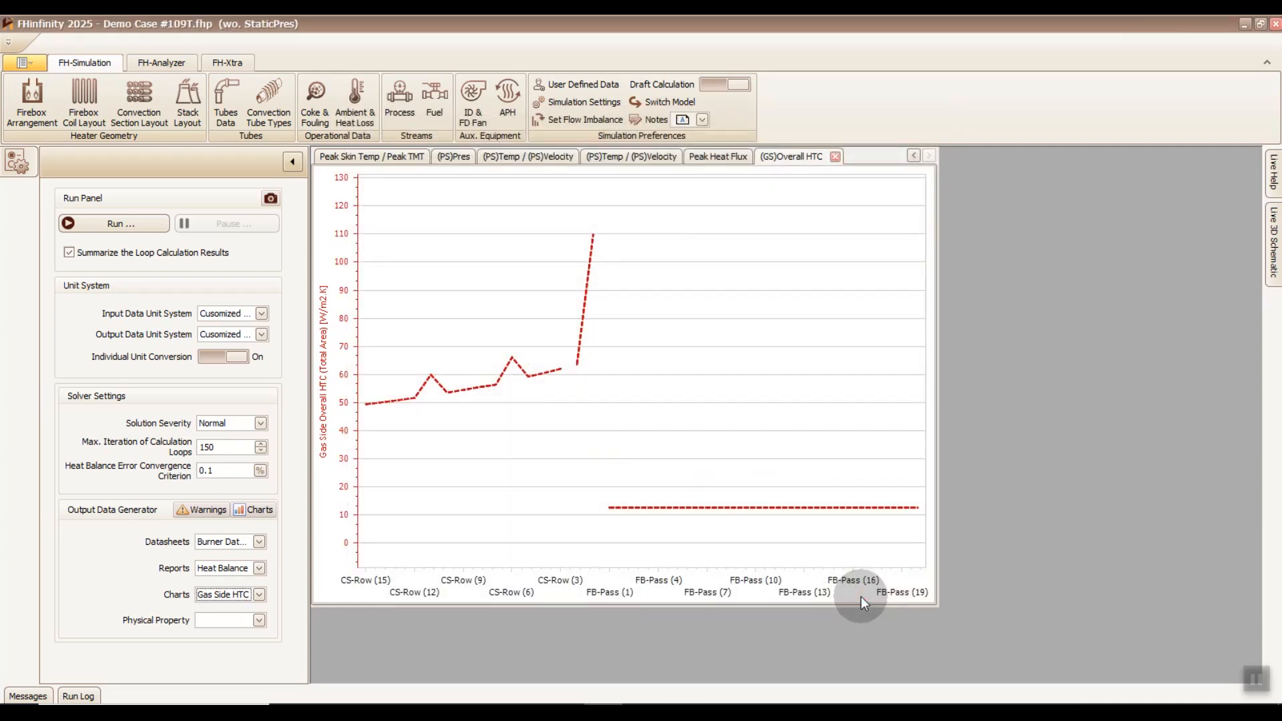
- Run the simulation, dismiss the run time messages, and examine process side HTC and peak tube metal temperature across the firebox passes
click(155, 231)
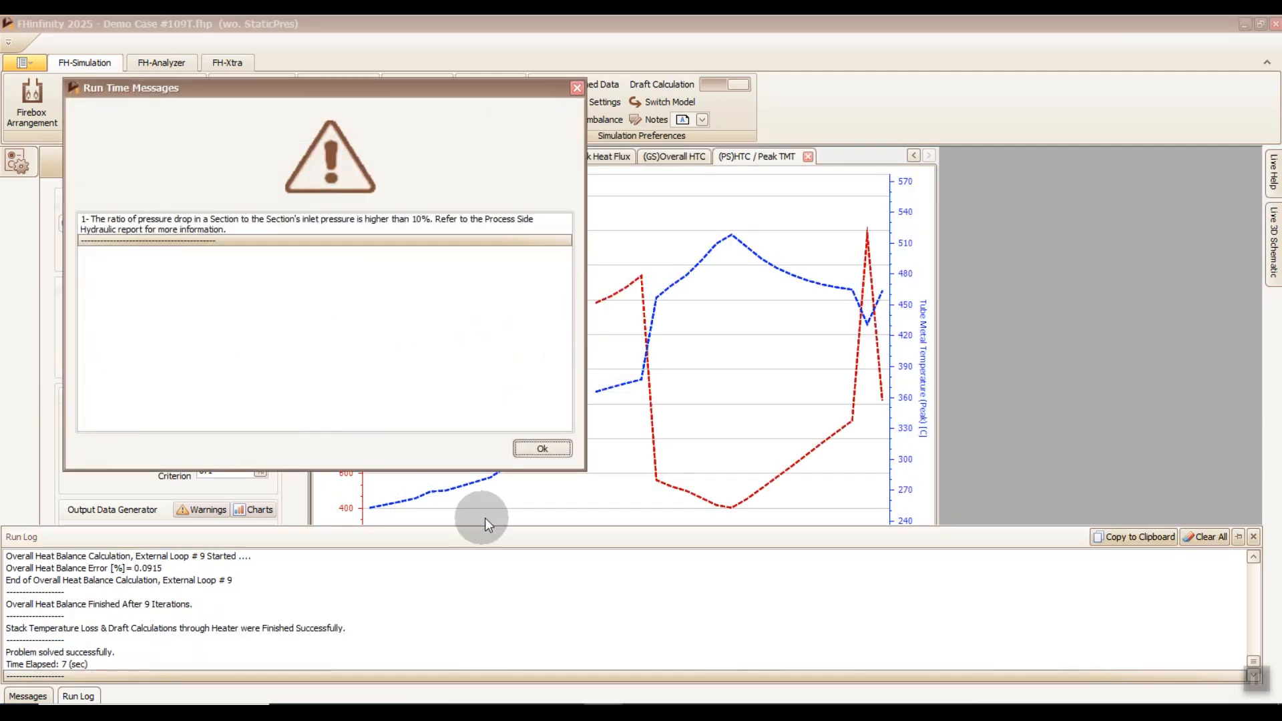
click(541, 449)
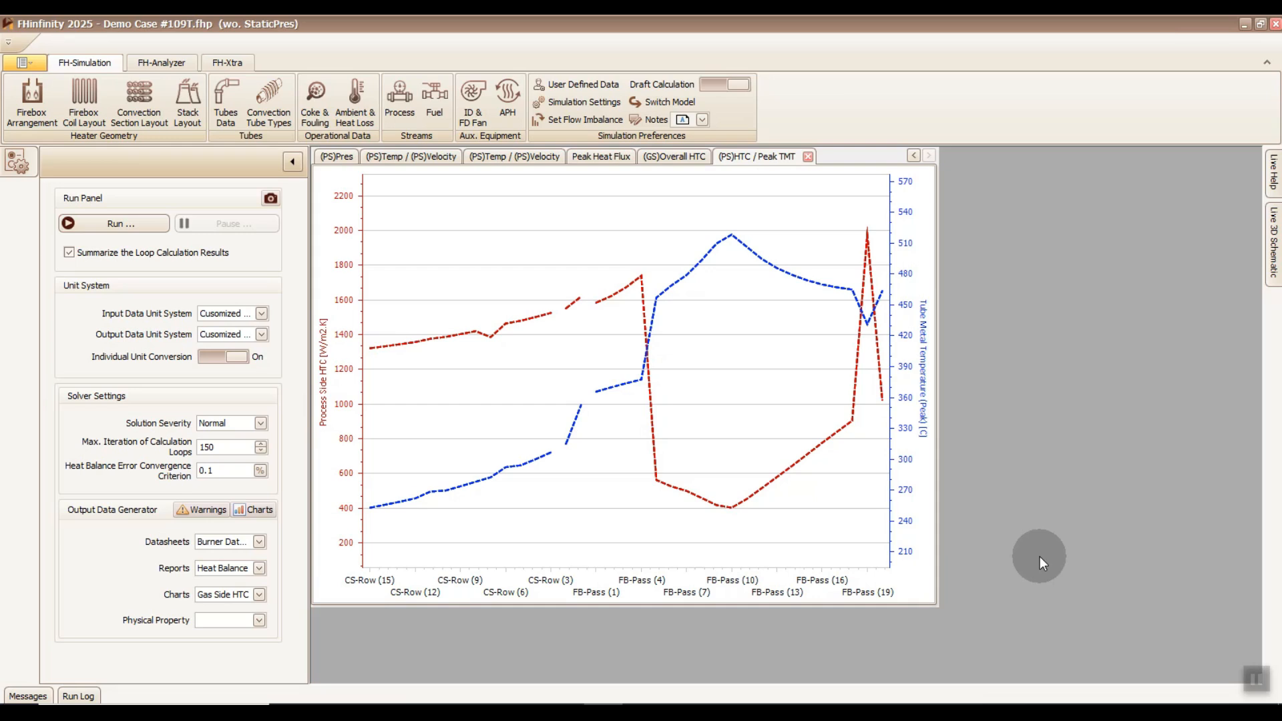
mouse_move(641, 391)
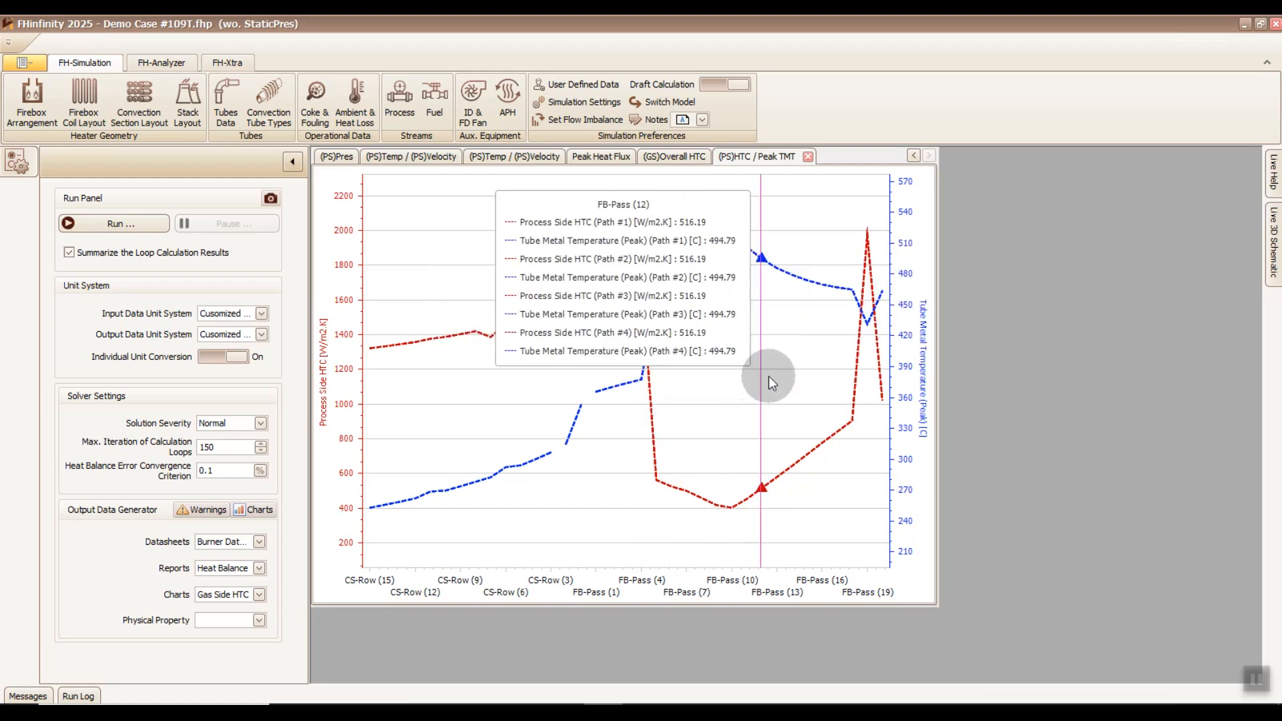
mouse_move(733, 364)
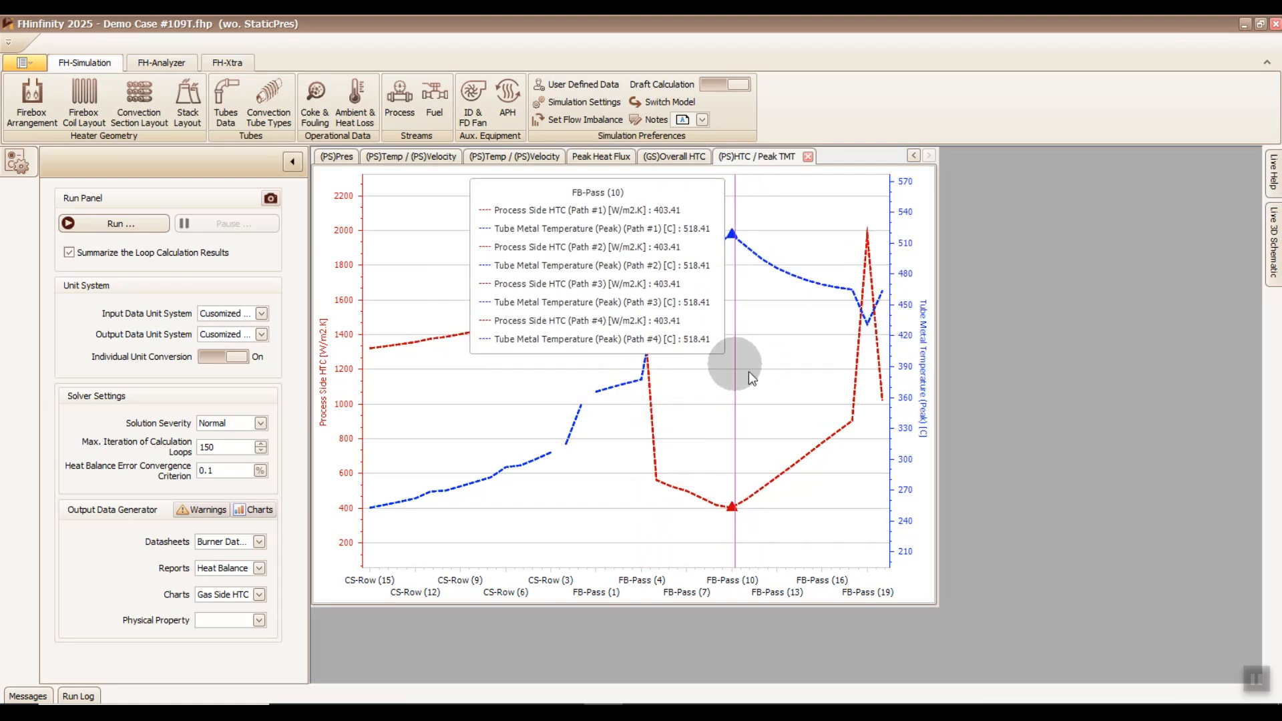
mouse_move(872, 387)
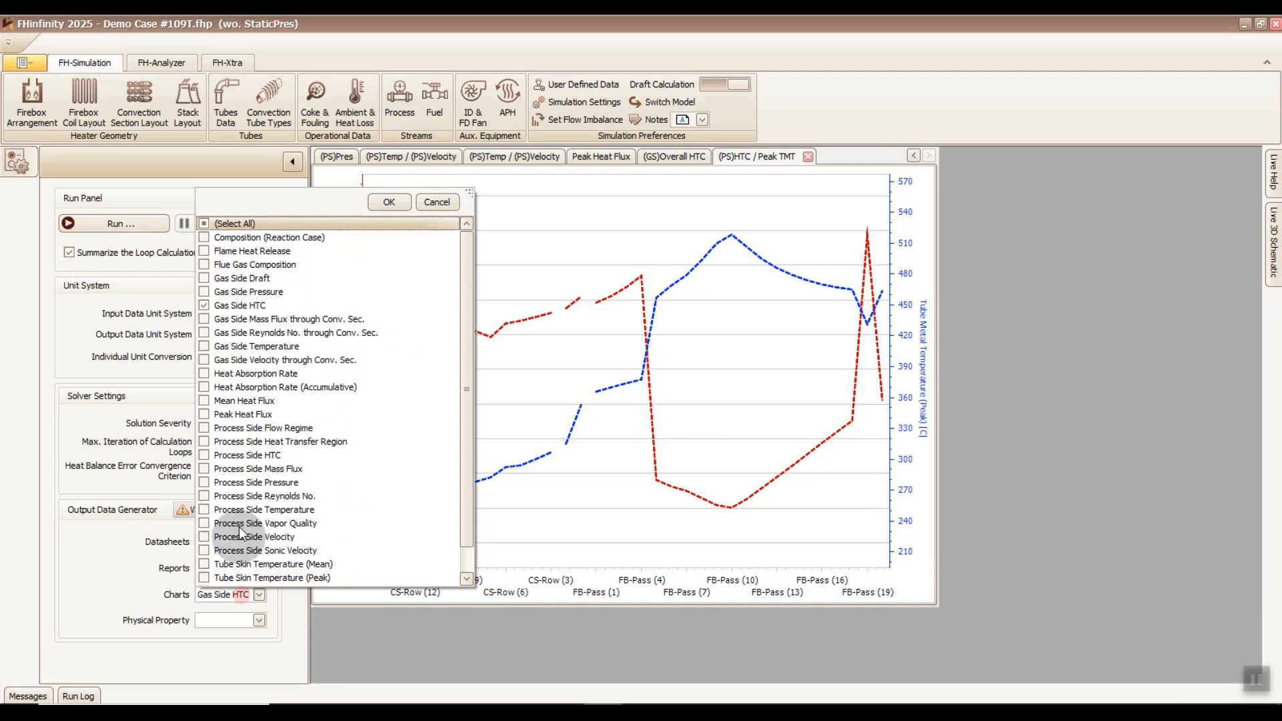
- Chart Process Side Heat Transfer Region instead of Gas Side HTC
click(235, 307)
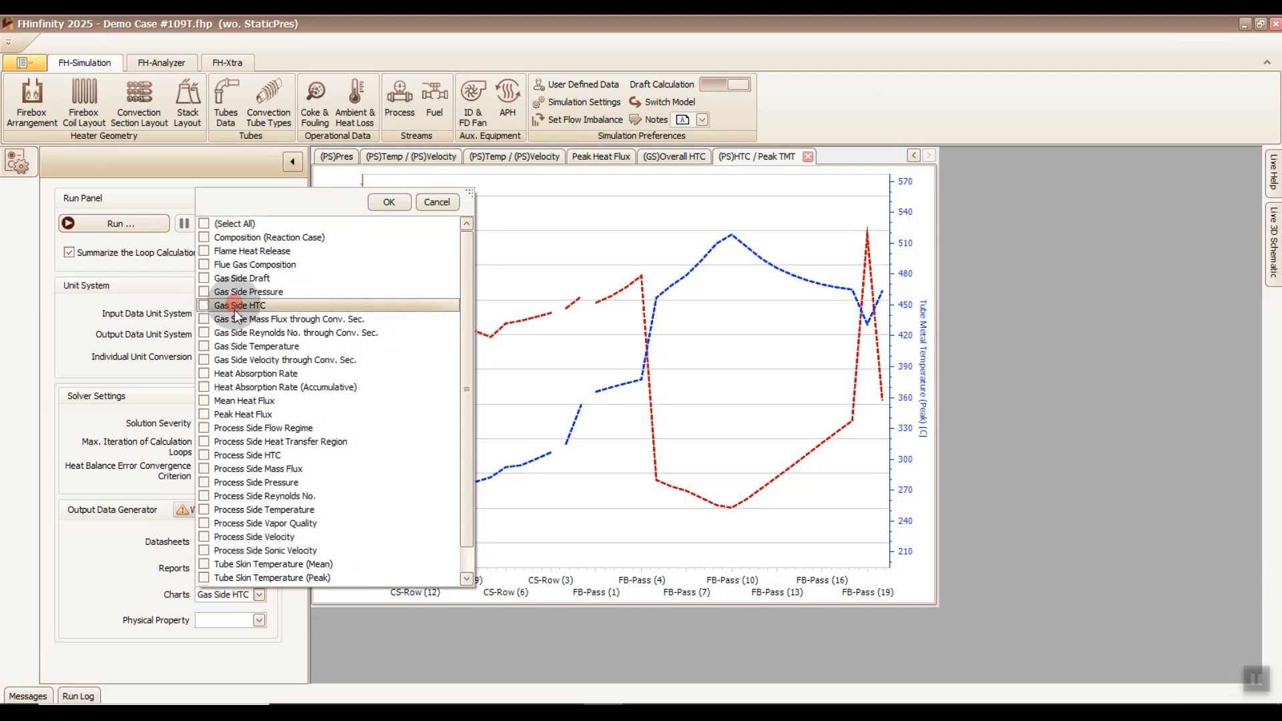
click(257, 441)
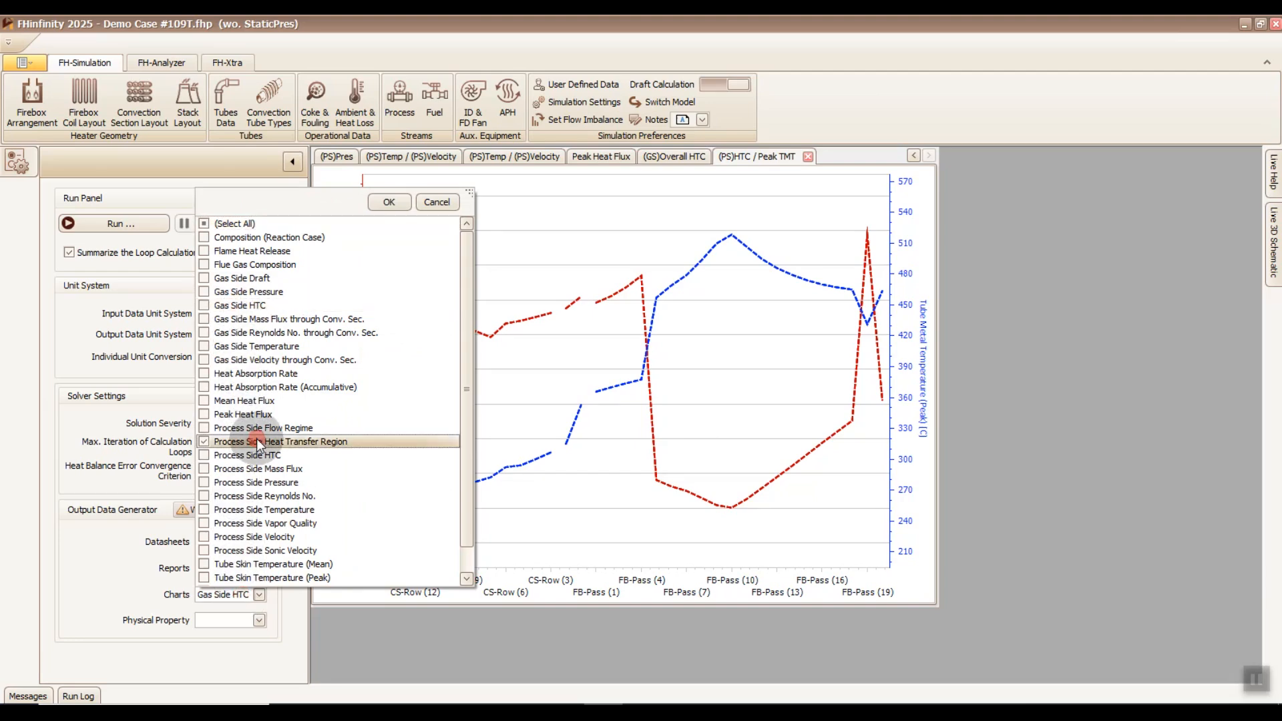
click(388, 202)
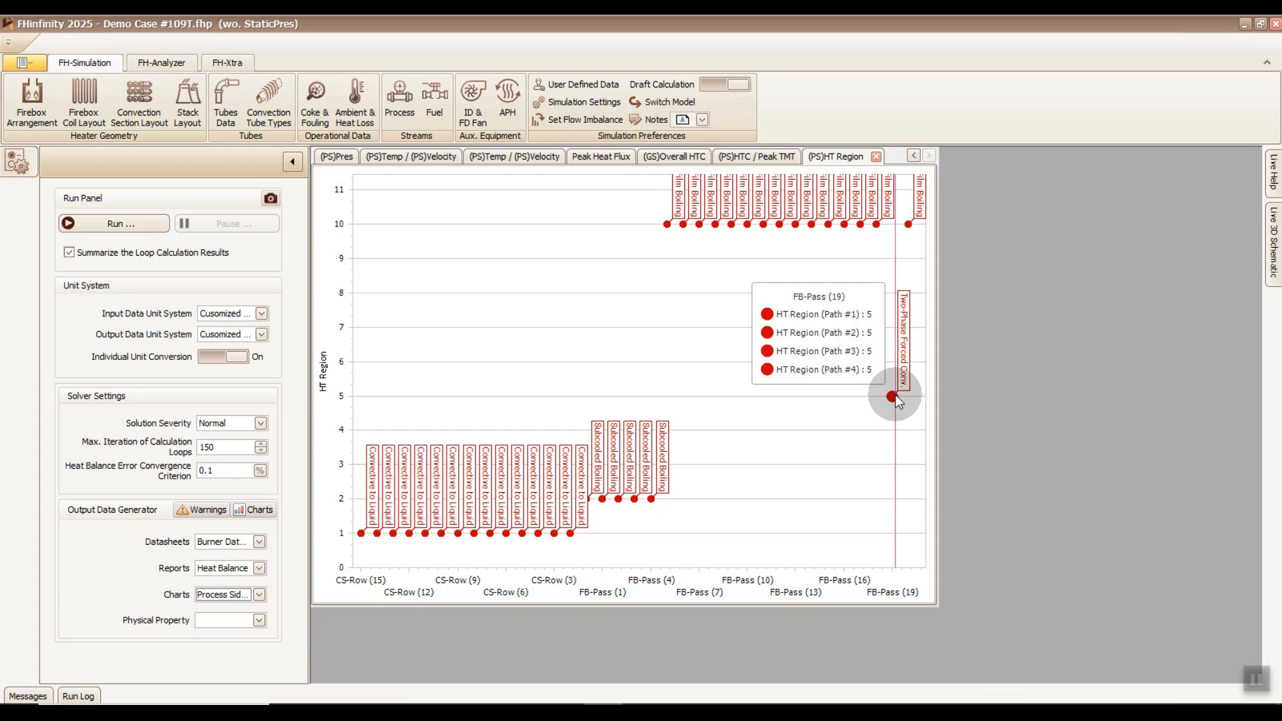
- Replace the current model by activating another available model
click(30, 64)
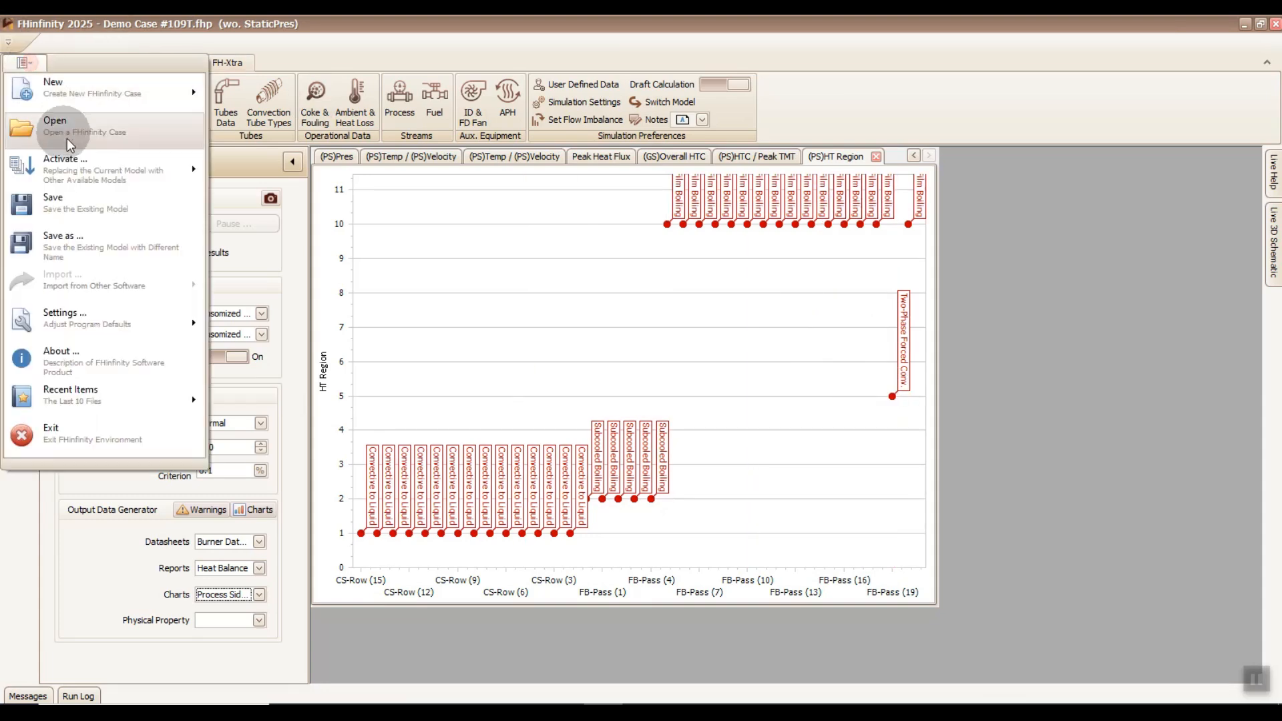
click(73, 162)
click(275, 212)
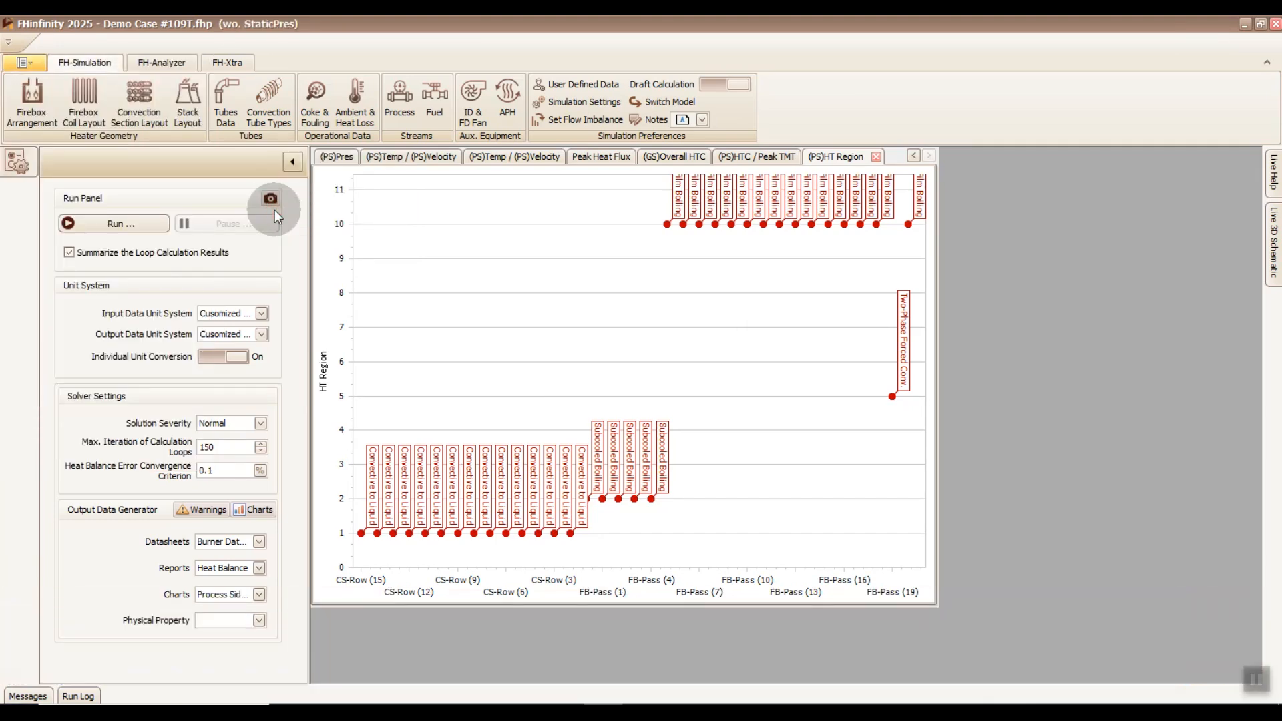
- Chart Process Side HTC with peak tube metal temperature for the activated model, and compare it with the earlier HTC / Peak TMT chart
click(259, 595)
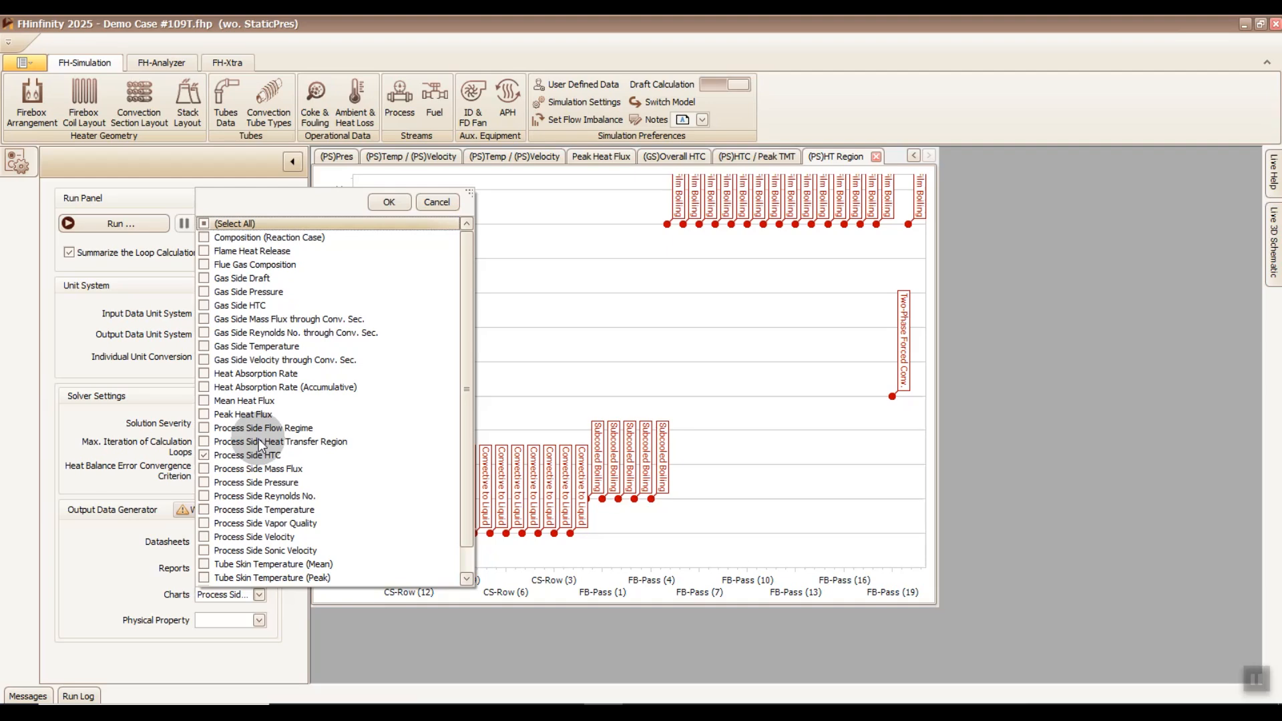
scroll(263, 447, down, 1)
click(386, 200)
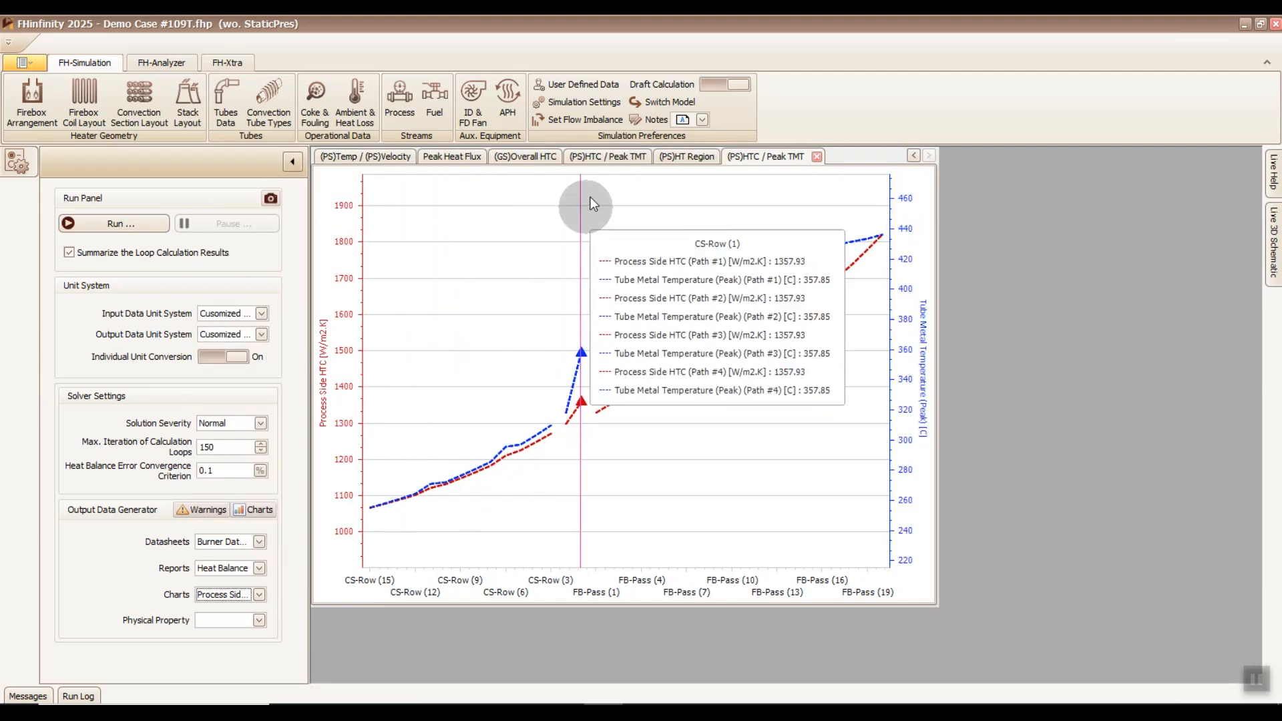
click(605, 154)
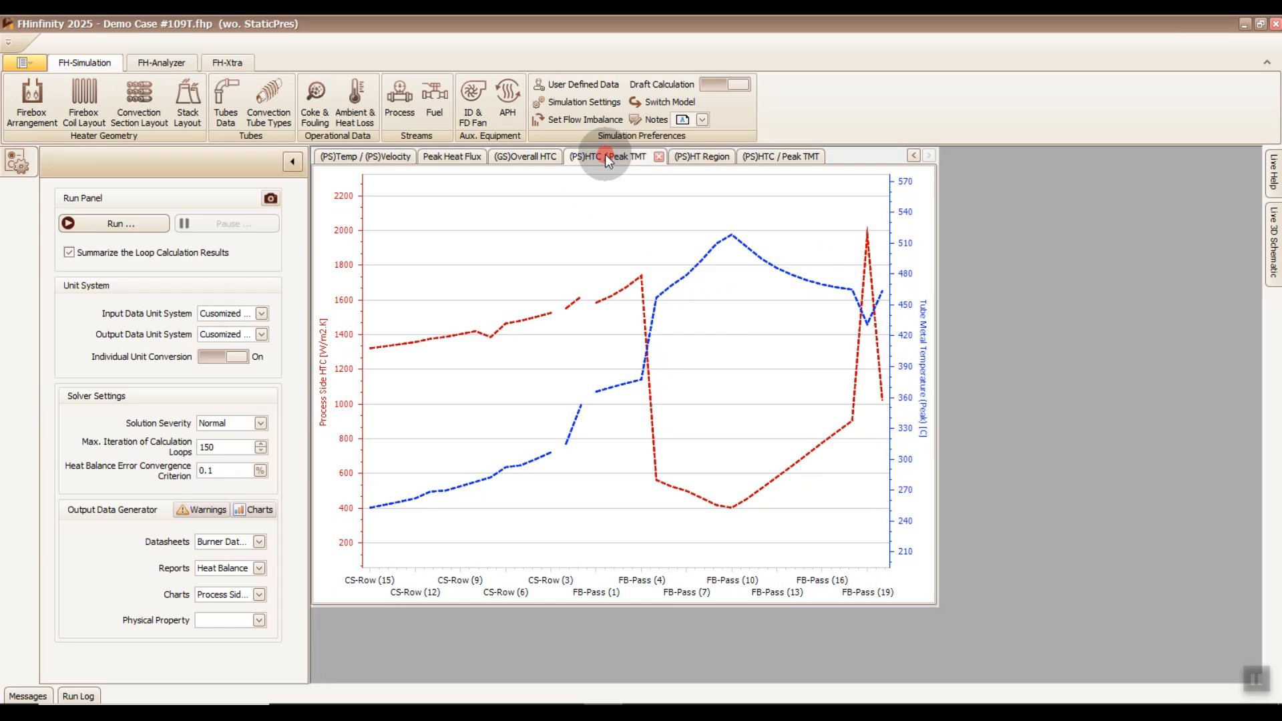
click(752, 158)
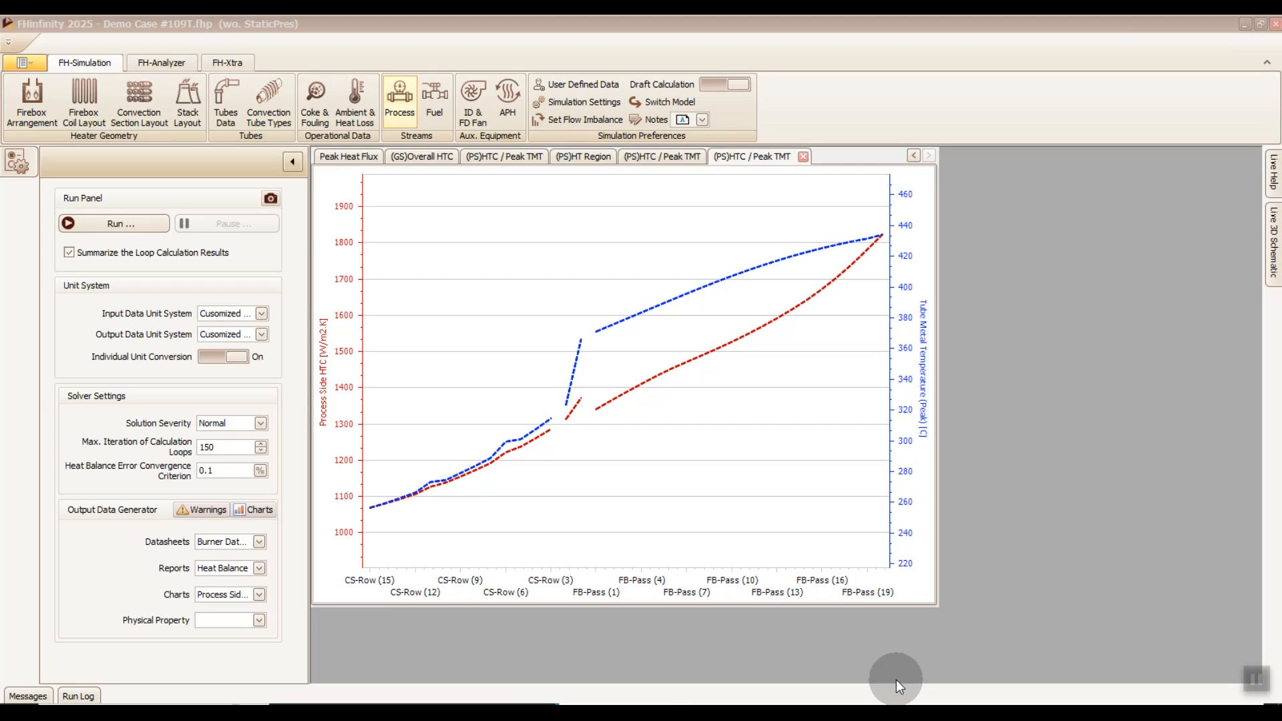
- Check the Firebox Temperature Increment in the radiation simulation settings, leaving them without changes
click(604, 107)
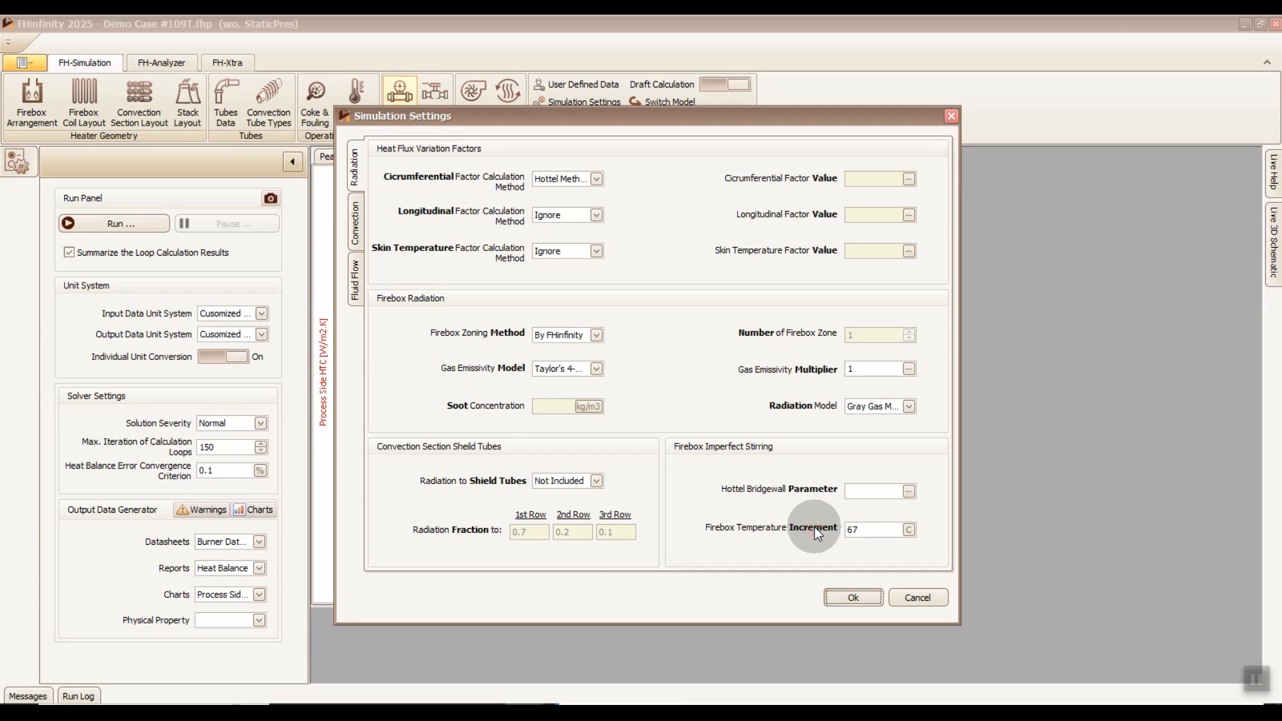
click(867, 532)
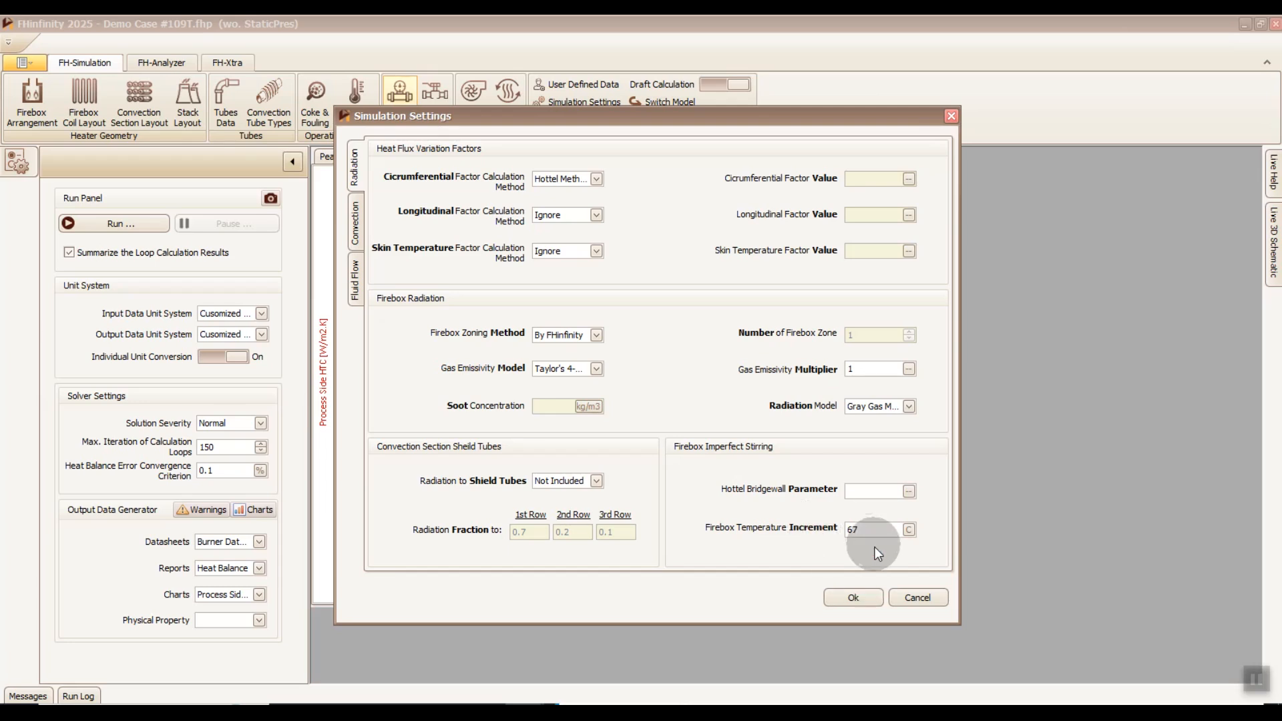
click(916, 598)
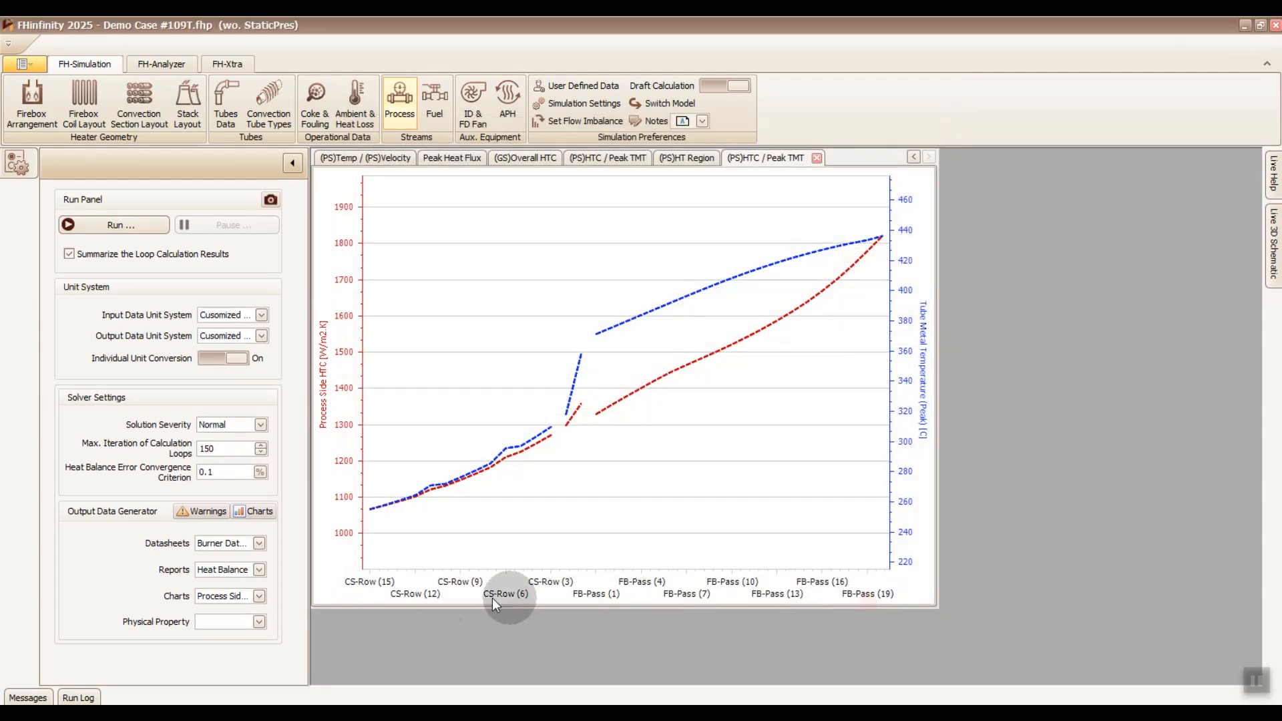
- Generate the Heat Balance report, review its firebox and convection section balances, and close the preview
click(257, 573)
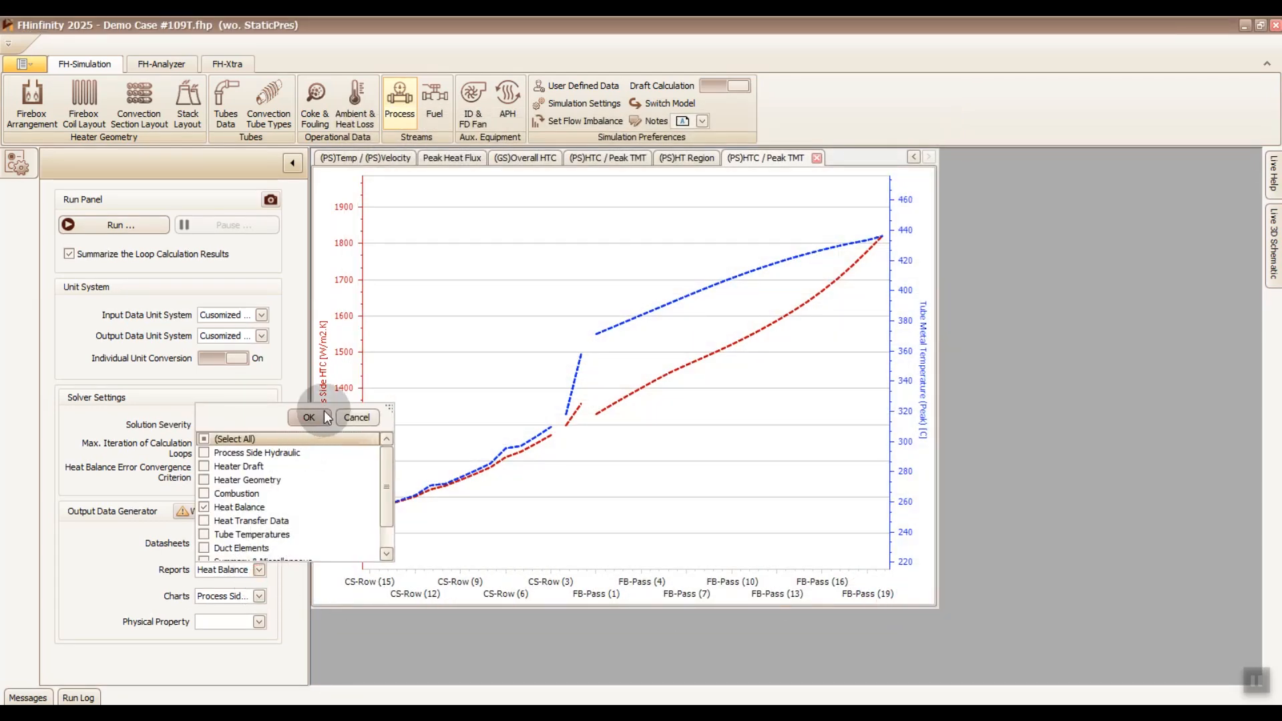
click(309, 417)
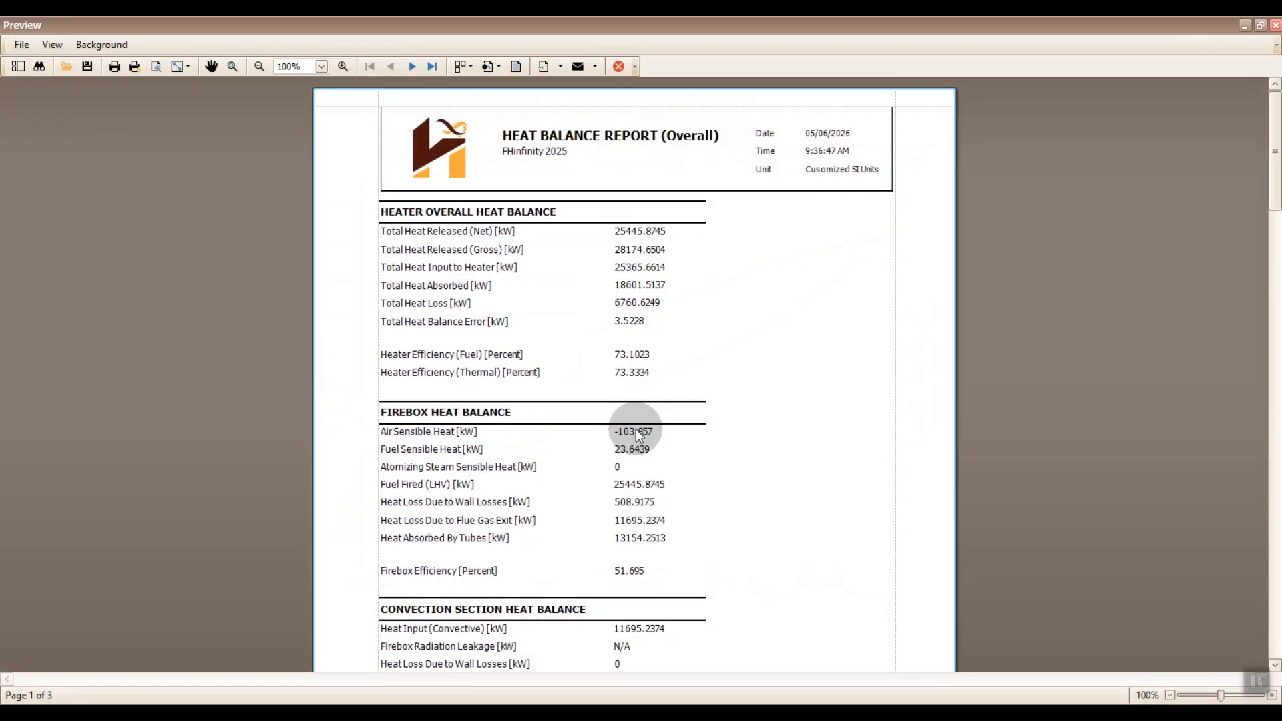
scroll(643, 451, down, 3)
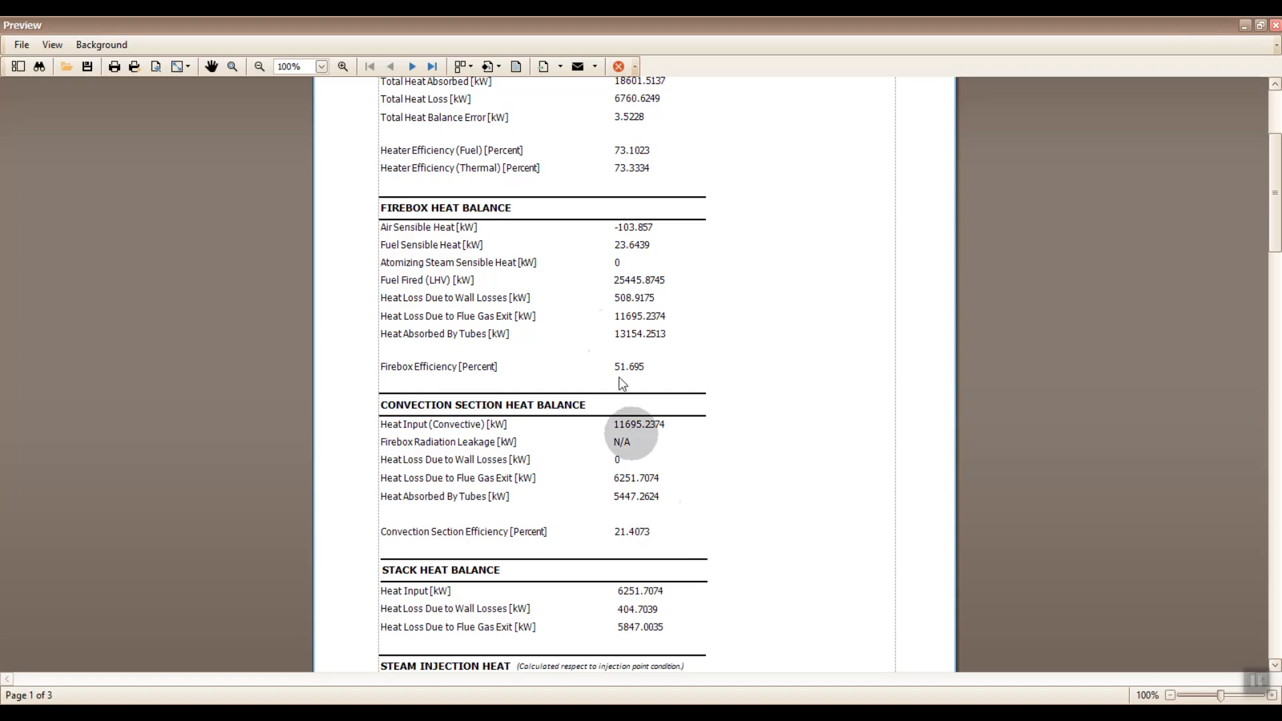
click(619, 67)
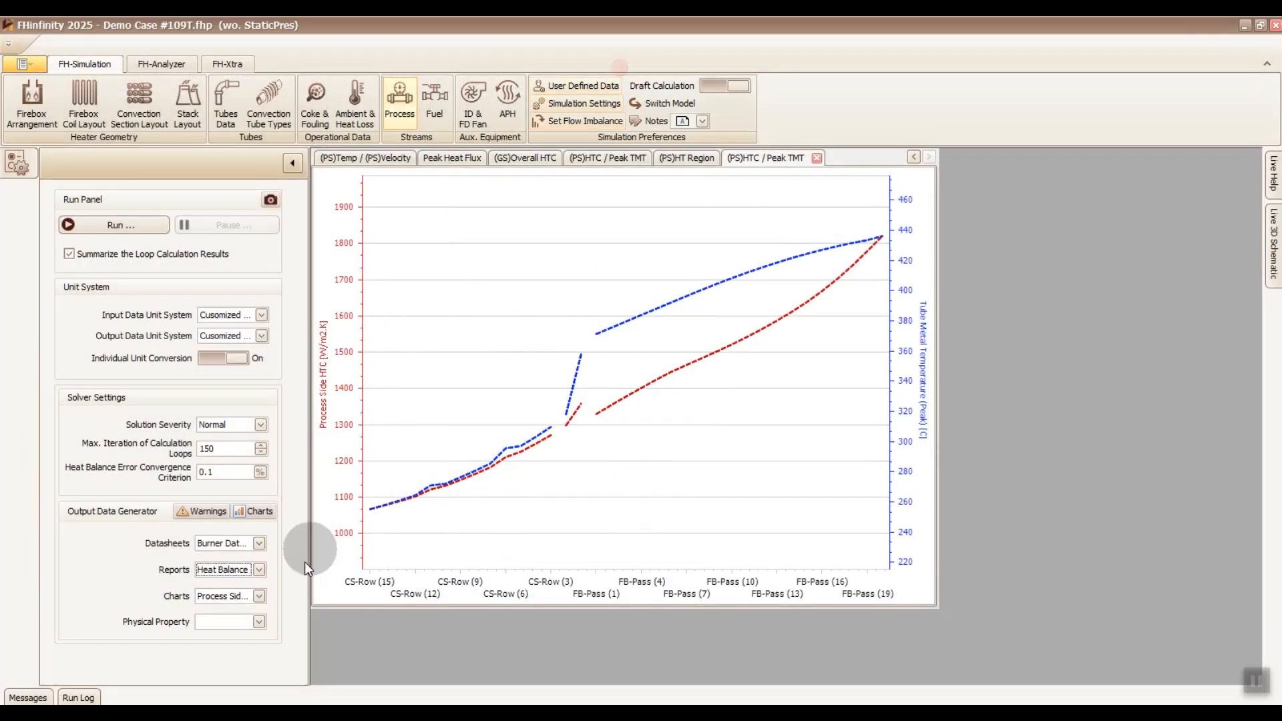
- Generate the Combustion report, check the flue gas temperatures at the bridgewall and firebox, and close the preview
click(243, 566)
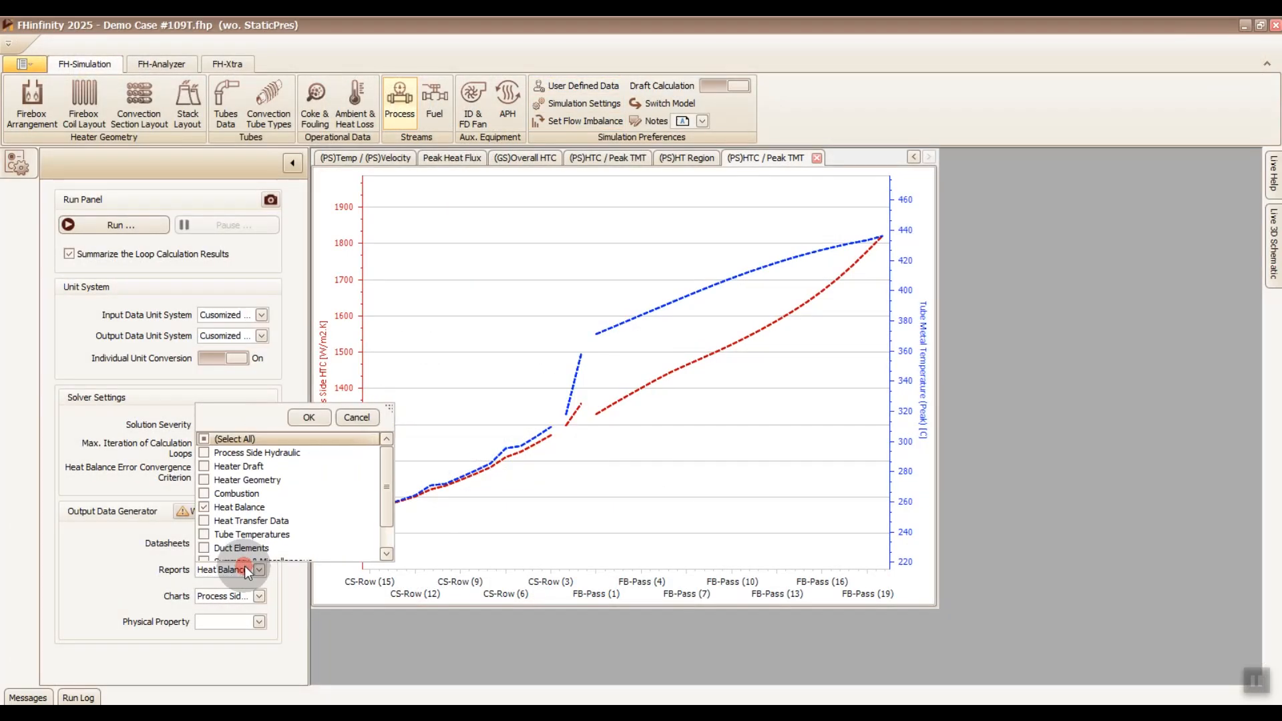
click(235, 494)
click(309, 417)
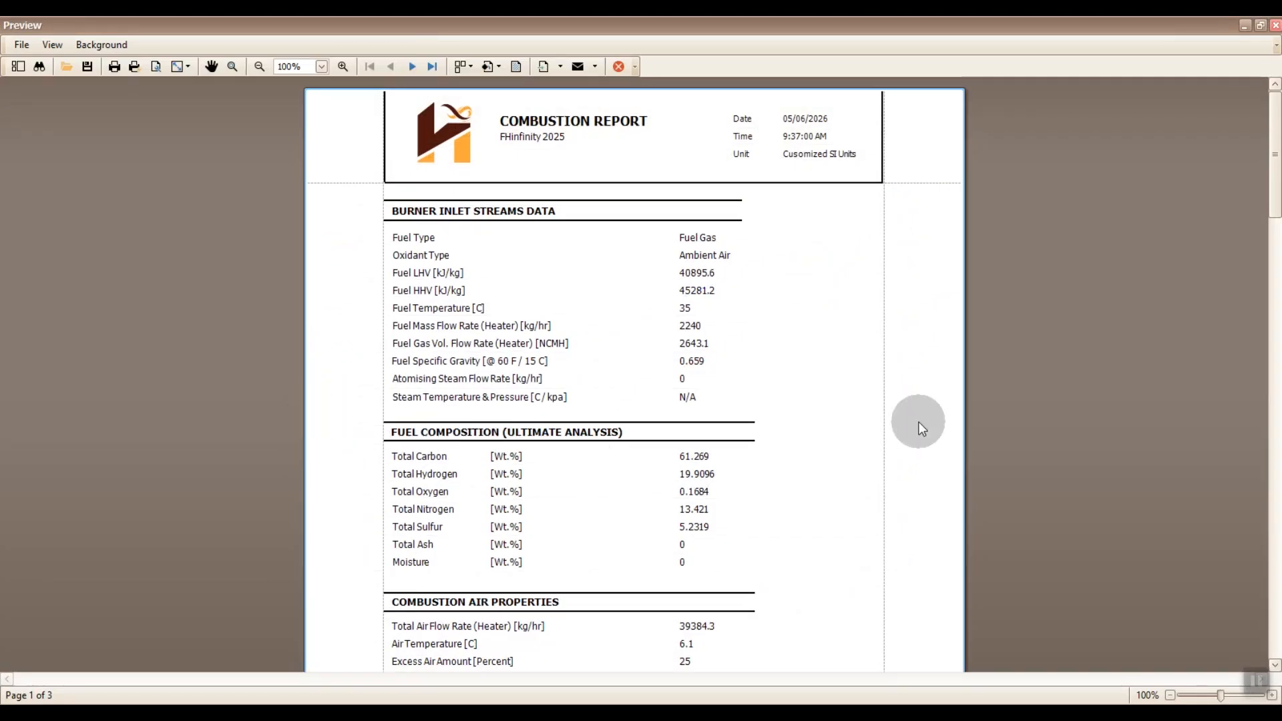
scroll(918, 422, down, 5)
scroll(920, 423, down, 12)
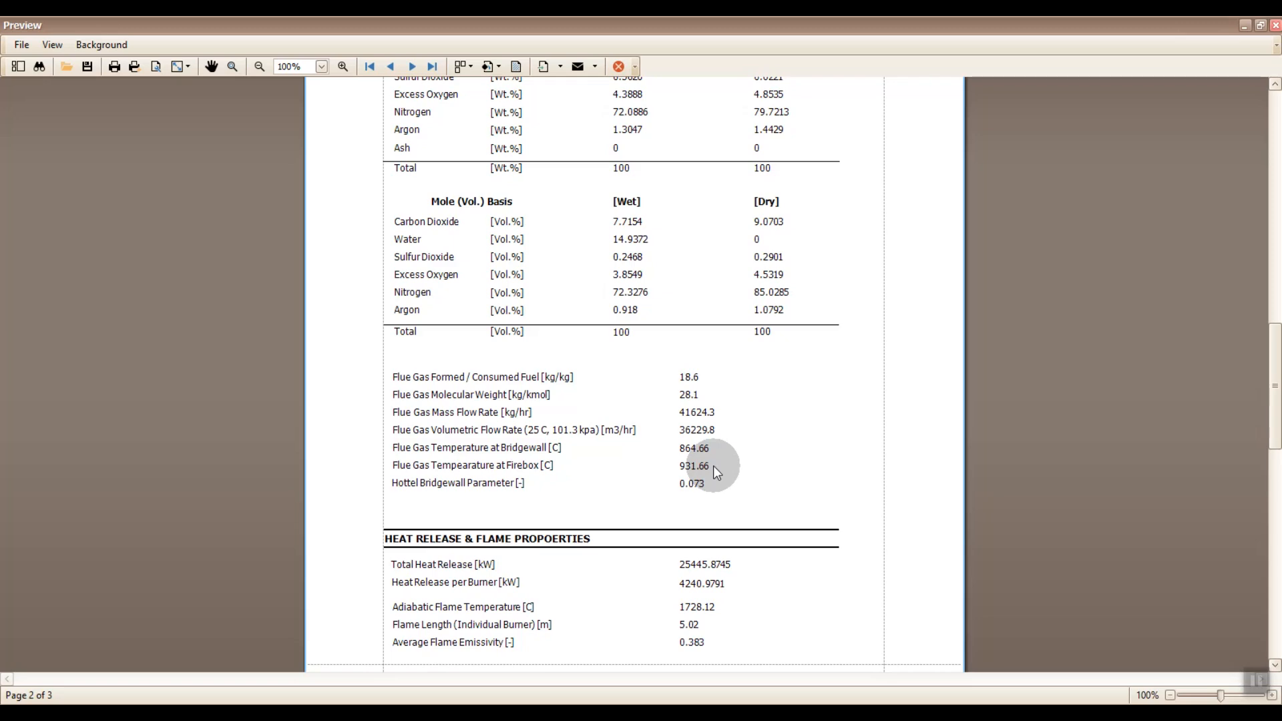
click(619, 68)
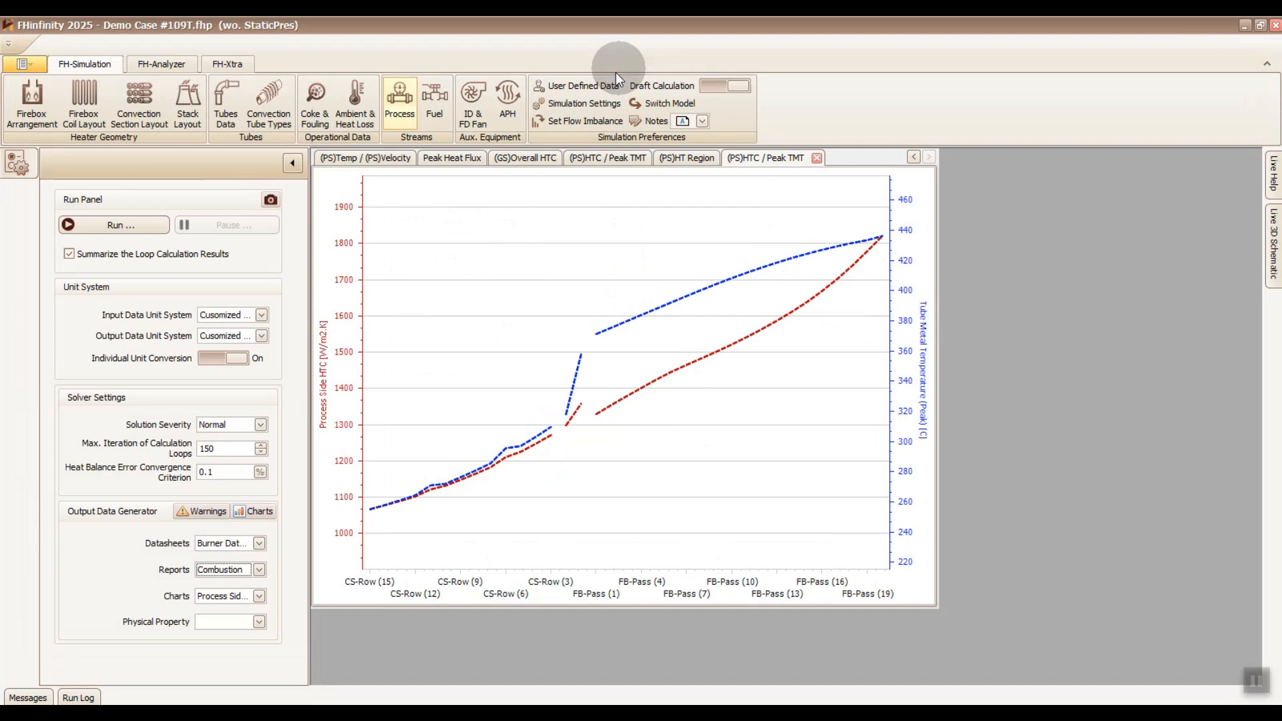
- Set the Firebox Temperature Increment to 28 C in the radiation simulation settings
click(592, 103)
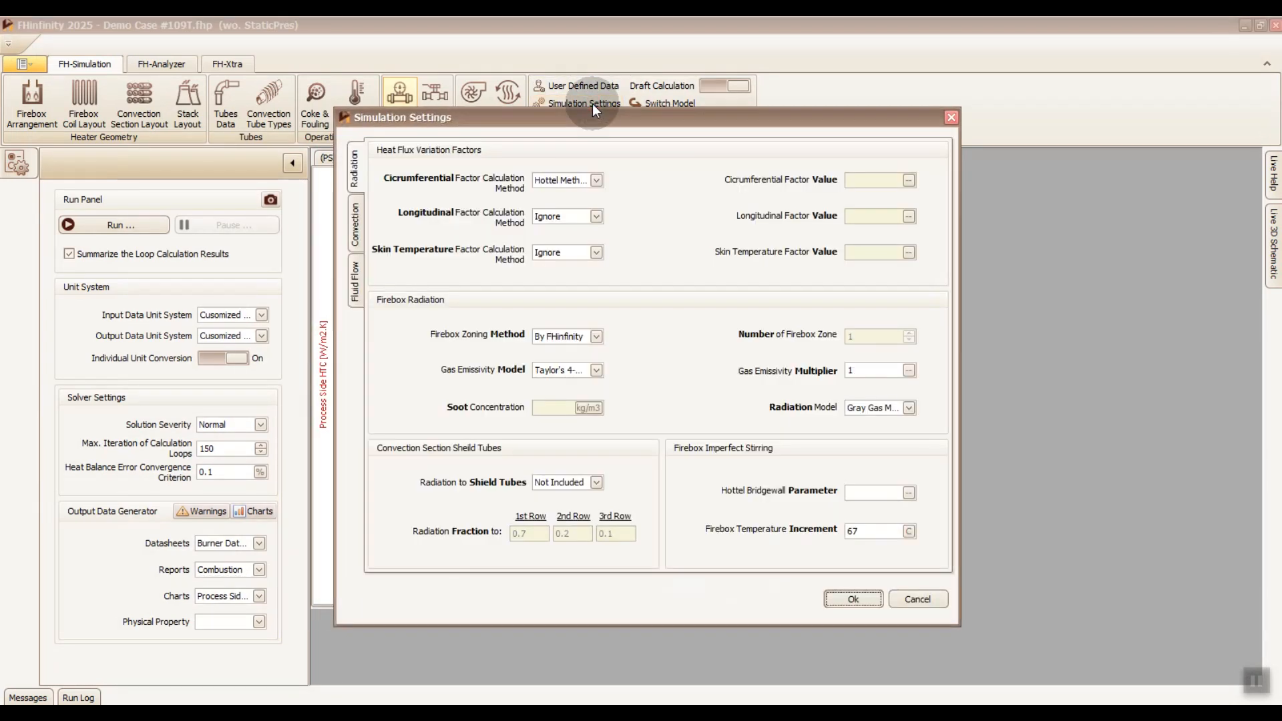
click(853, 532)
text(2867)
key(BackSpace)
key(BackSpace)
click(853, 598)
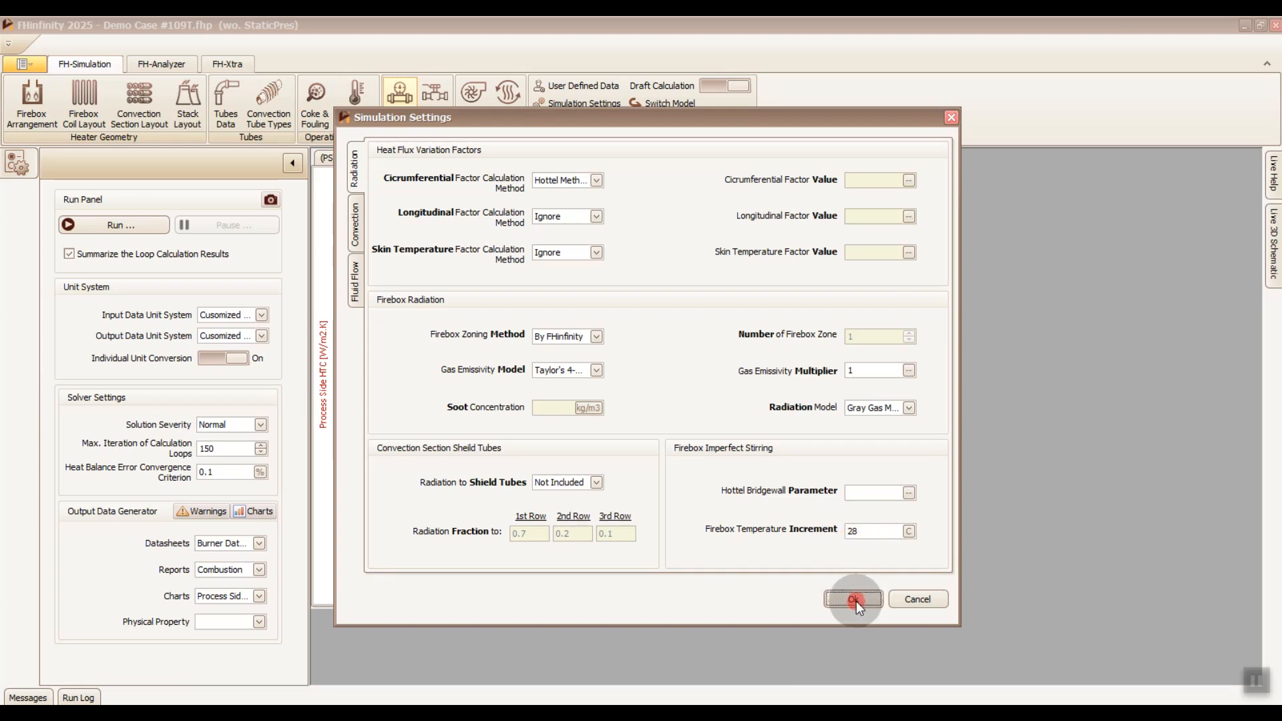
- Turn on the temperature controller for the Preheated Feed process stream and run the simulation
click(402, 124)
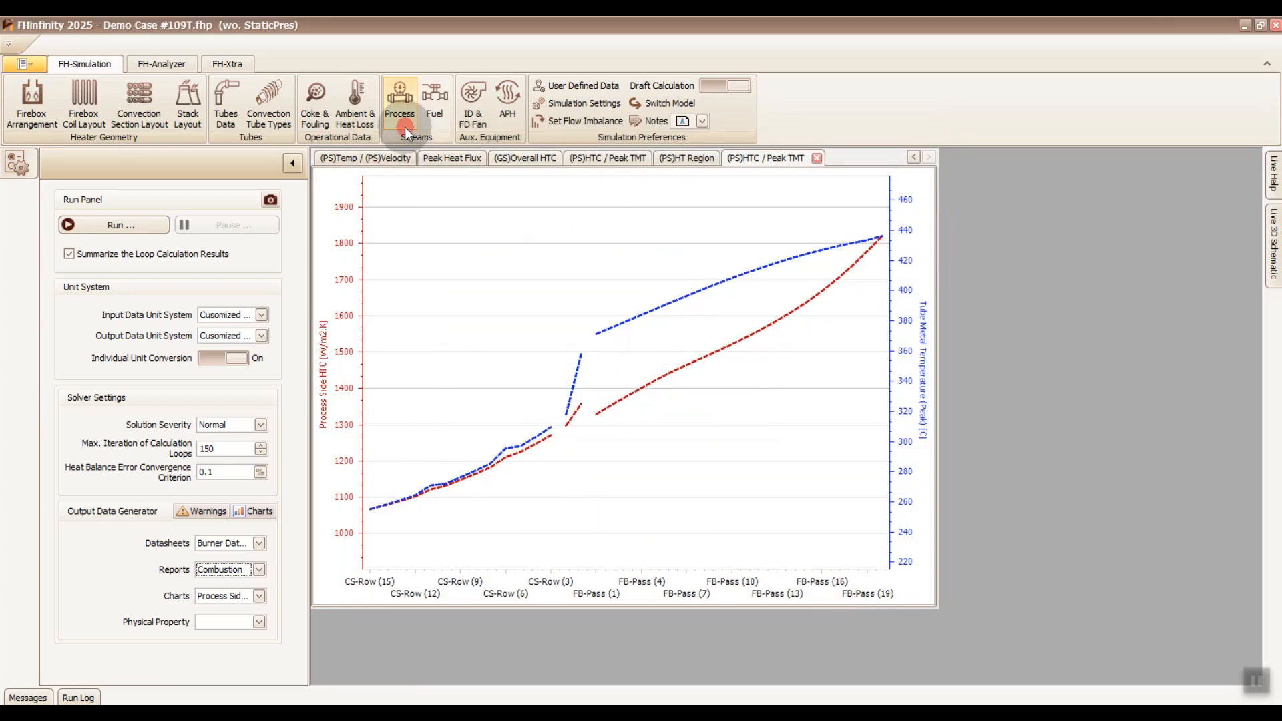
click(864, 495)
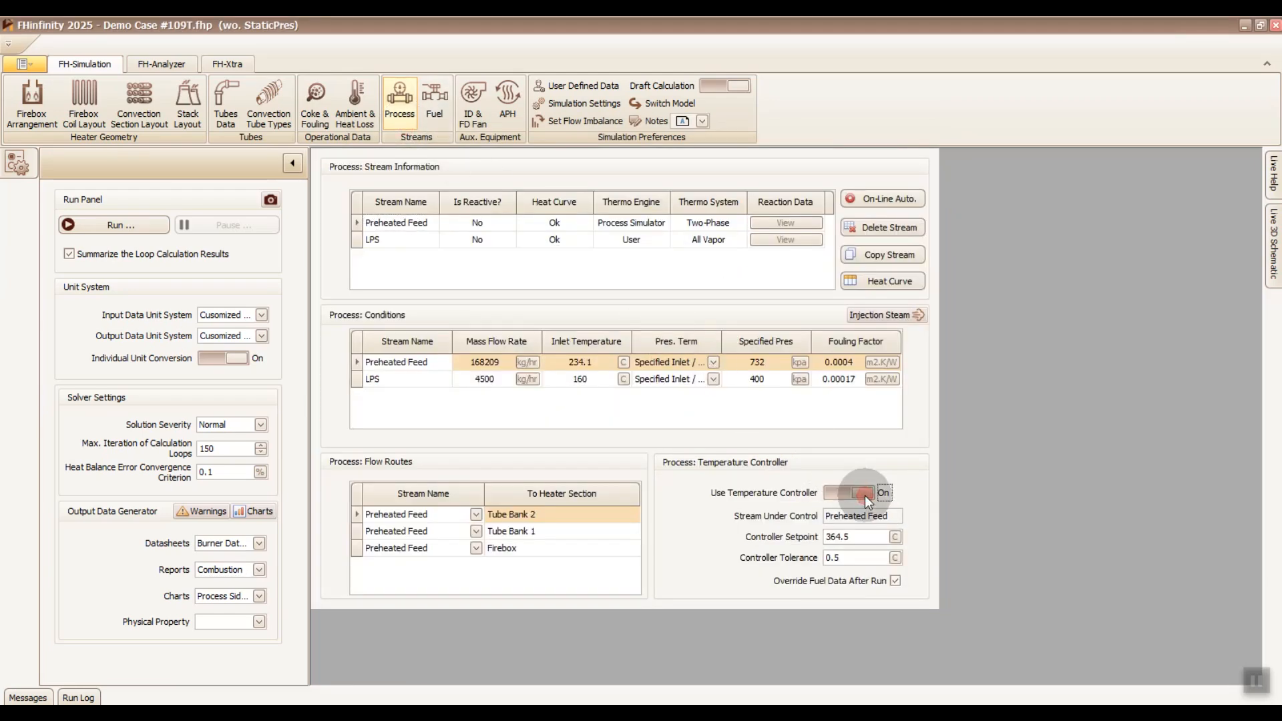
click(138, 231)
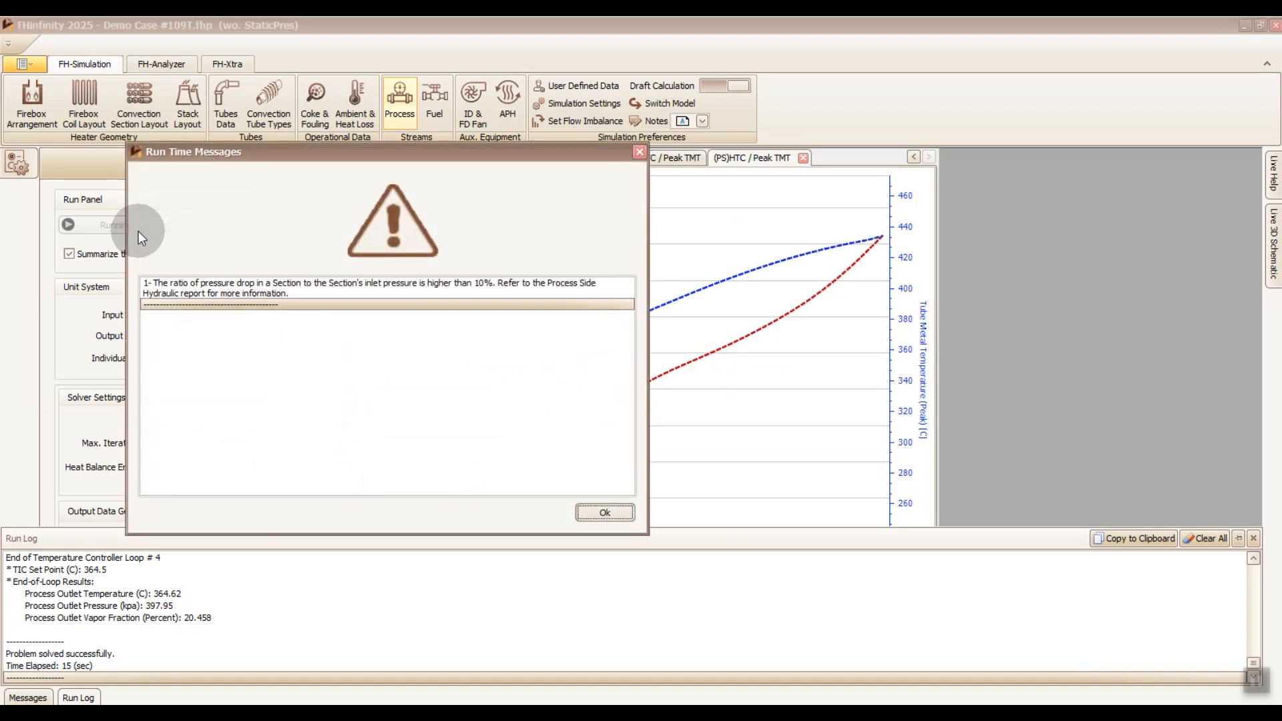
key(Return)
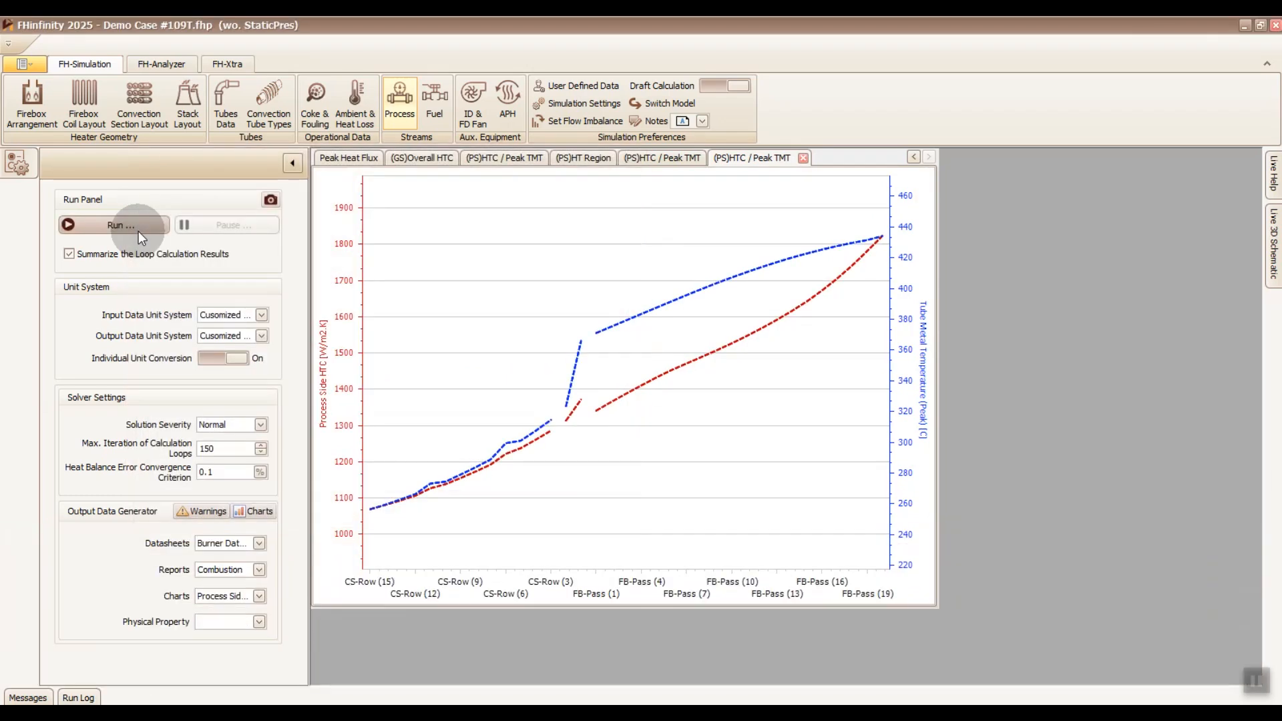
- Generate the Combustion report for the new run, review the bridgewall and firebox flue gas temperatures, and close the preview
click(211, 566)
click(306, 419)
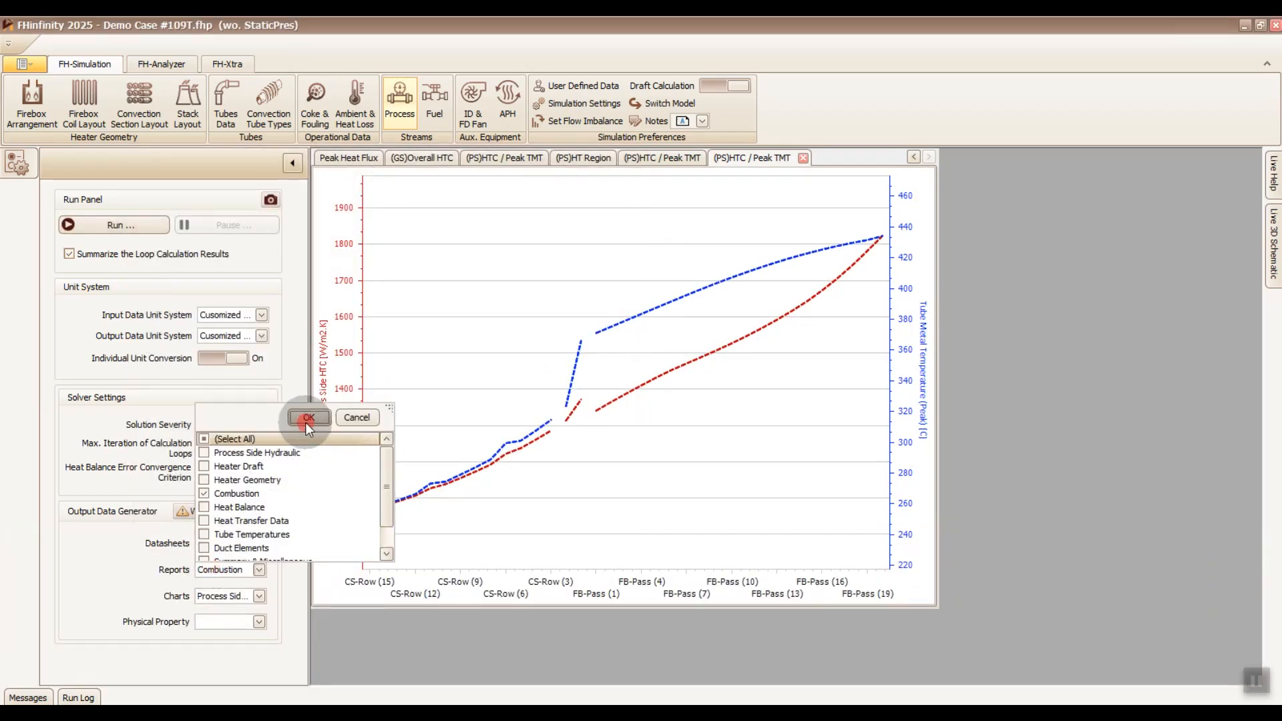
scroll(557, 507, down, 15)
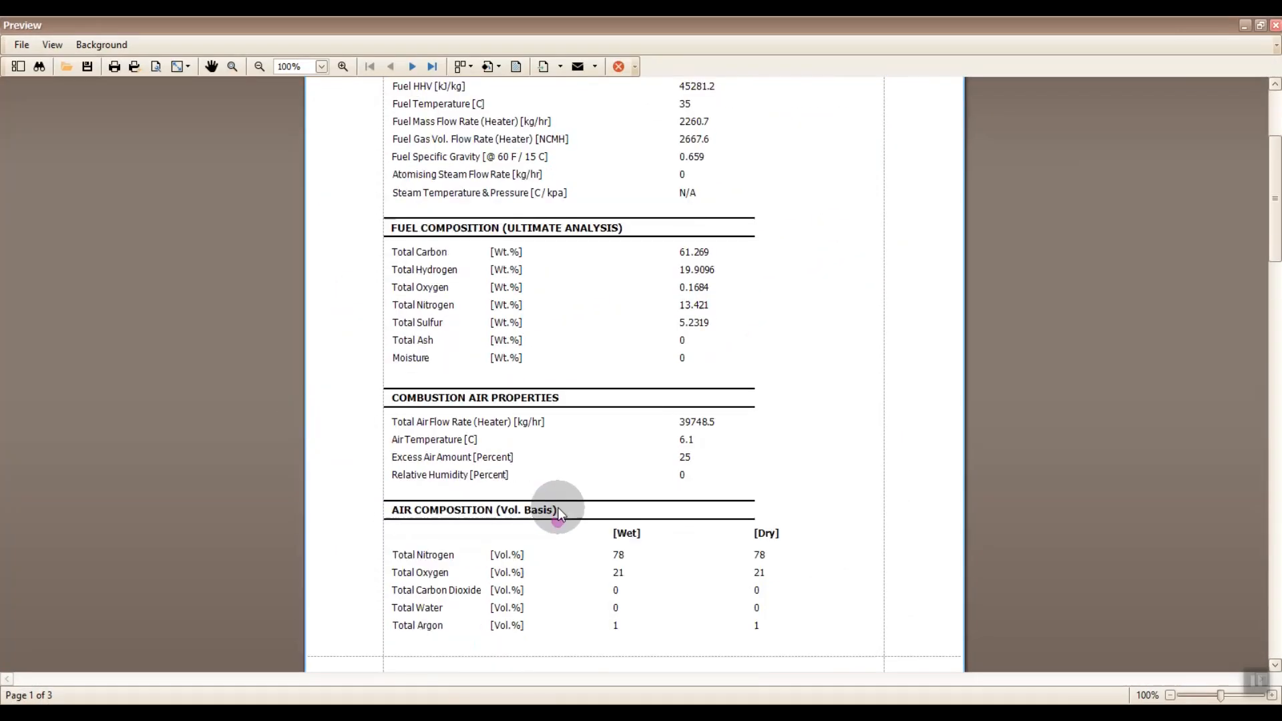
scroll(558, 507, down, 5)
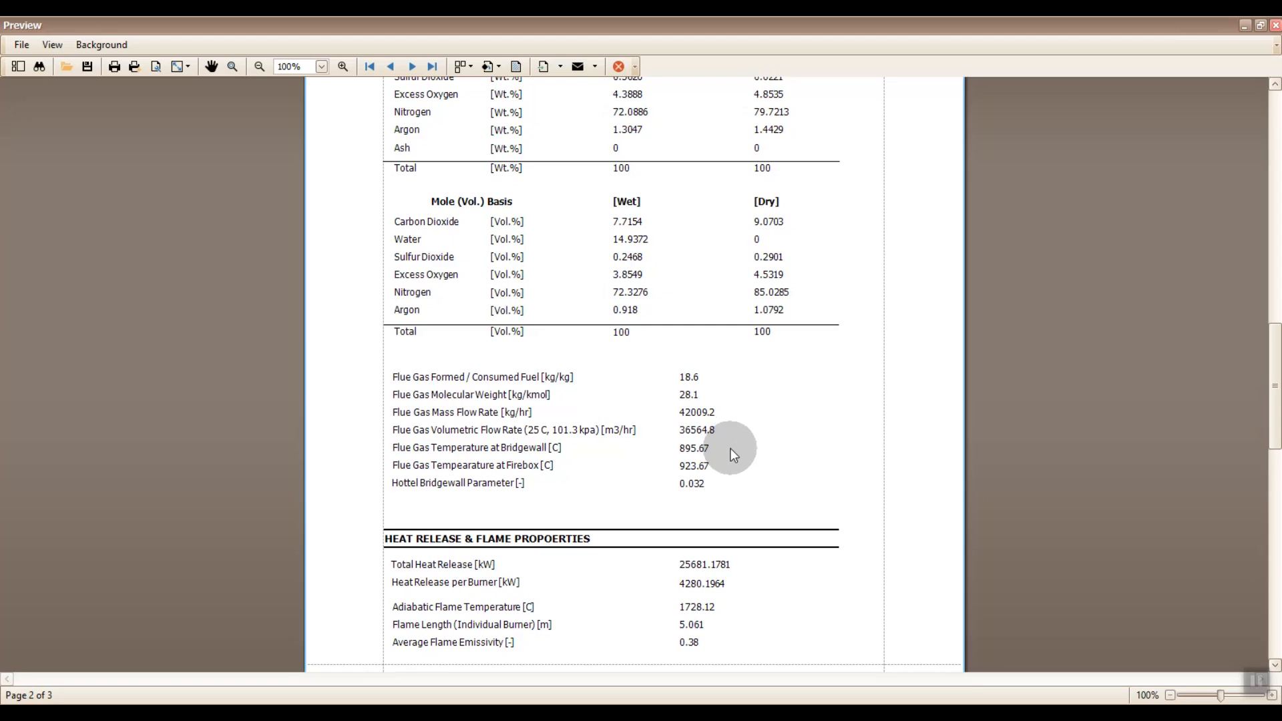
click(618, 66)
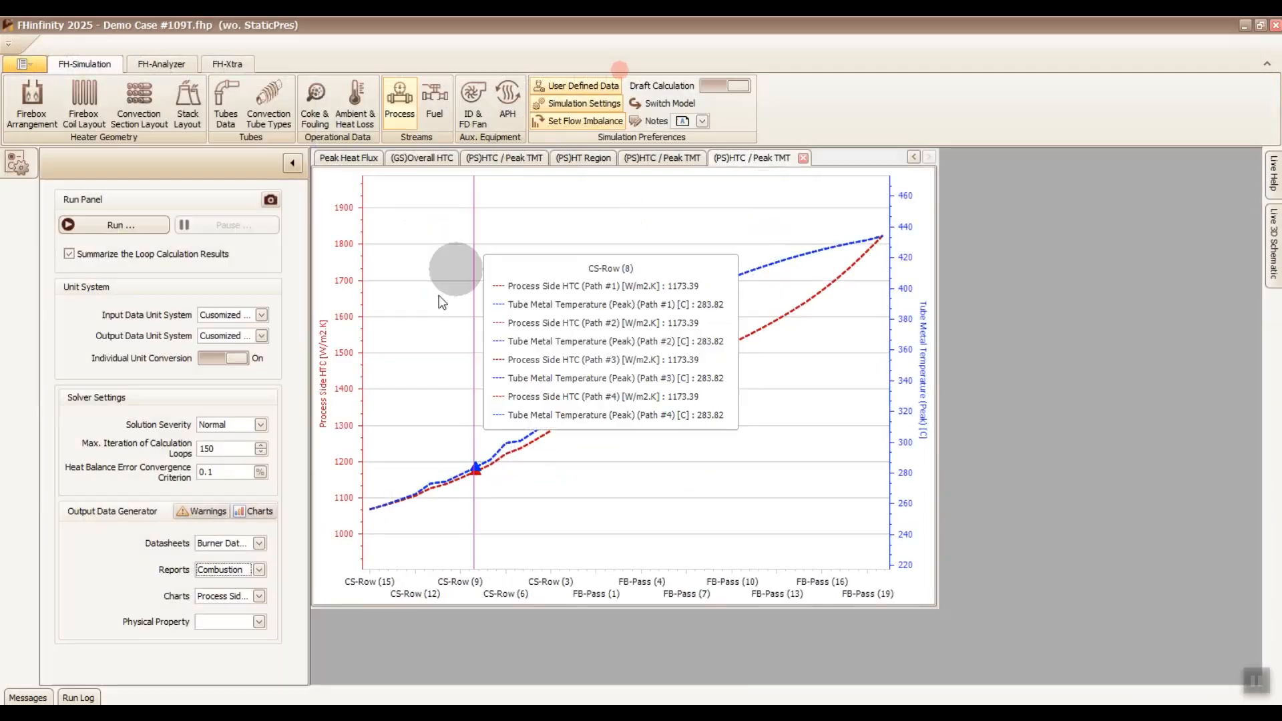
- Generate the Heat Balance report, review the firebox, convection section and stack heat balances, and close the preview
click(250, 571)
click(231, 502)
click(299, 414)
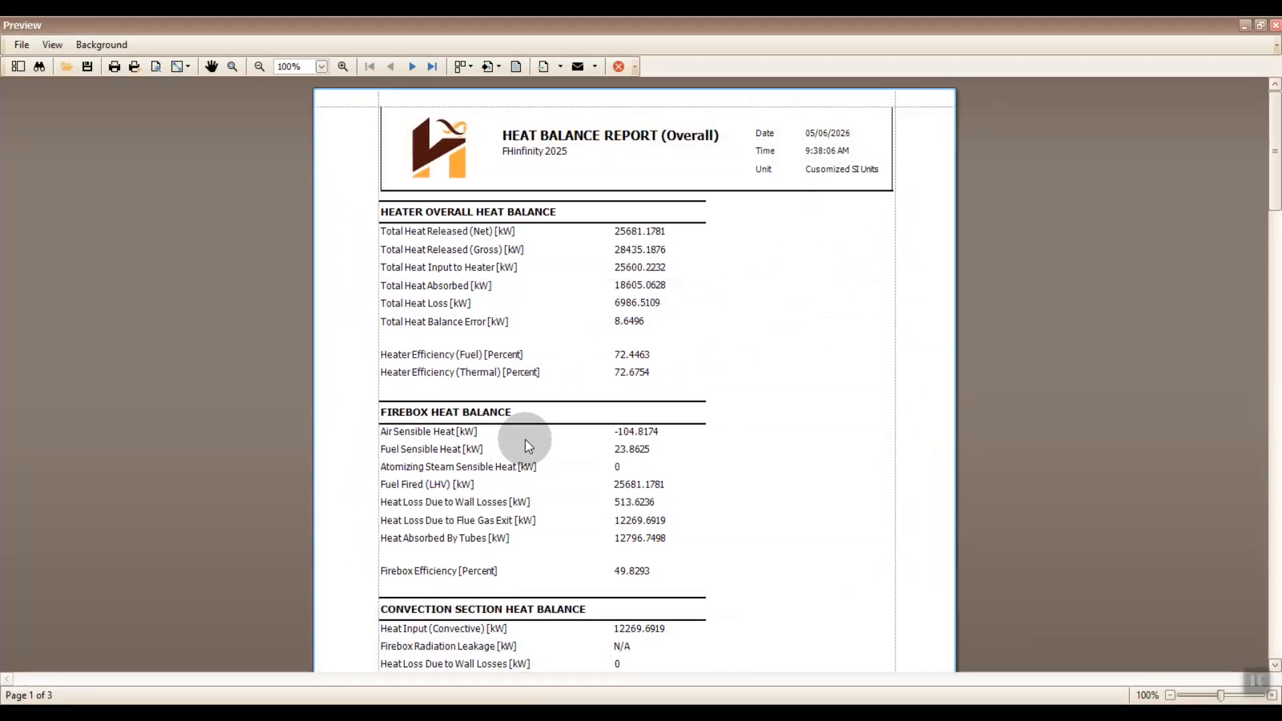
scroll(525, 439, down, 3)
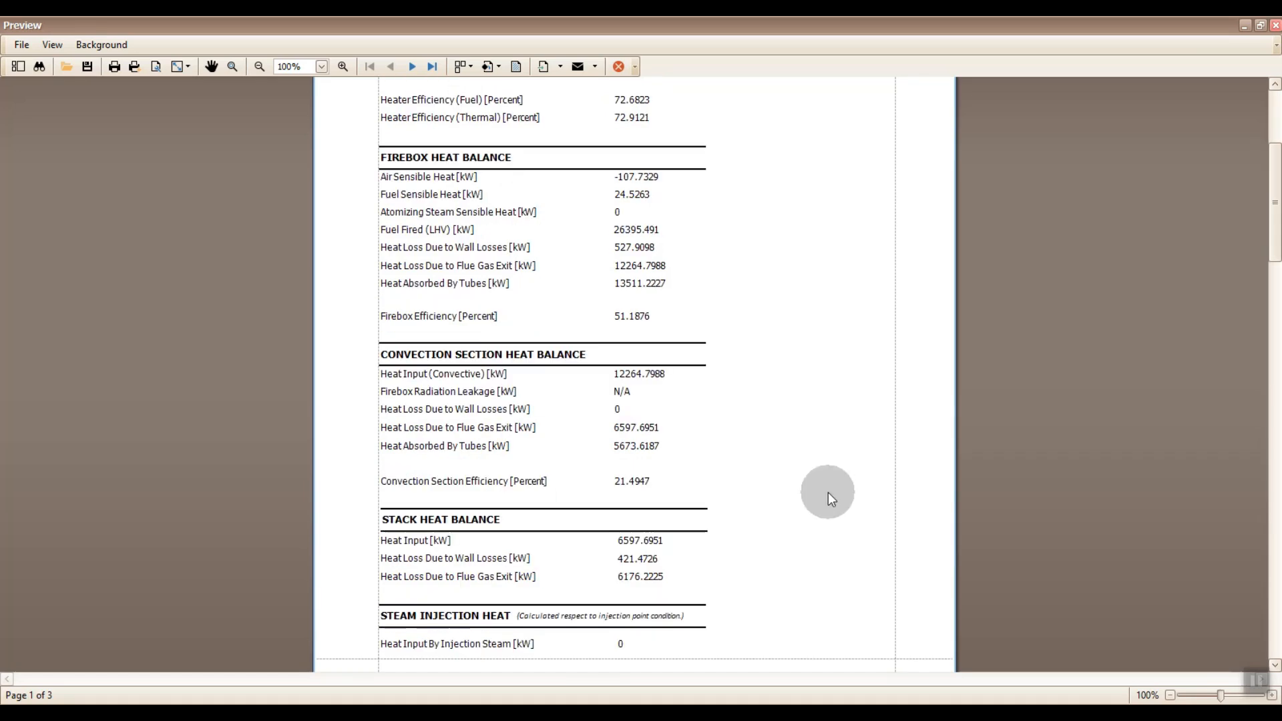
click(616, 67)
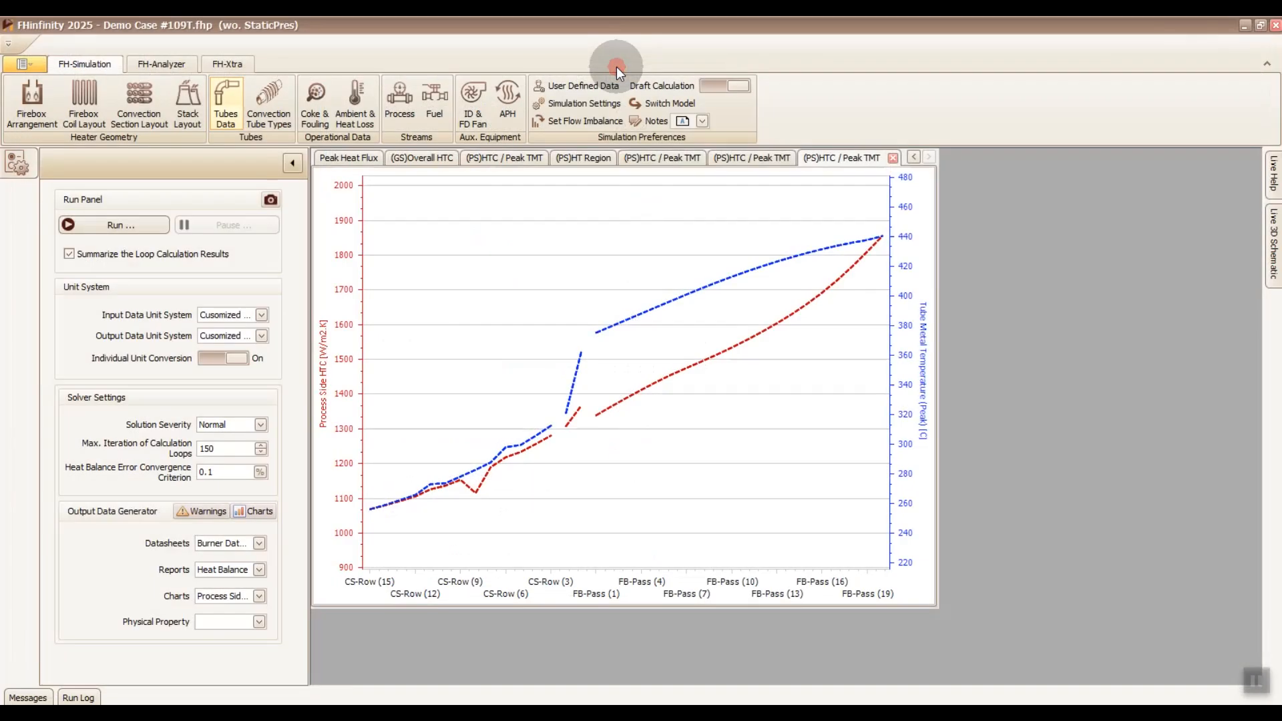
- Review the transfer line sections in the tubes data, including the available component types and the tube outside diameters
click(232, 115)
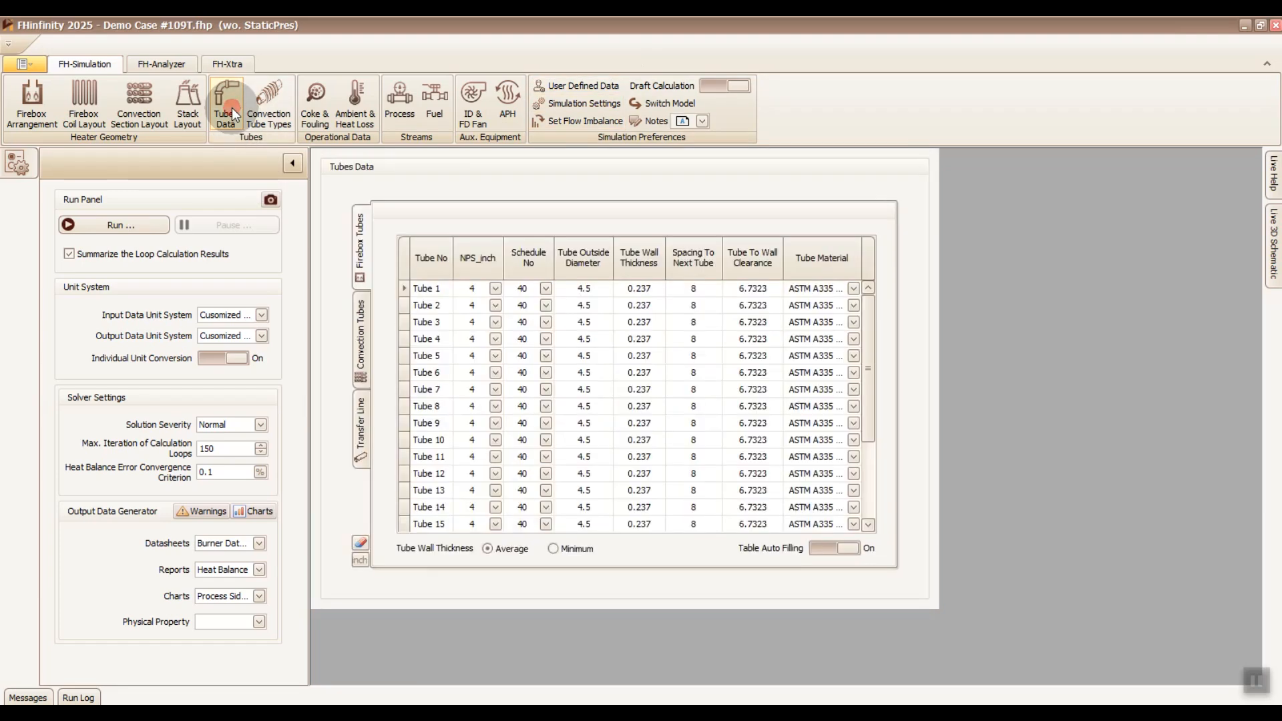
click(360, 433)
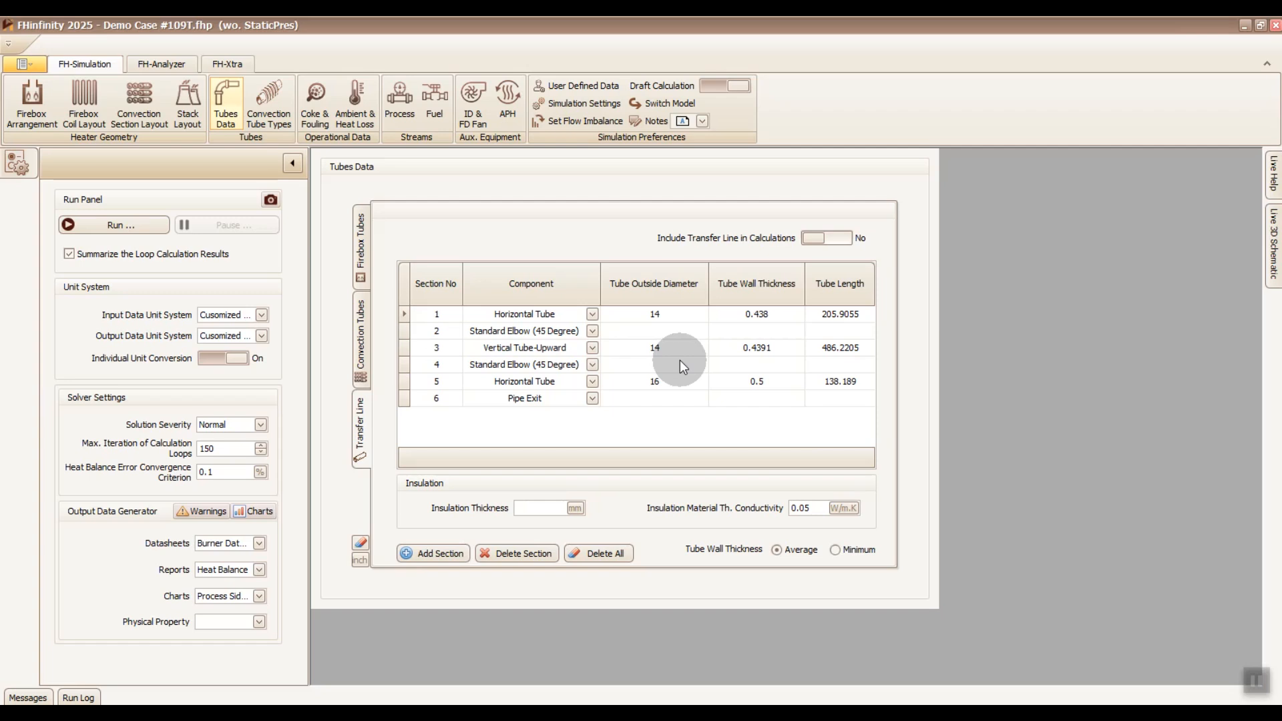
click(439, 327)
click(444, 364)
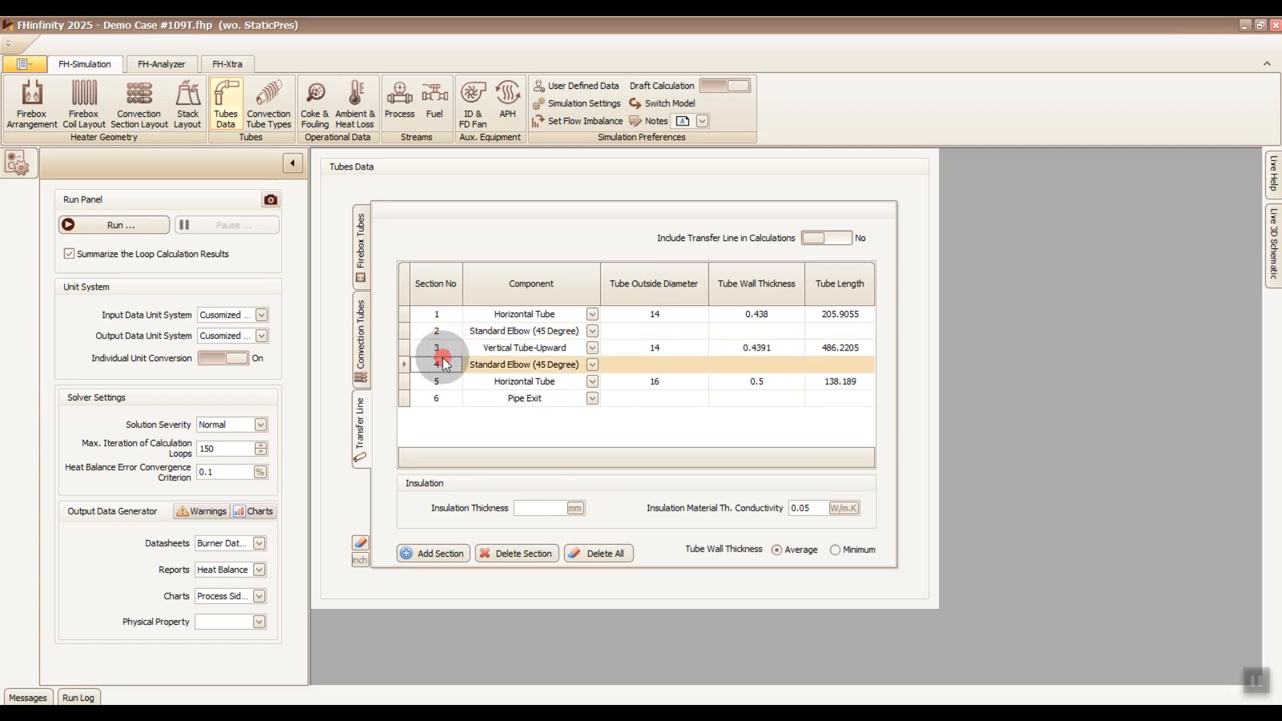
click(589, 315)
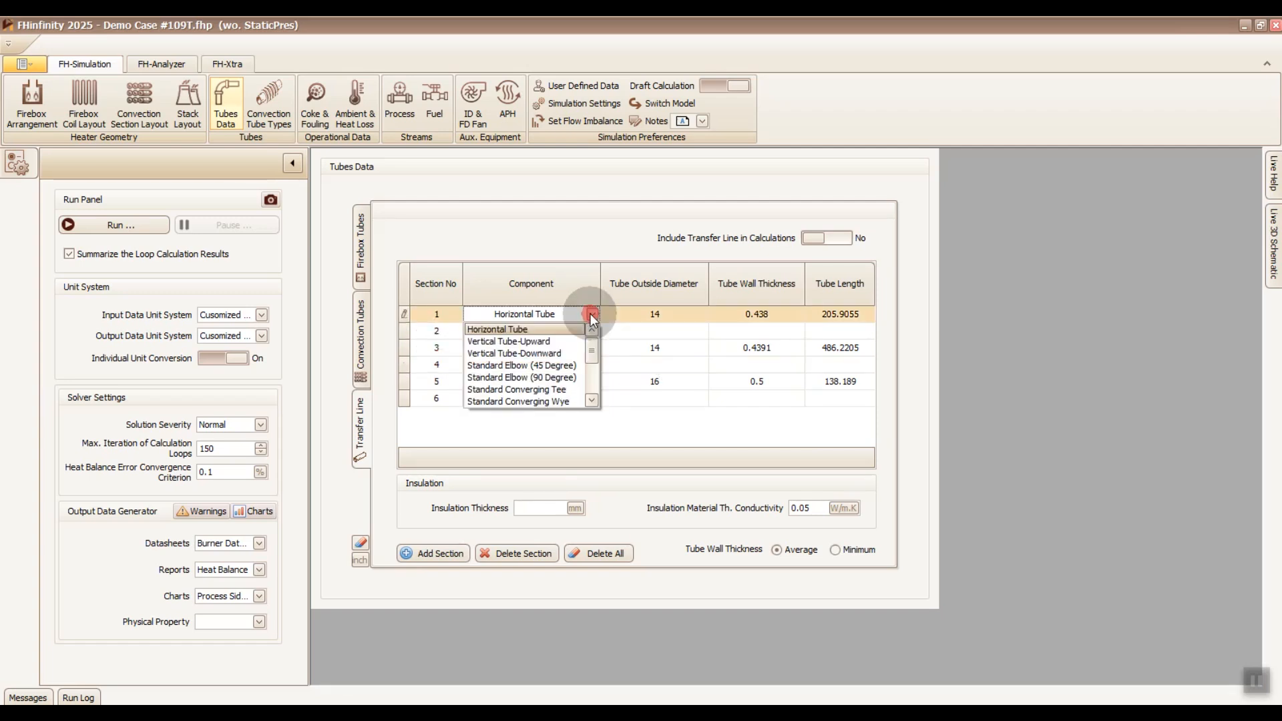
mouse_move(592, 334)
mouse_down()
mouse_move(592, 378)
mouse_move(592, 337)
mouse_up()
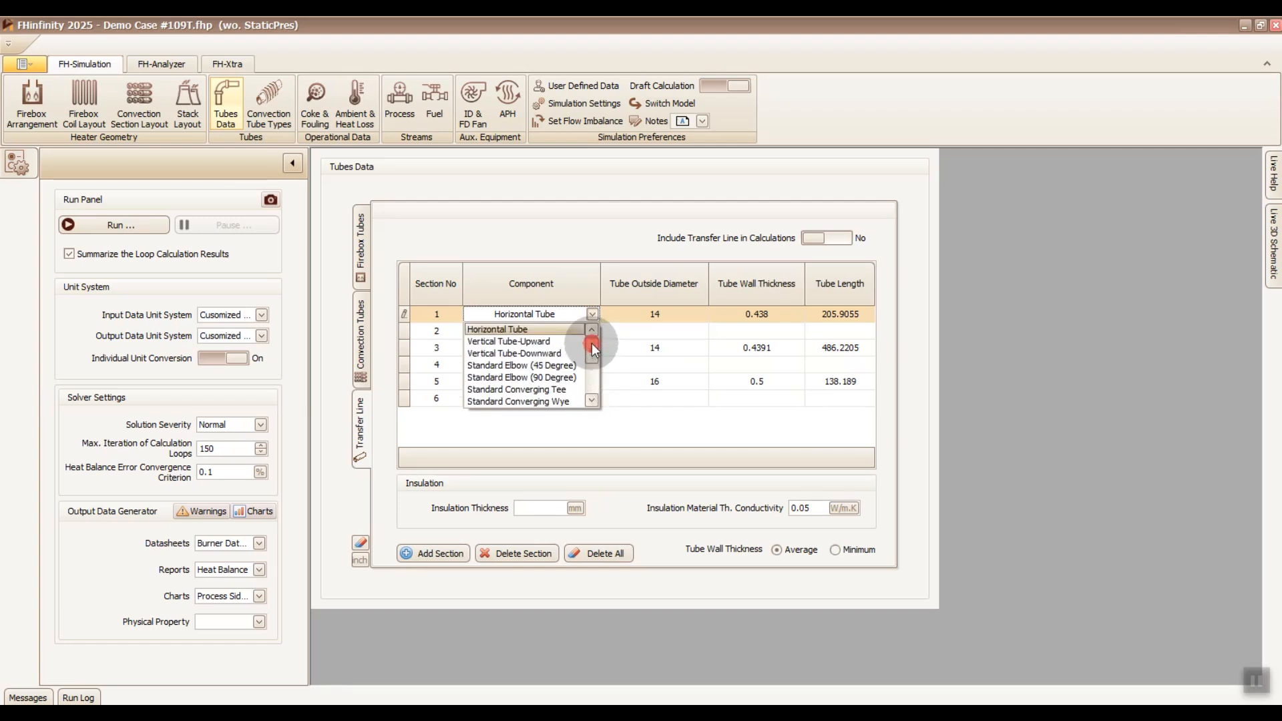
click(622, 344)
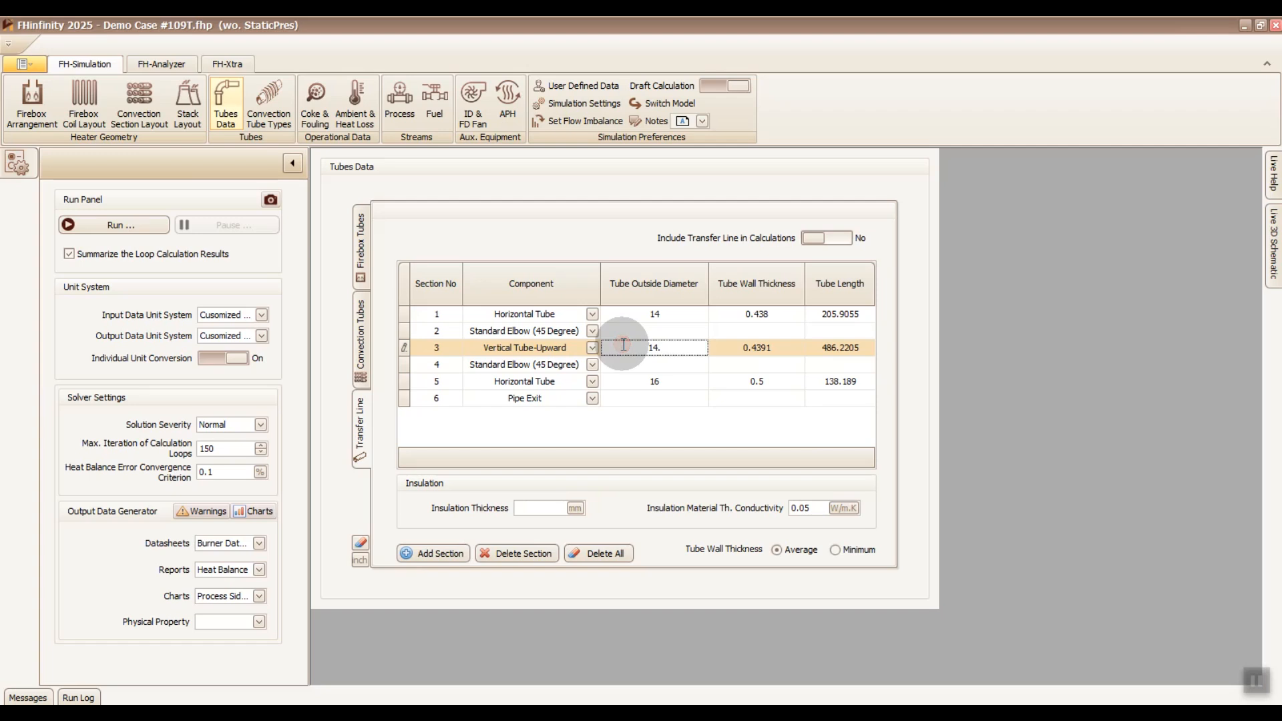
- Include the transfer line in the calculations and run the simulation, dismissing the run time messages
click(846, 237)
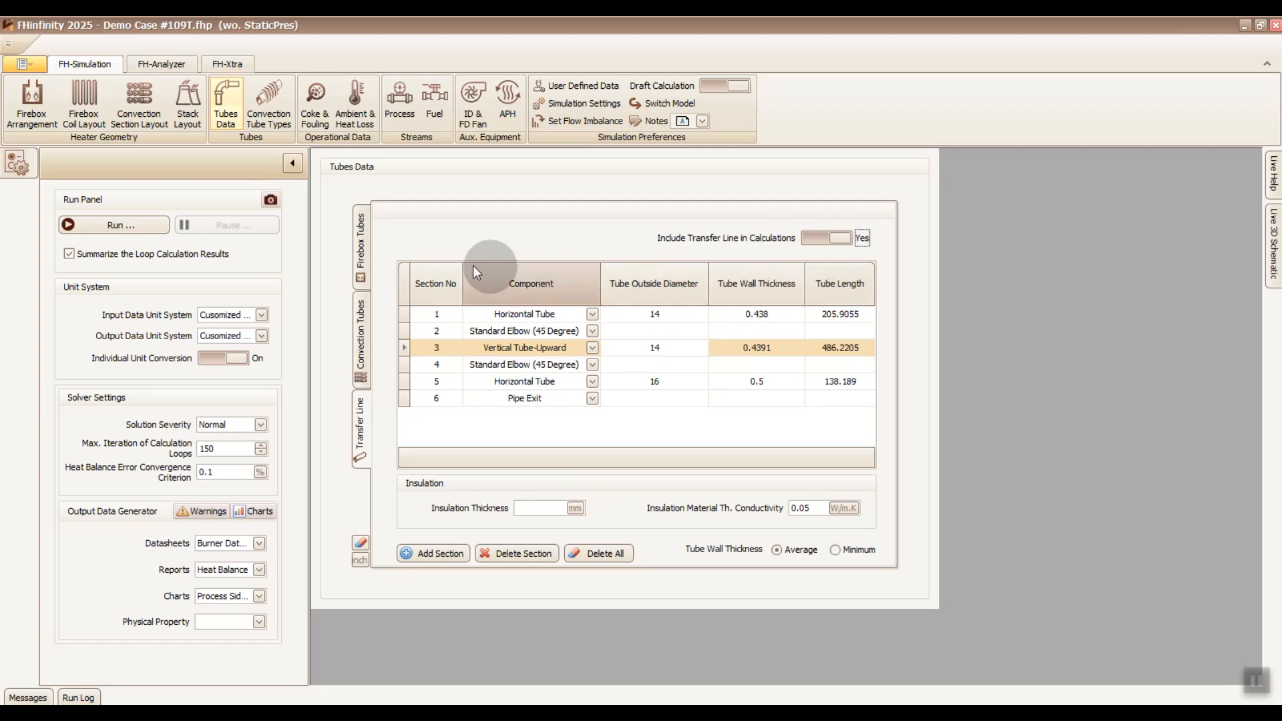
click(158, 227)
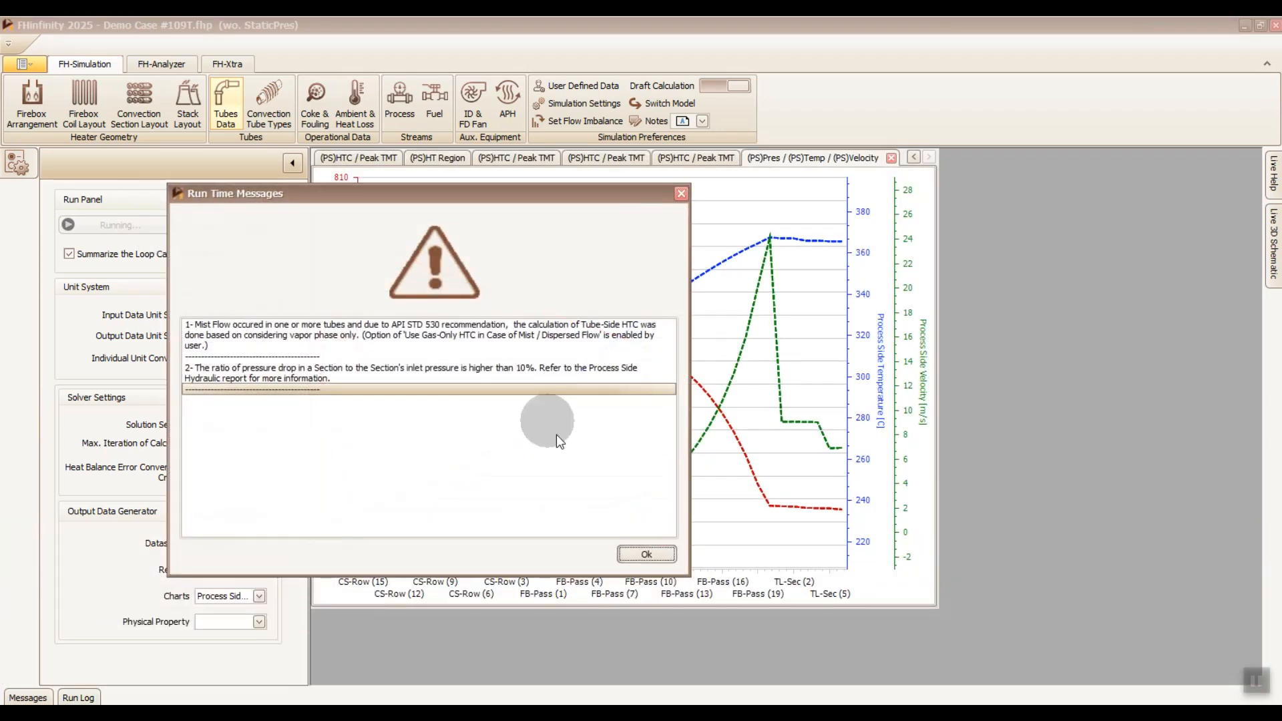
click(634, 551)
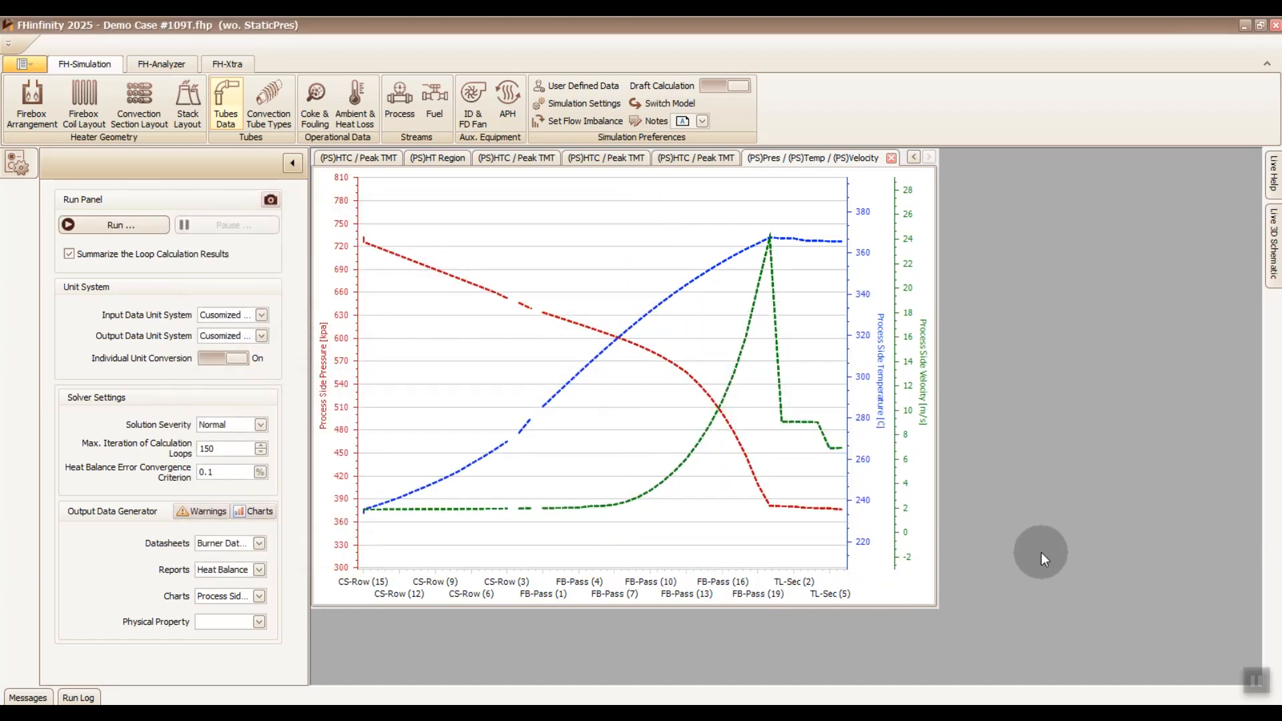
- Examine the process pressure, temperature and velocity profiles where the last firebox passes meet the transfer line sections
mouse_move(781, 424)
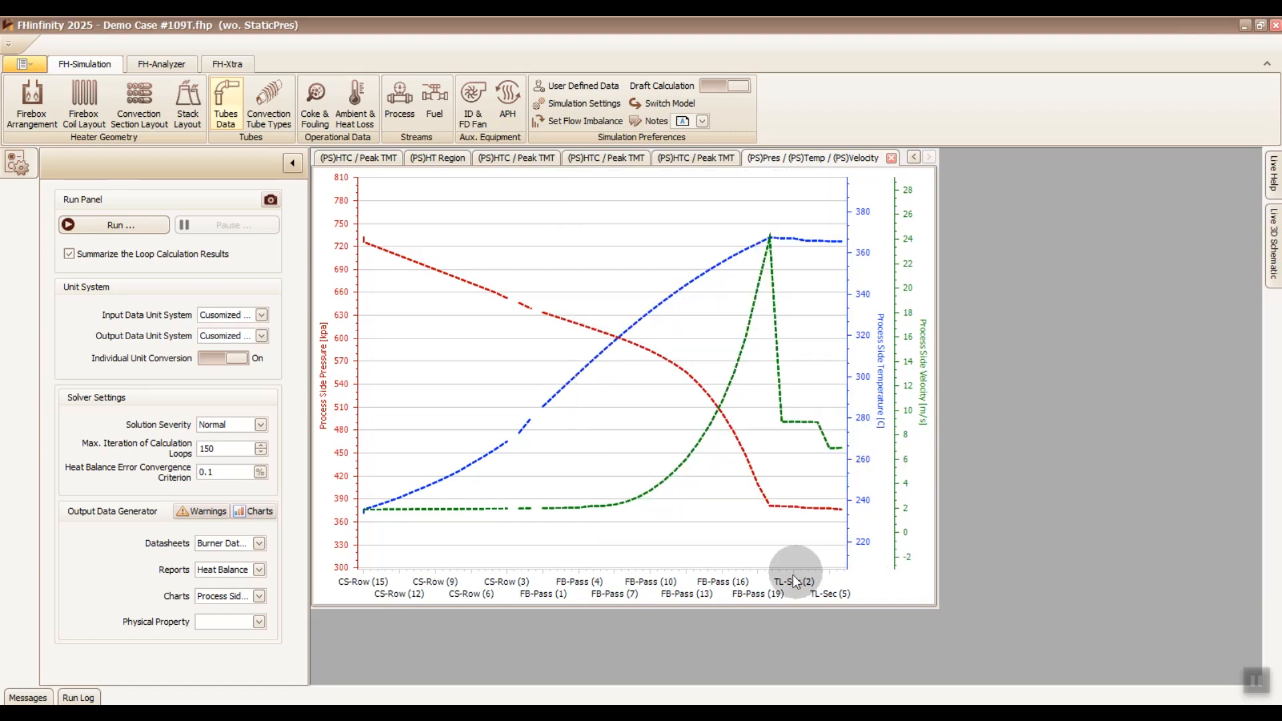
scroll(774, 583, up, 3)
scroll(774, 582, up, 3)
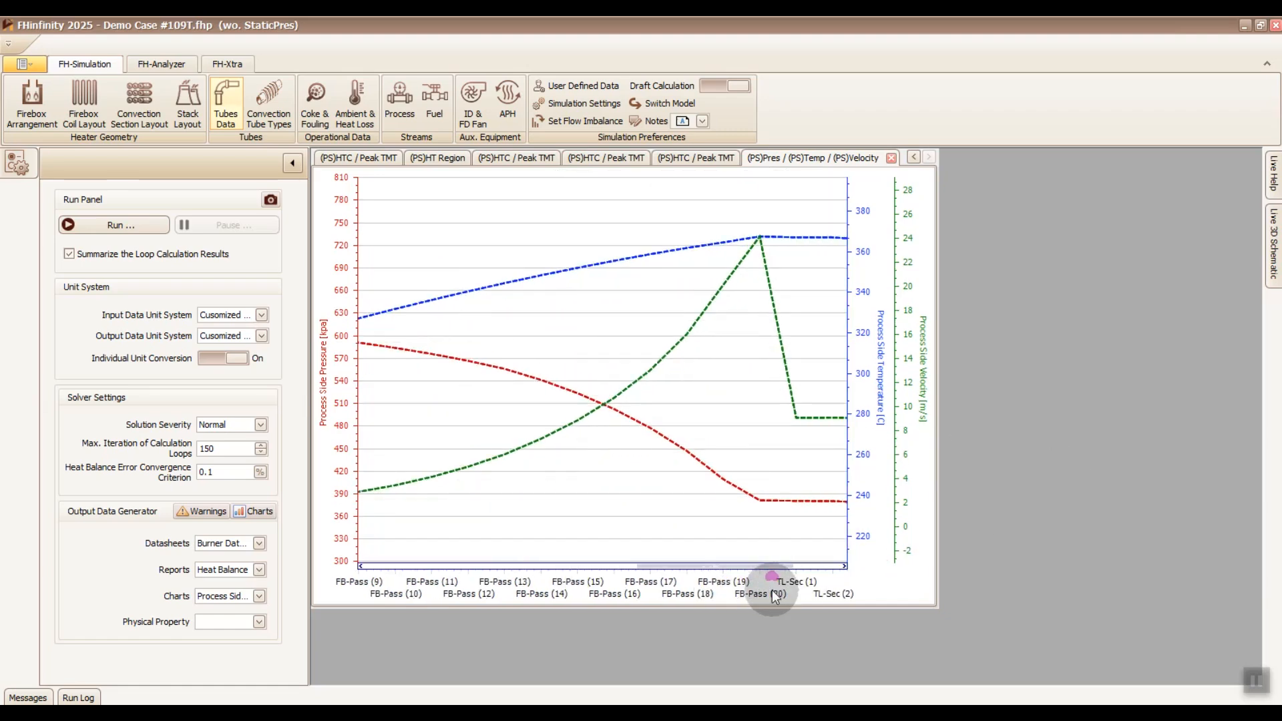
- Generate the Process Side Hydraulic report, review the hydraulic details of the transfer line rows, and close the preview
click(243, 451)
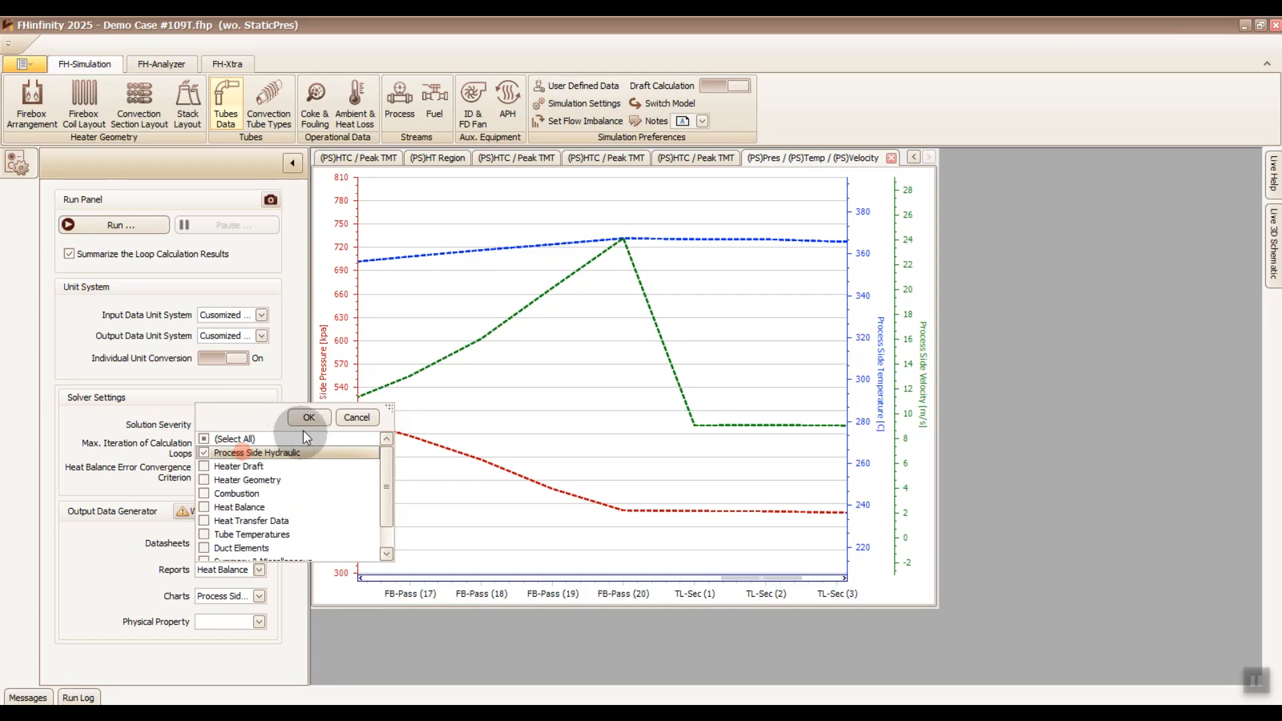
click(313, 418)
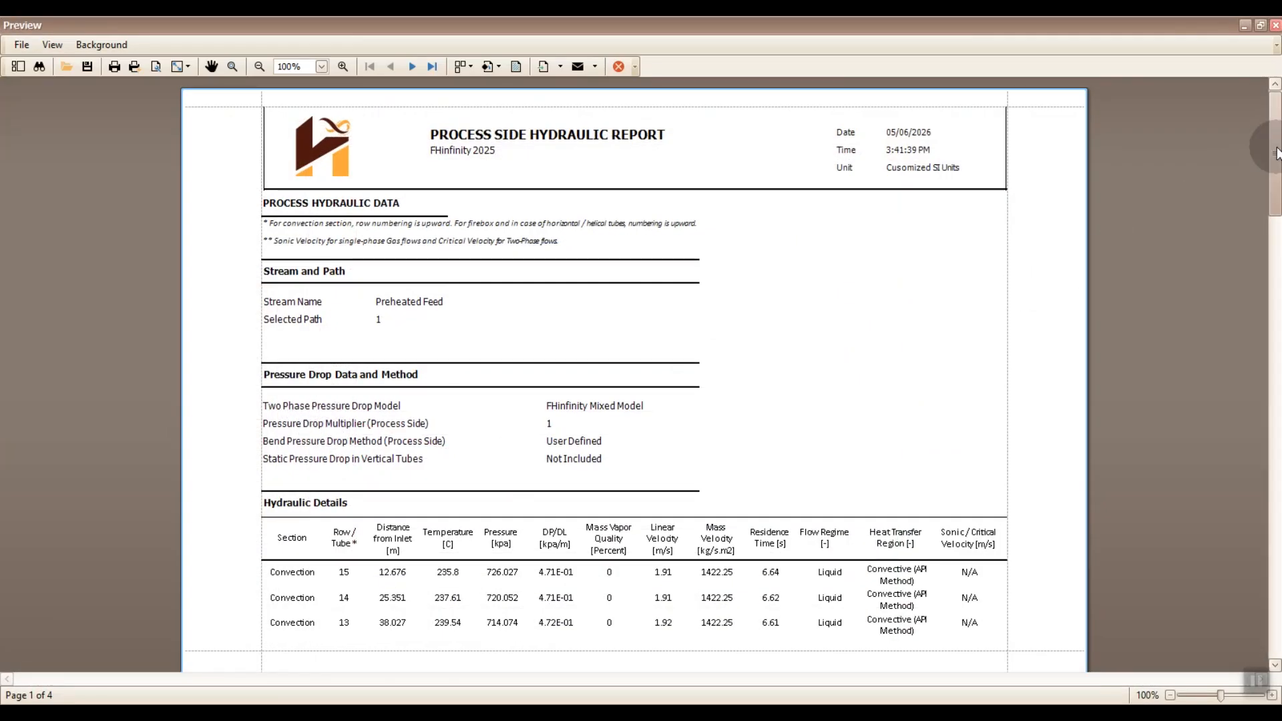
drag(1275, 152, 1275, 510)
scroll(970, 474, down, 3)
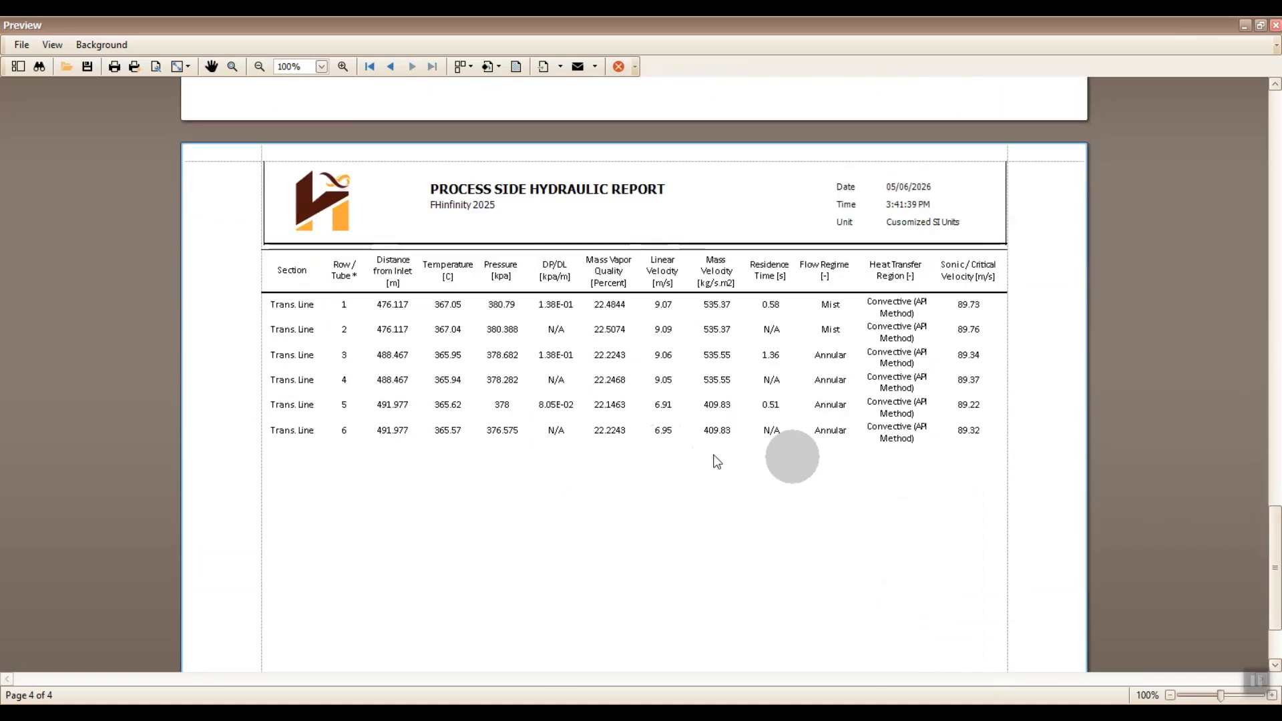
click(288, 303)
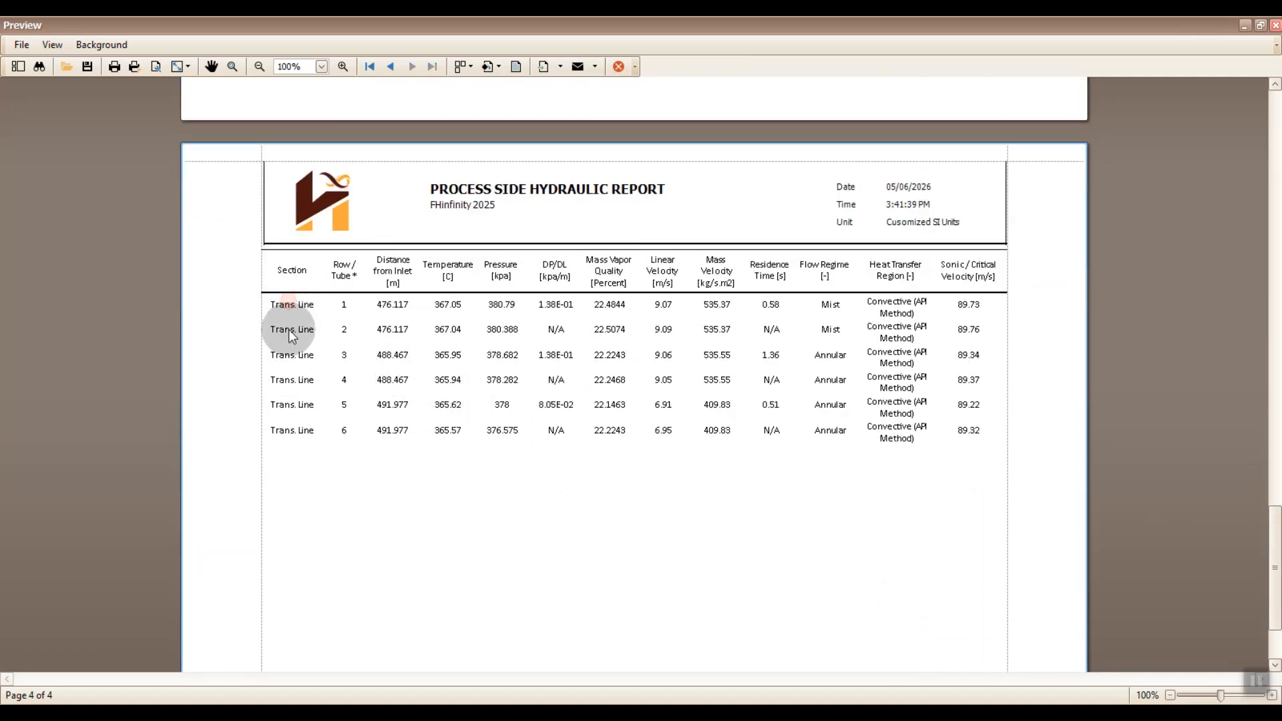
click(289, 329)
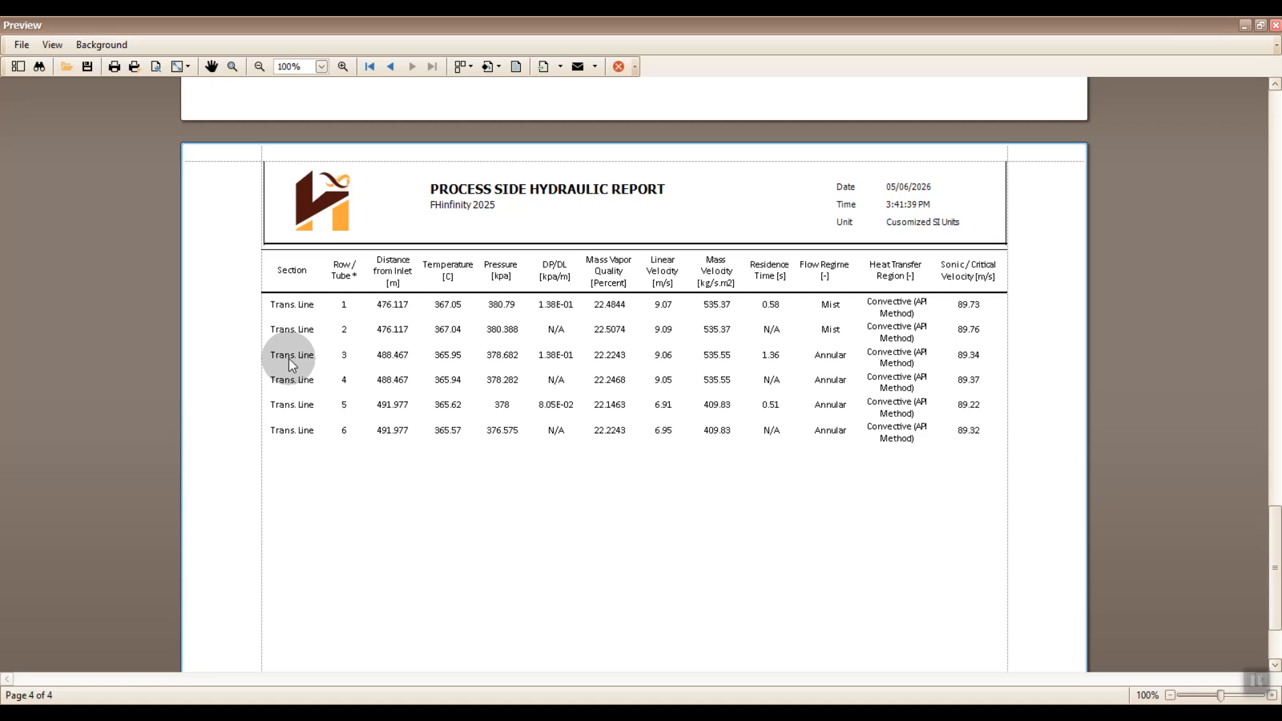
scroll(289, 361, down, 1)
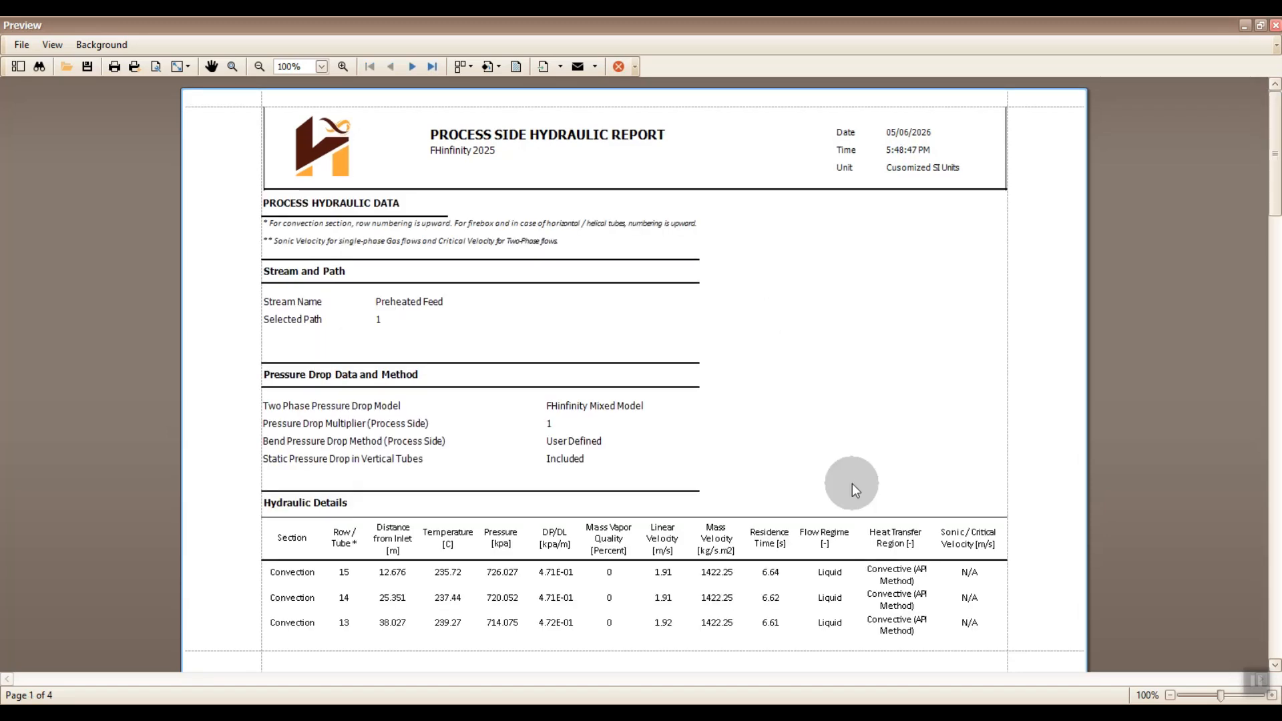
click(620, 68)
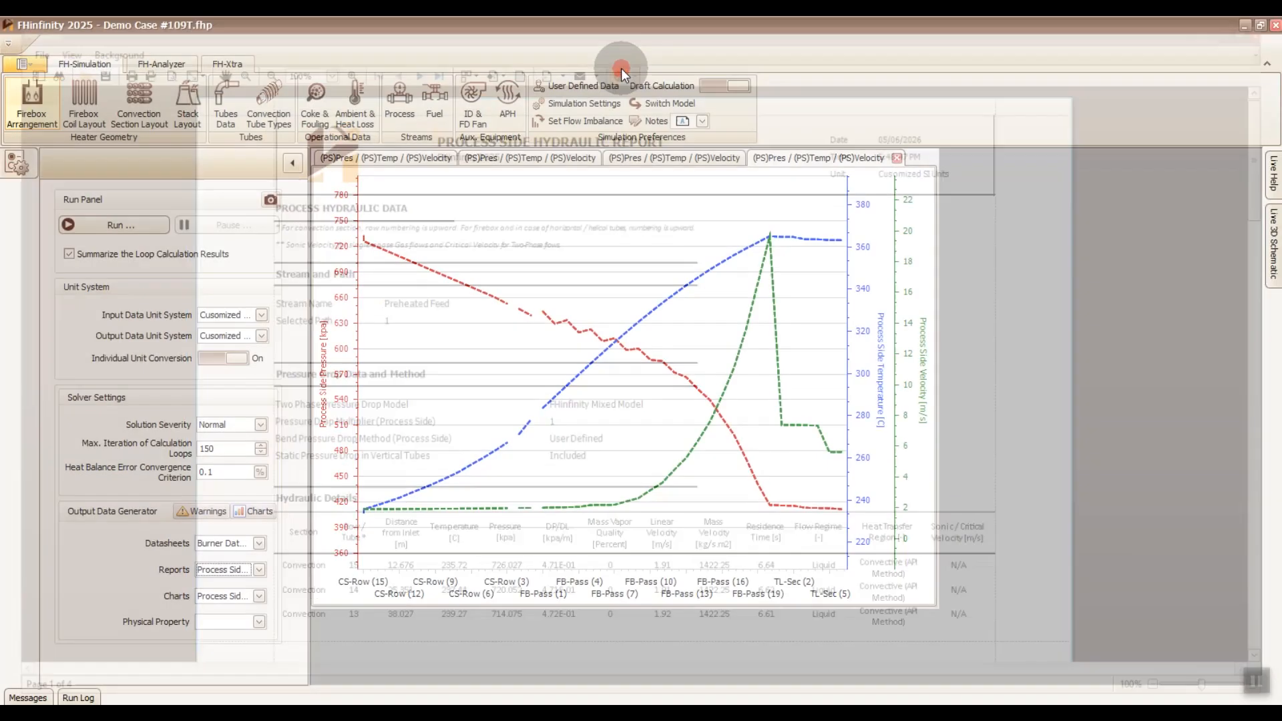
- Set the burner draft type to Forced Draft (With Duct) in the firebox arrangement
click(32, 102)
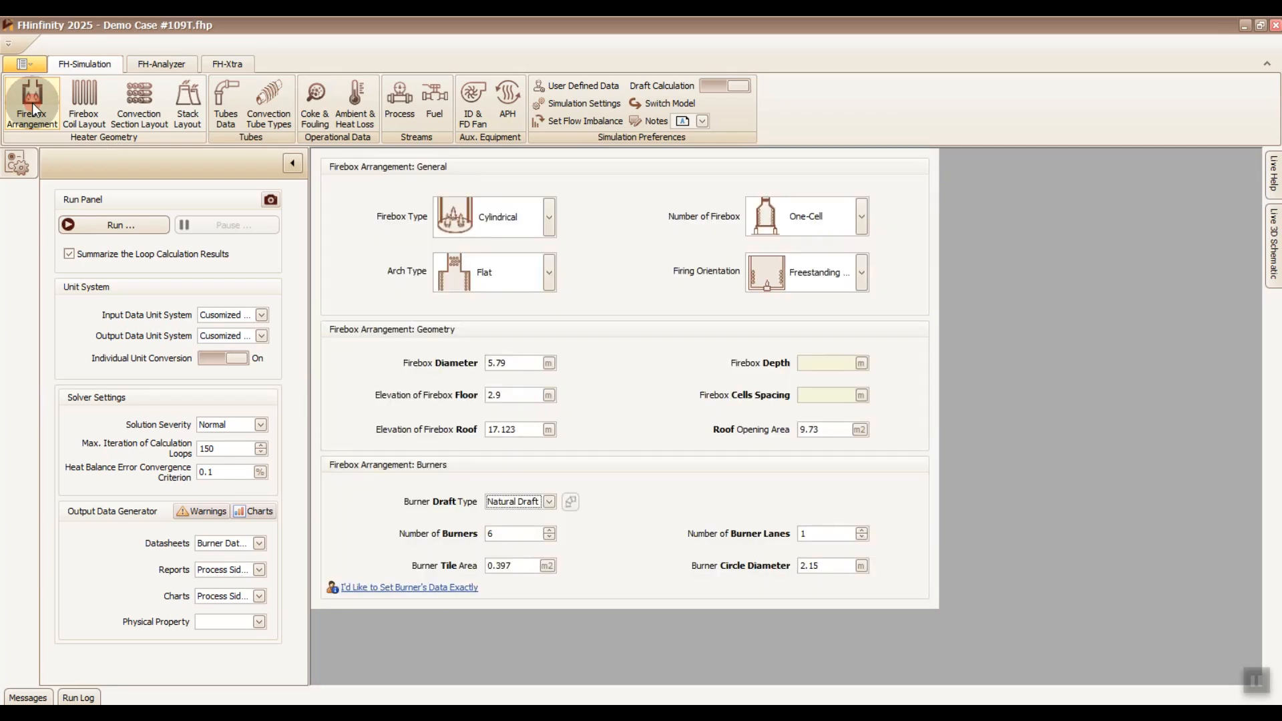
click(514, 502)
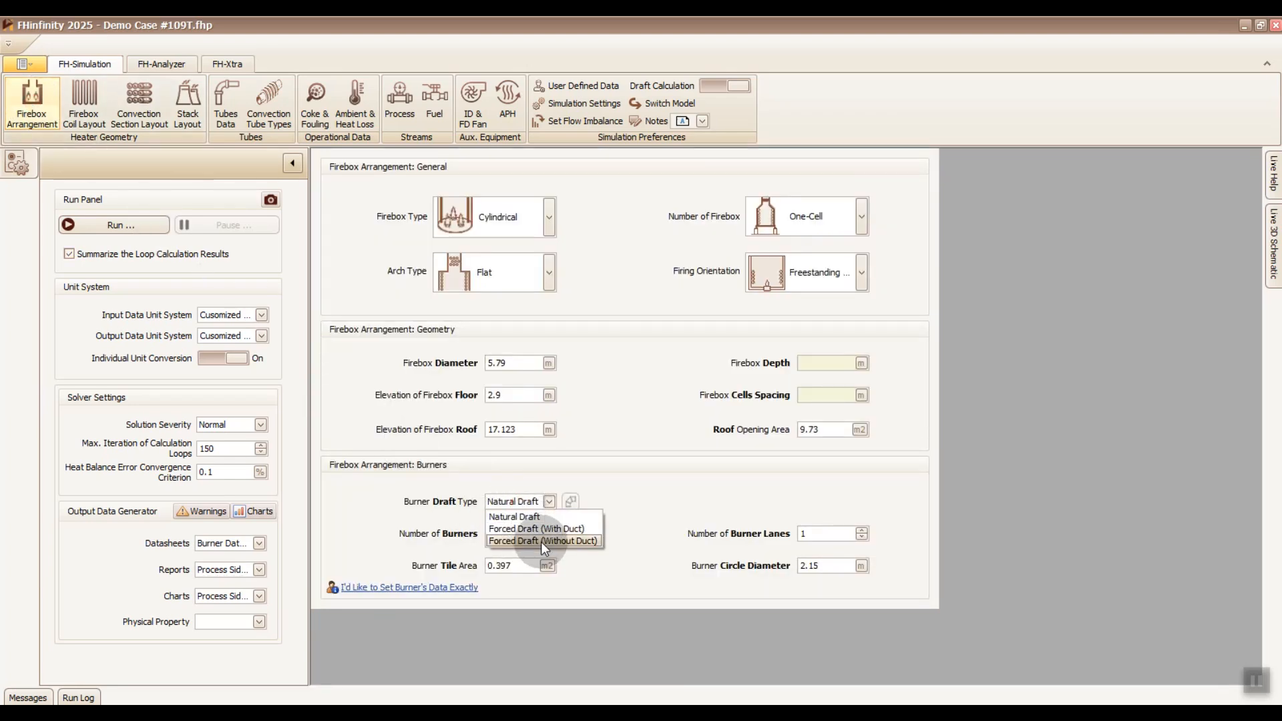
click(540, 528)
- Review the burner duct elements, the available component types and the dimensions of the 90 D. Rect. Sec. Miter Elbow, and accept them
click(570, 504)
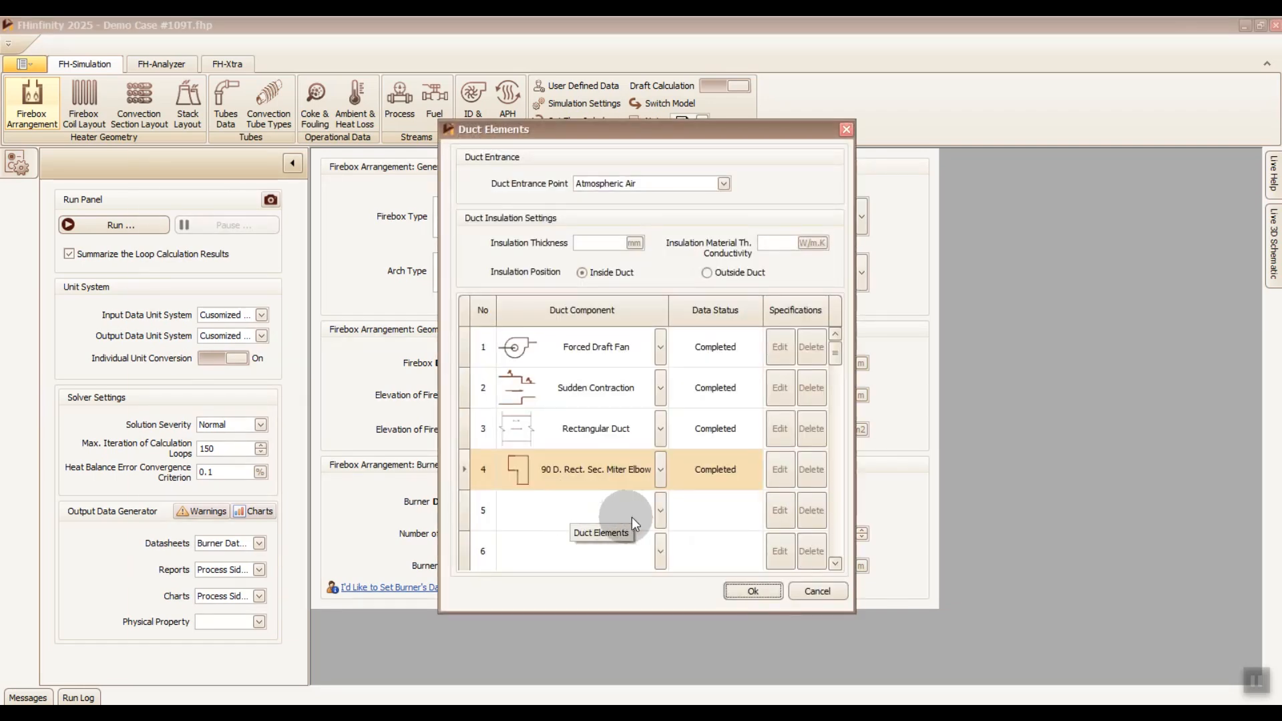
click(659, 511)
scroll(674, 433, down, 2)
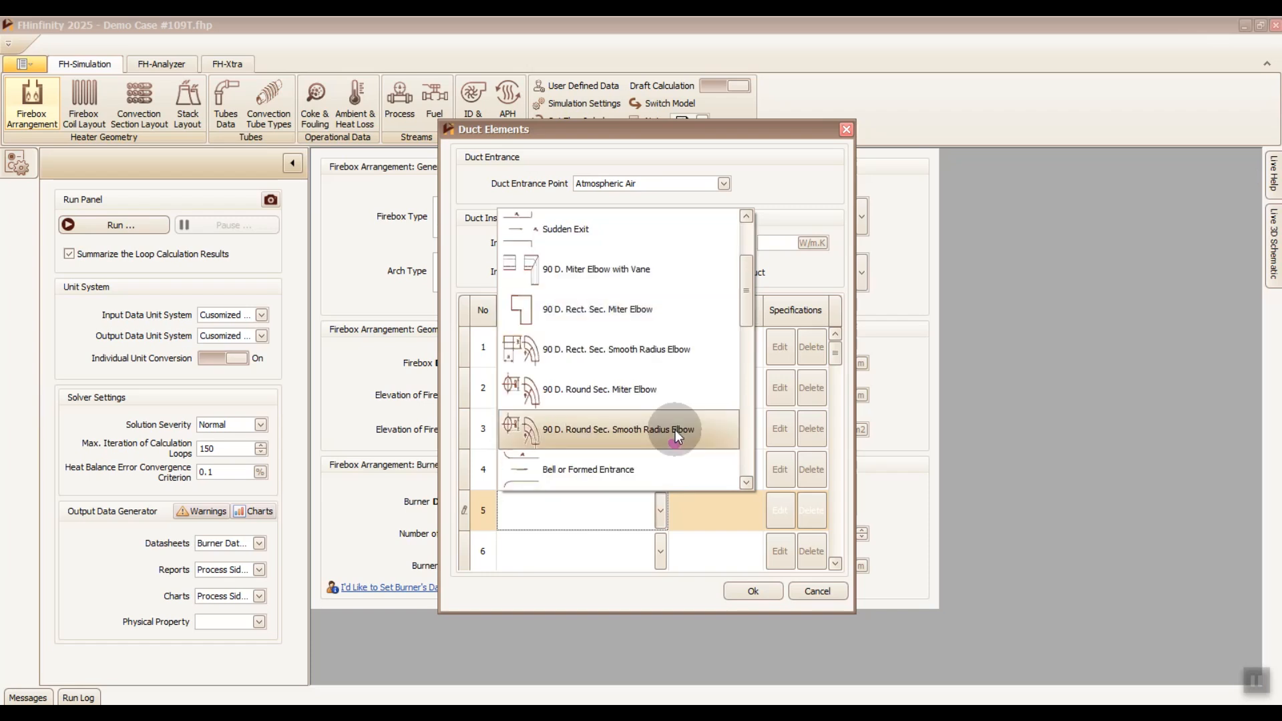
scroll(675, 435, down, 2)
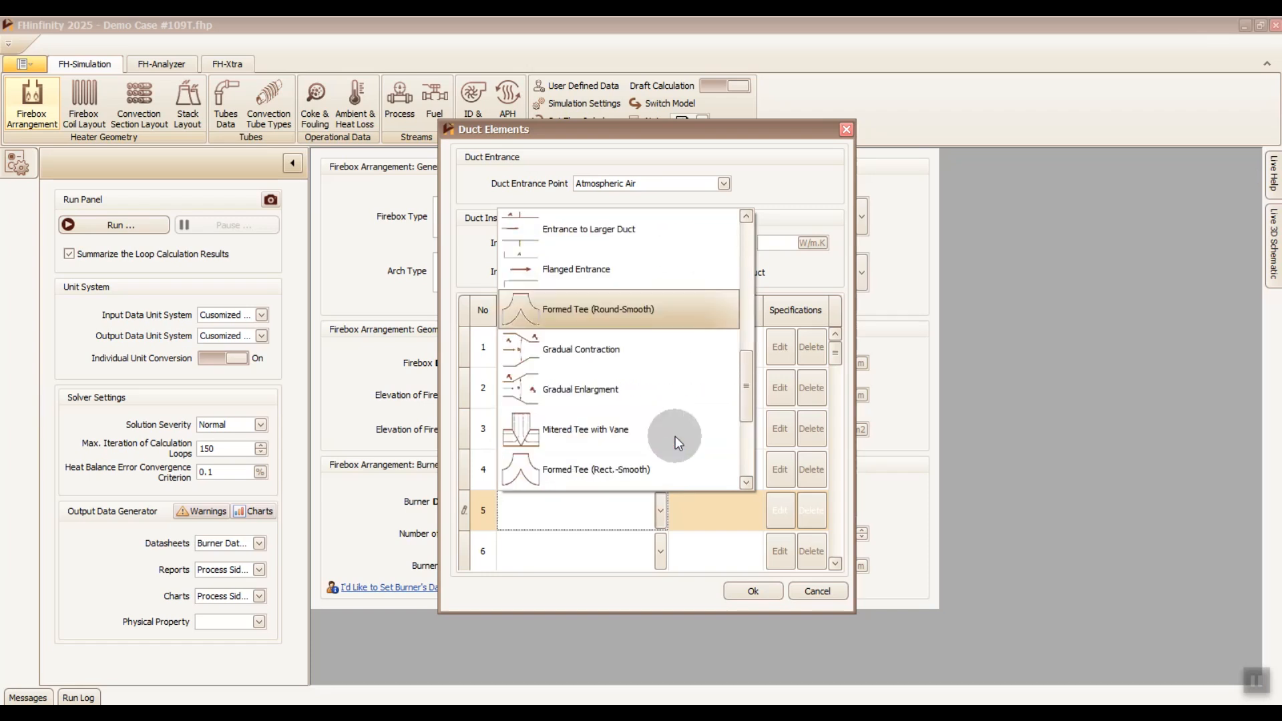
click(697, 509)
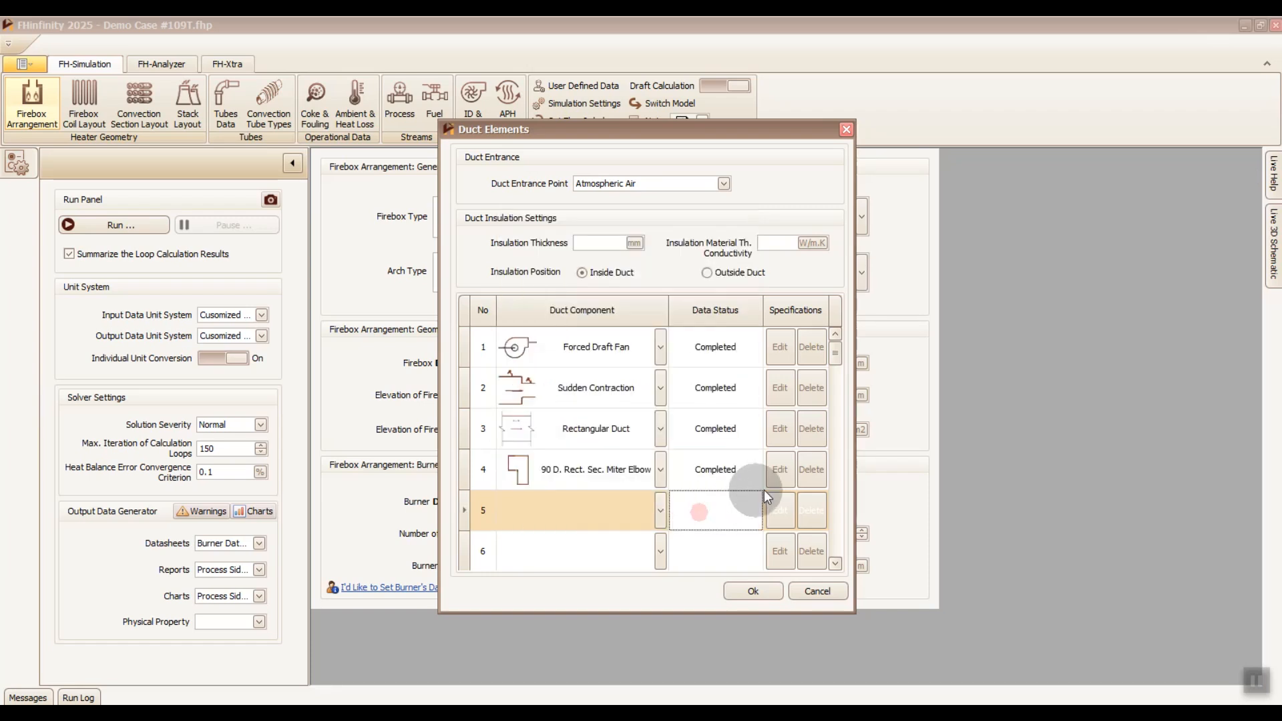
click(777, 475)
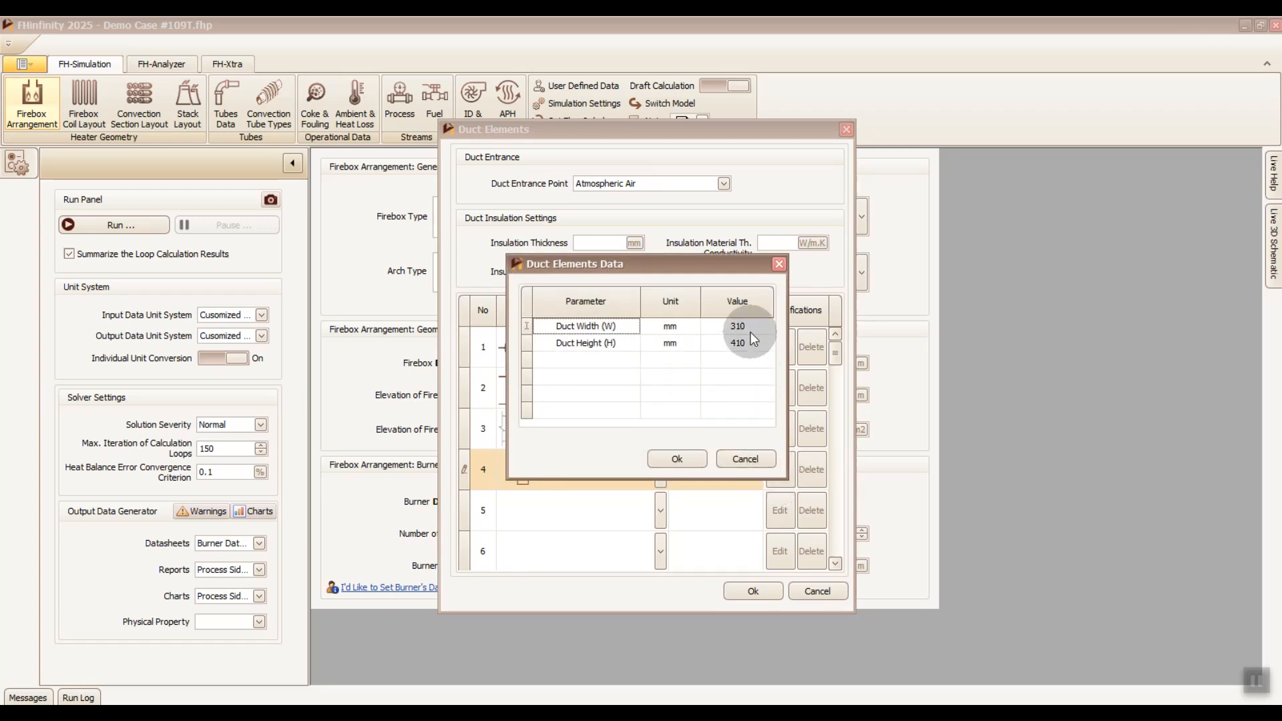
click(695, 458)
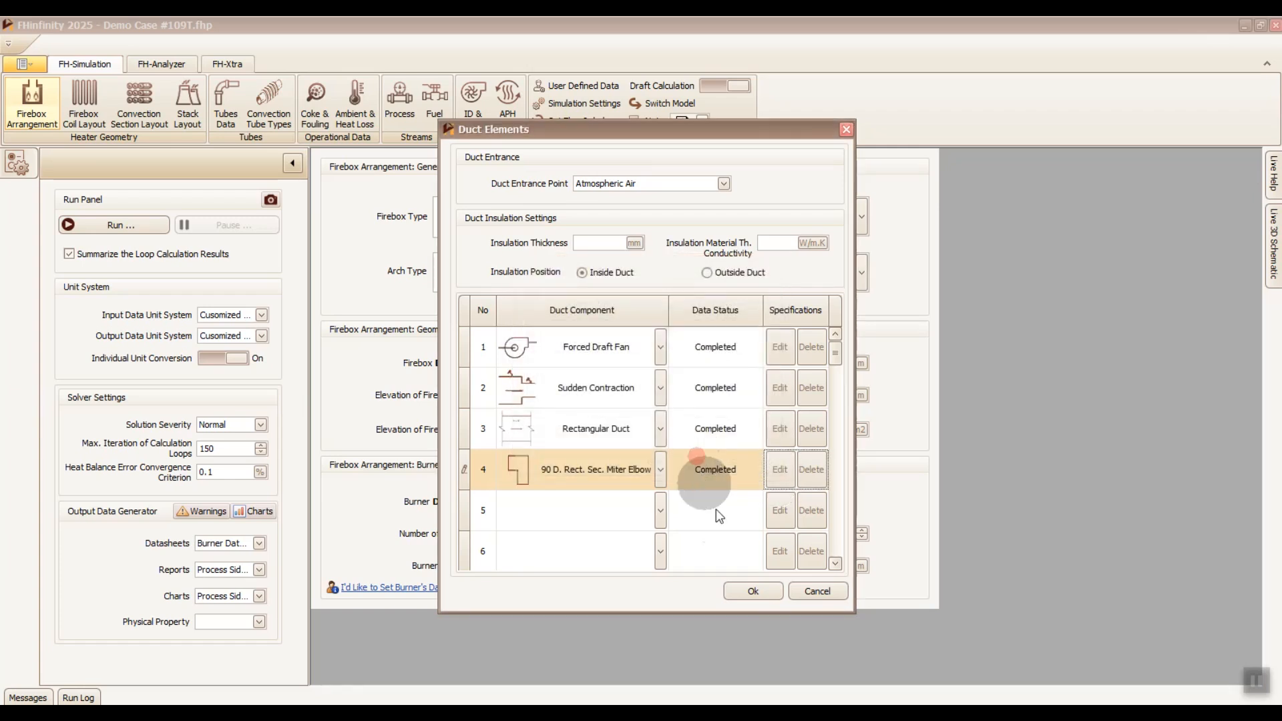
click(747, 590)
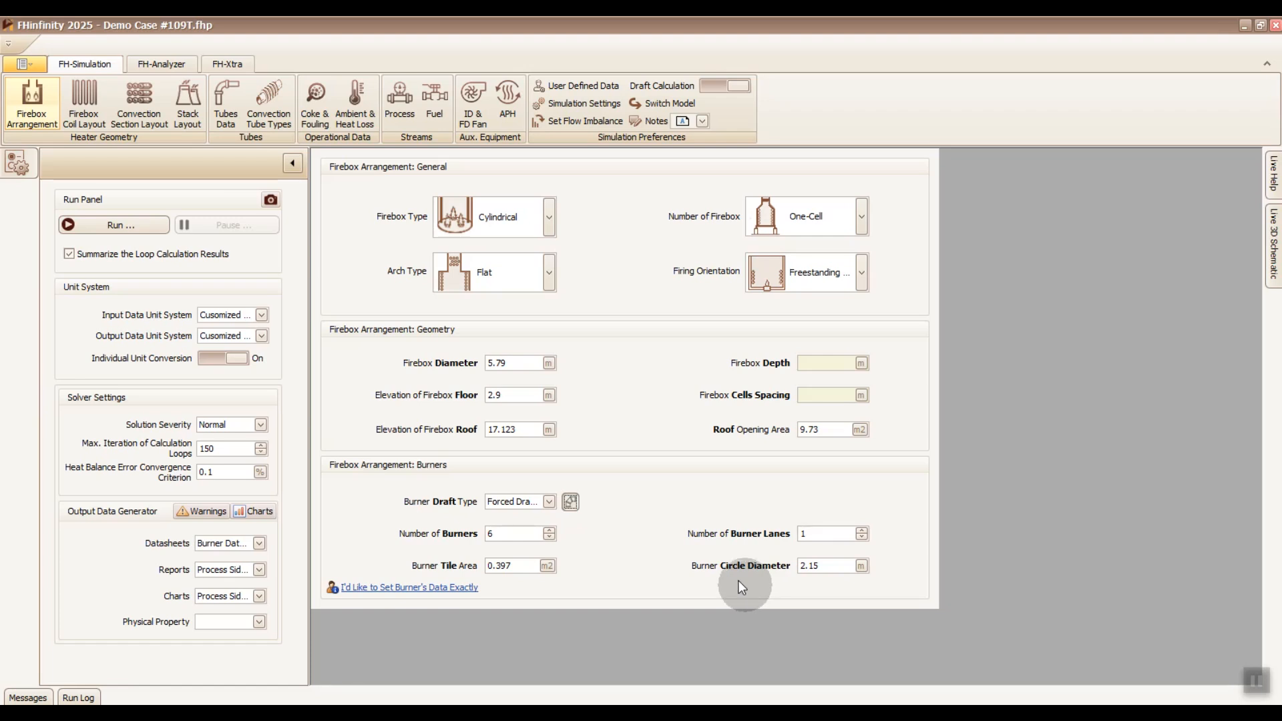
- Examine the forced draft fan's performance data and its curve of static pressure against volumetric flow rate, and close the diagram
click(473, 119)
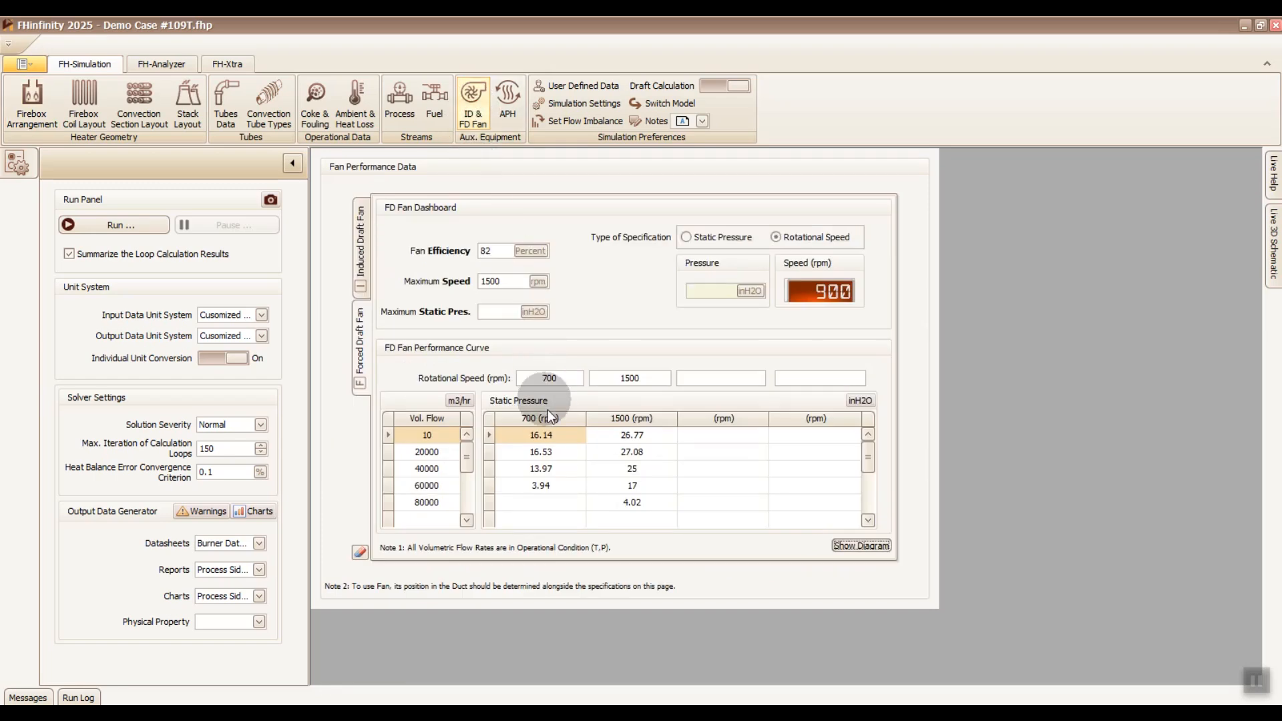
click(861, 546)
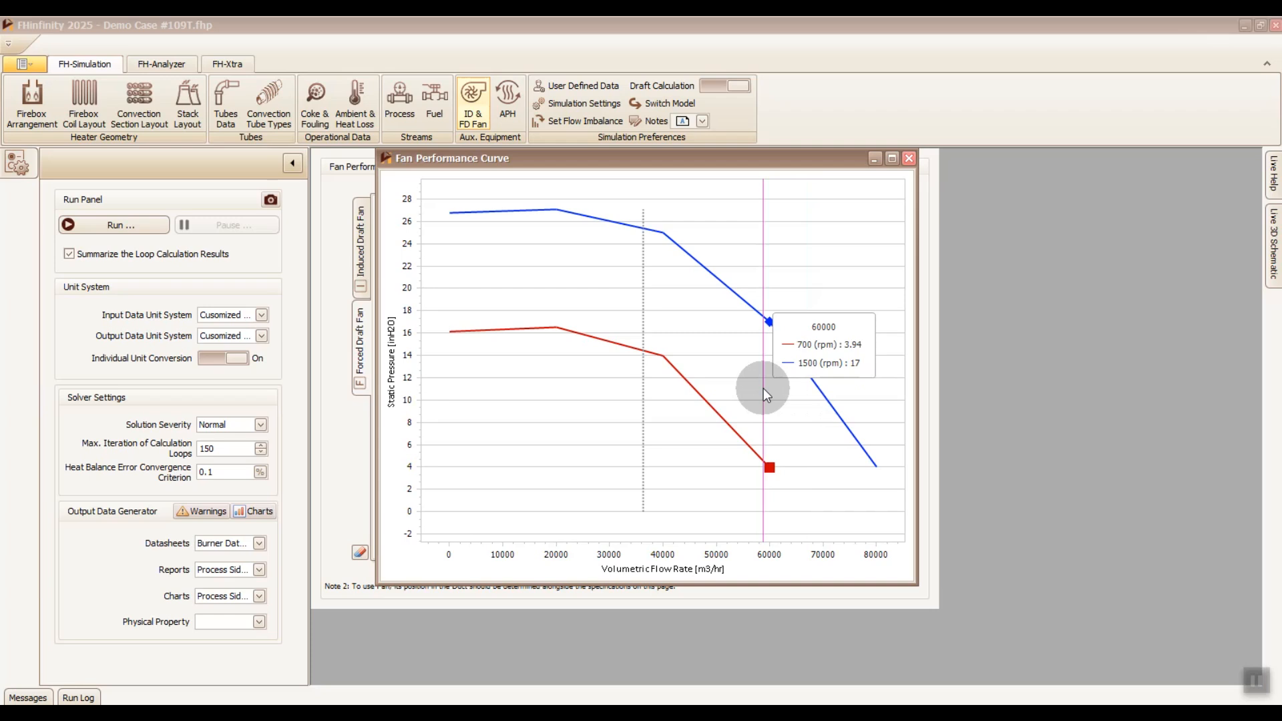
click(908, 158)
- Set the forced draft fan's rotational speed to 950 rpm and run the simulation
click(829, 295)
click(863, 315)
text(950)
key(Return)
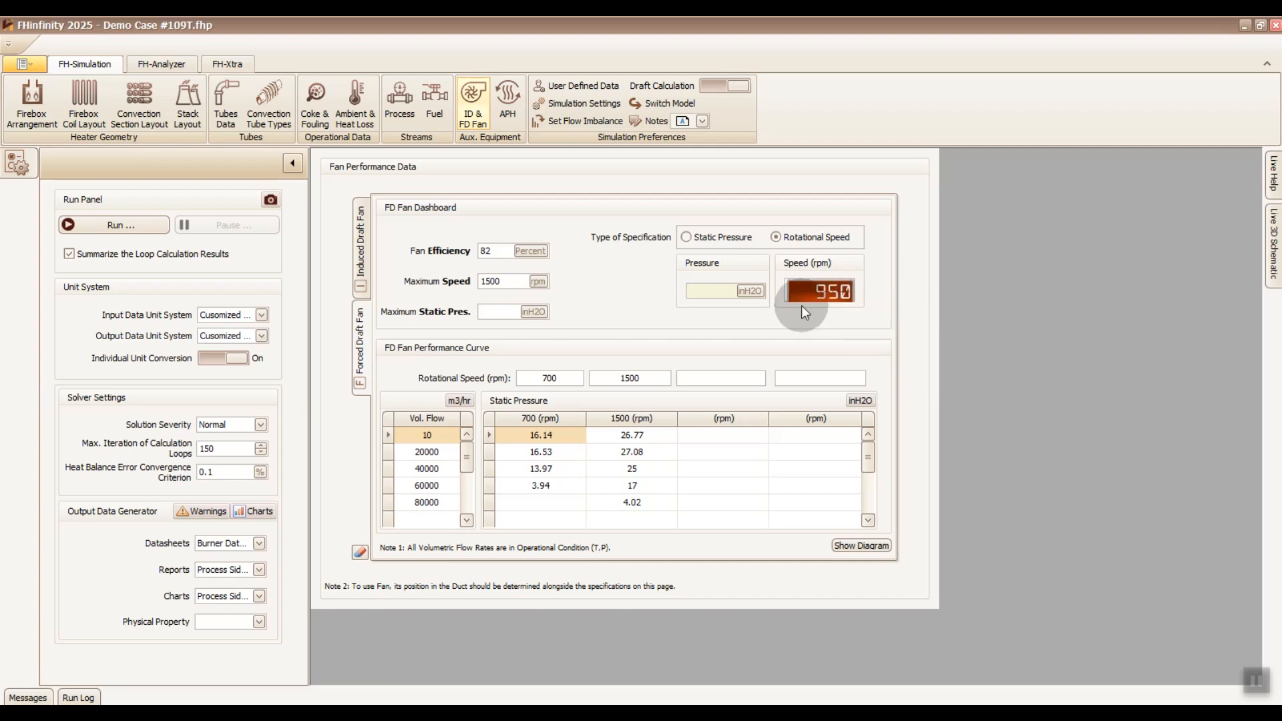
click(143, 230)
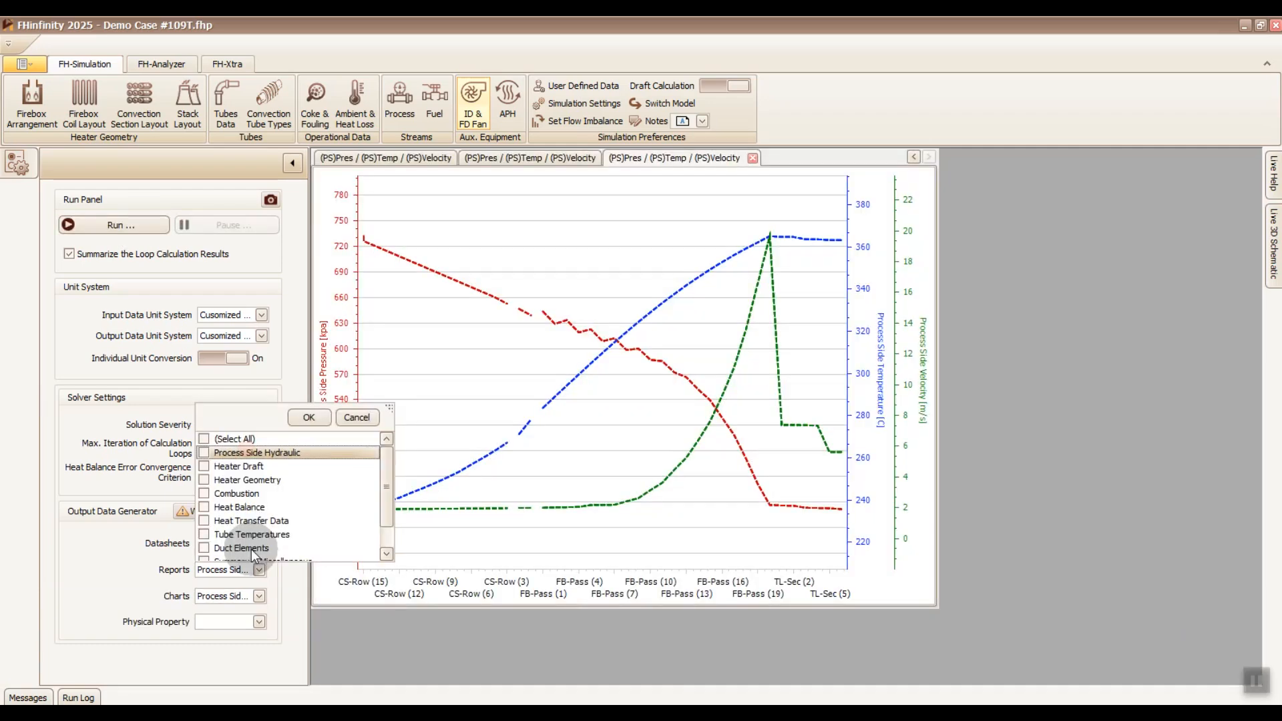
- Generate the Duct Elements report, review the pressure losses of the forced draft zone elements, and close the preview
click(253, 550)
click(313, 420)
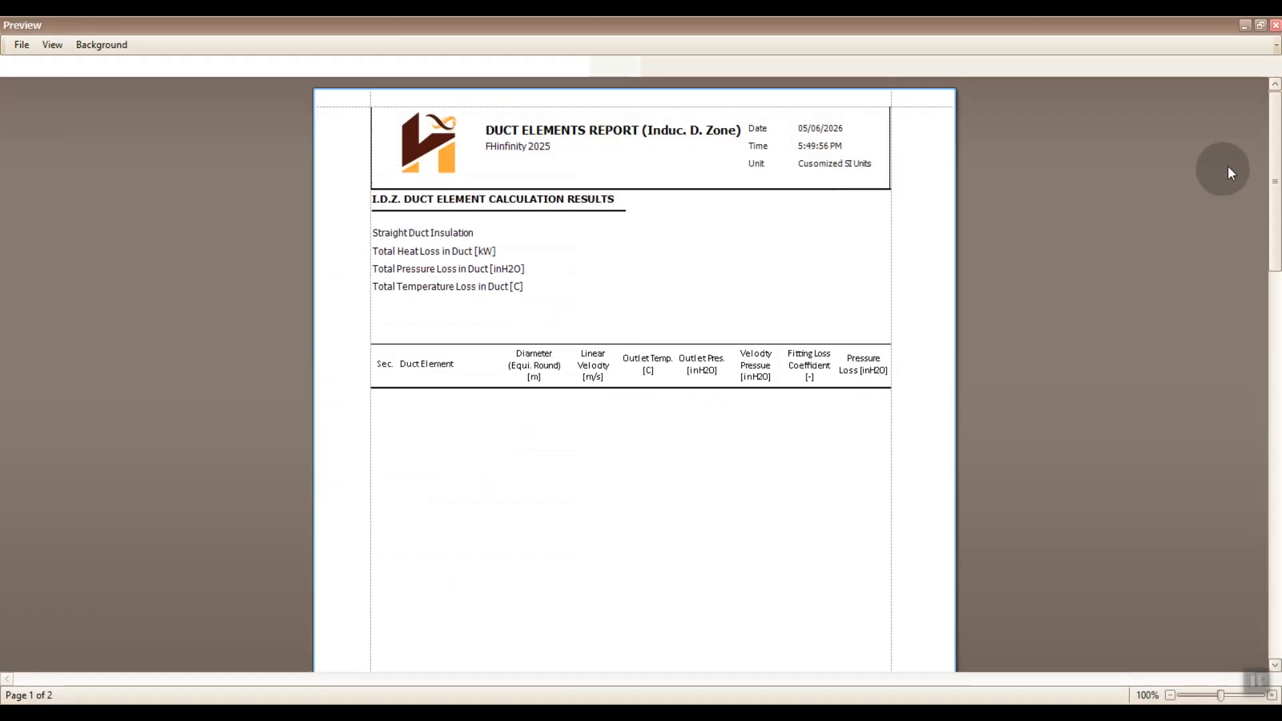
drag(1276, 153, 1275, 465)
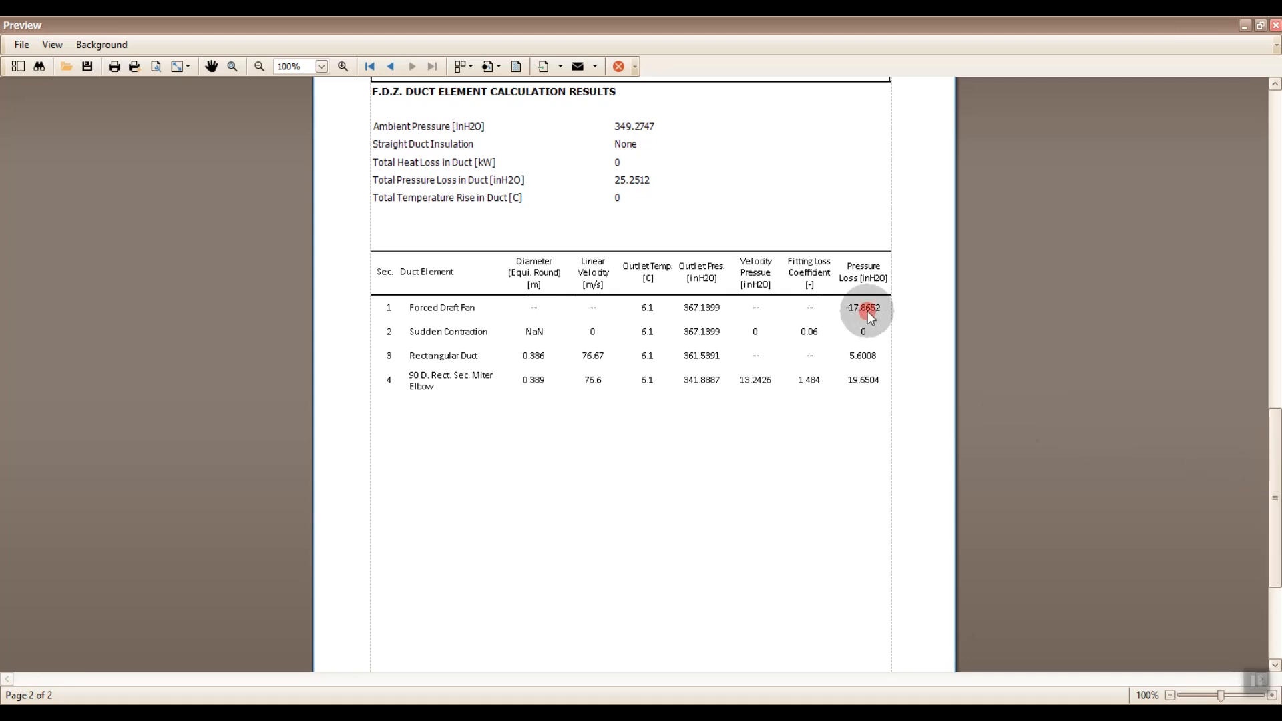
click(863, 352)
click(863, 374)
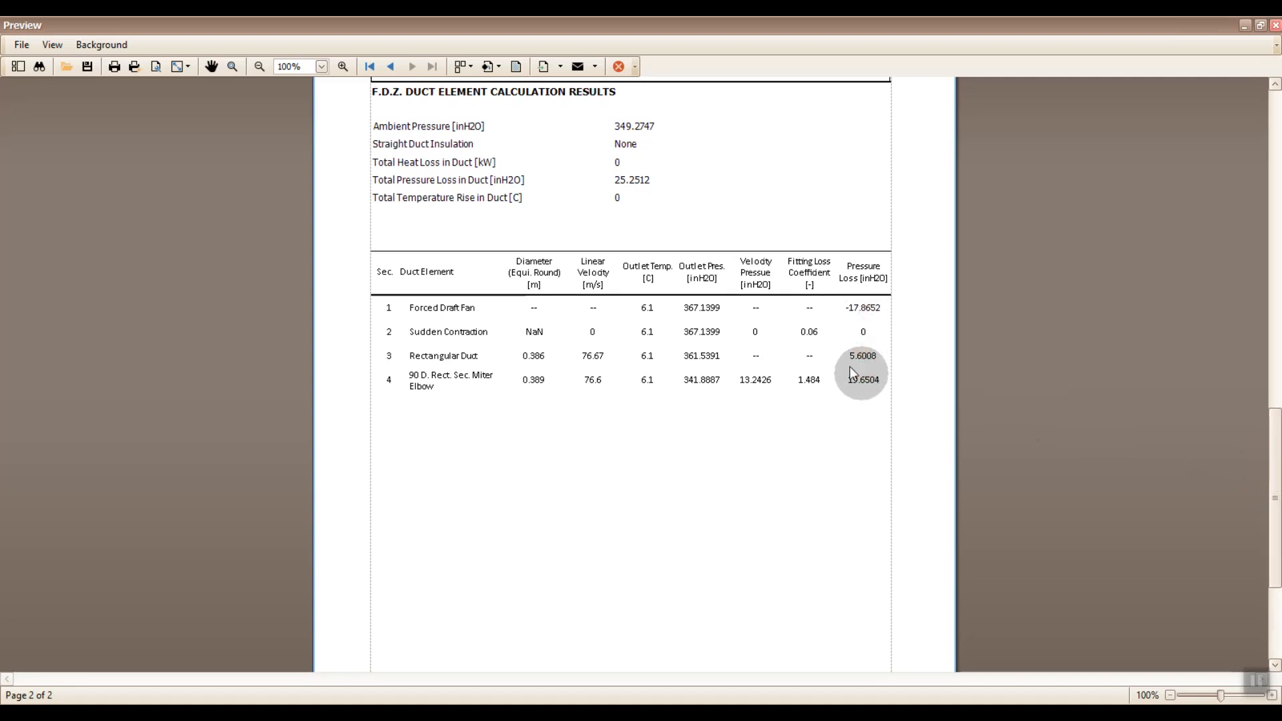
click(619, 67)
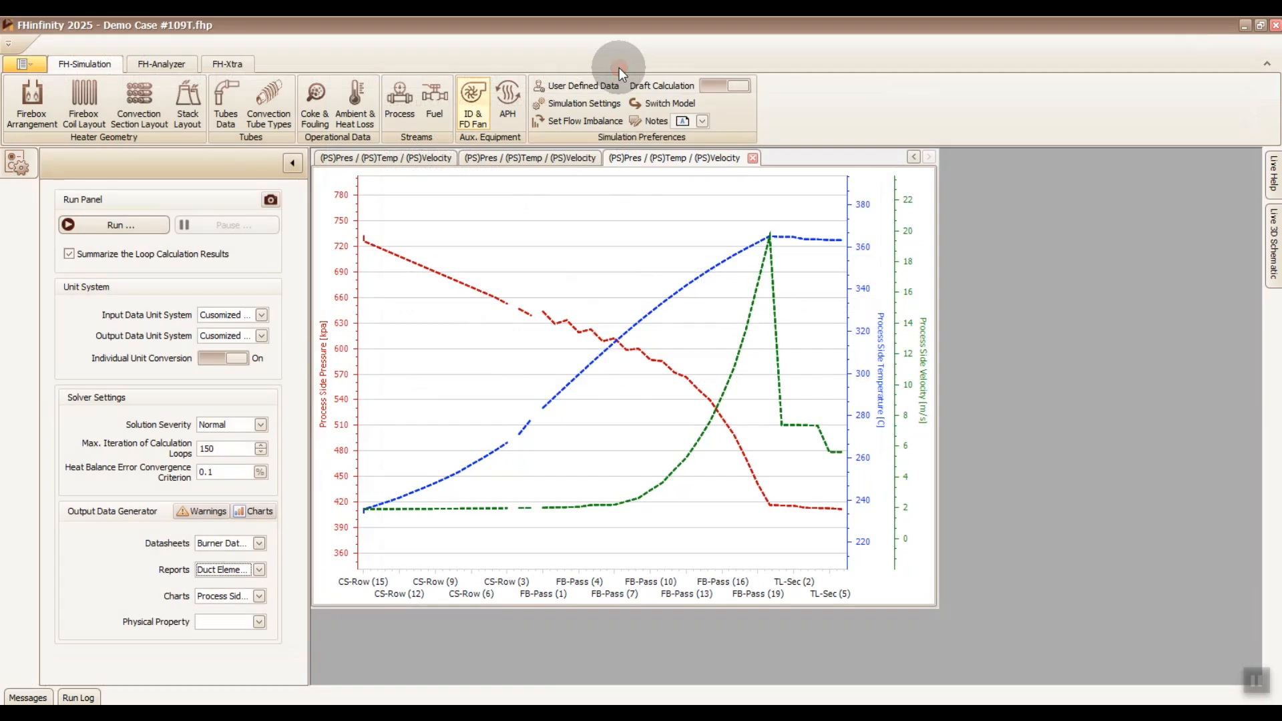
- Generate the FD Fan Datasheet (API-560), review the fan's operating conditions and performance, and close the preview
click(229, 542)
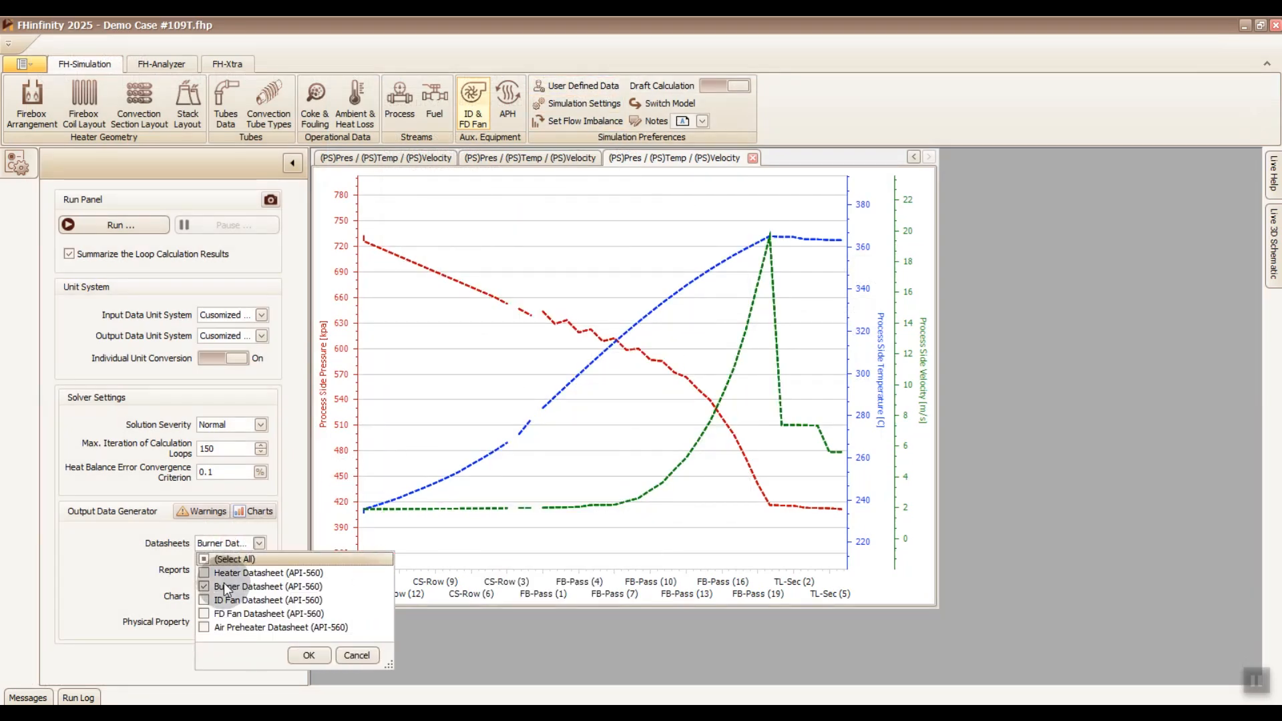
click(227, 613)
click(304, 654)
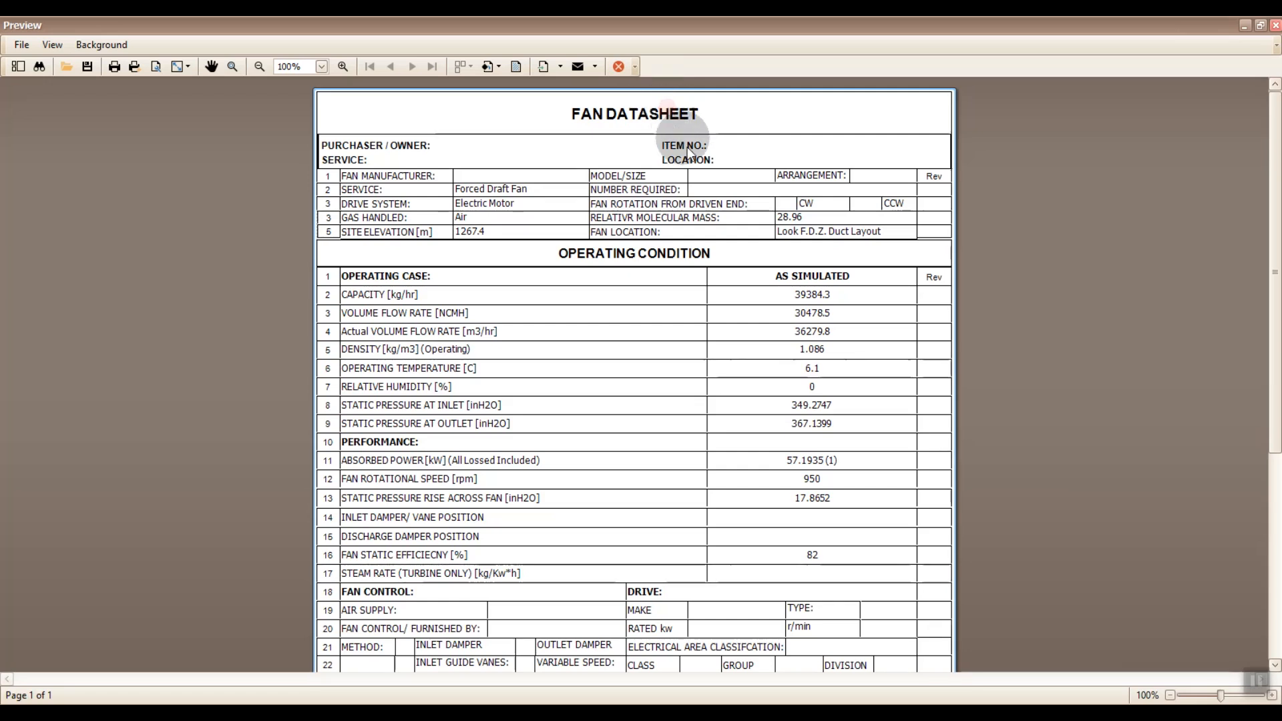
click(776, 507)
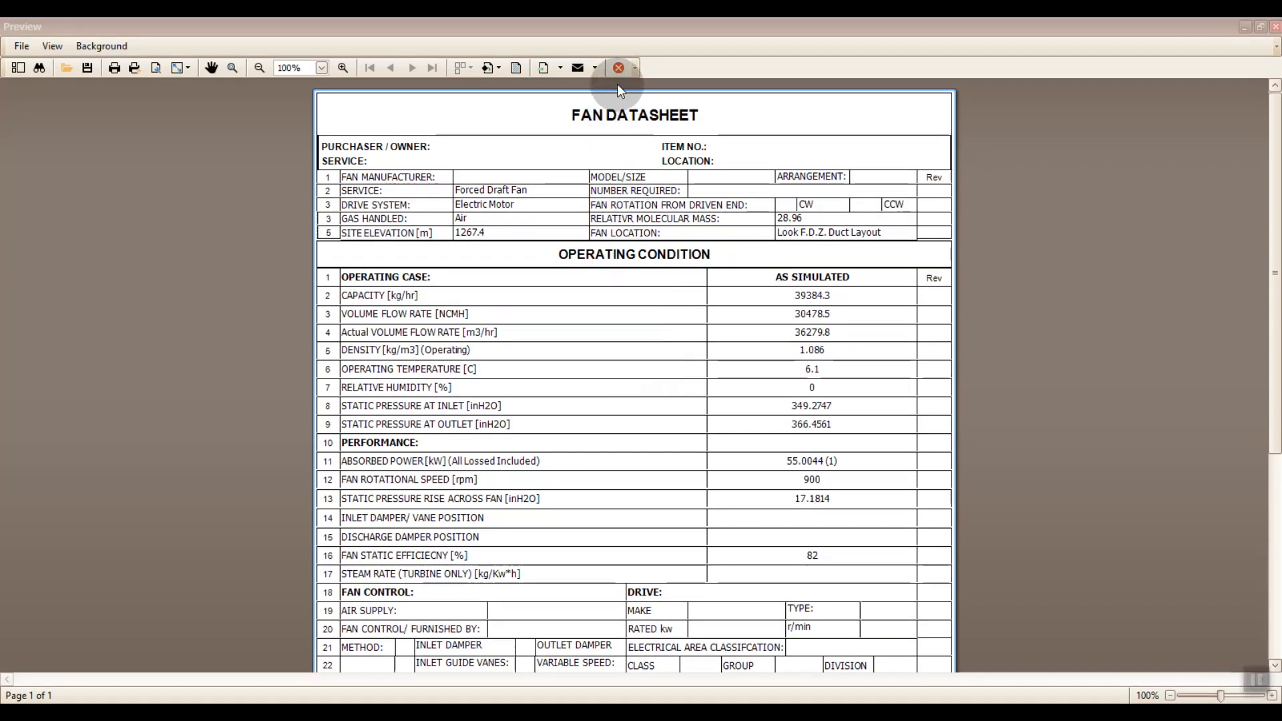
click(618, 68)
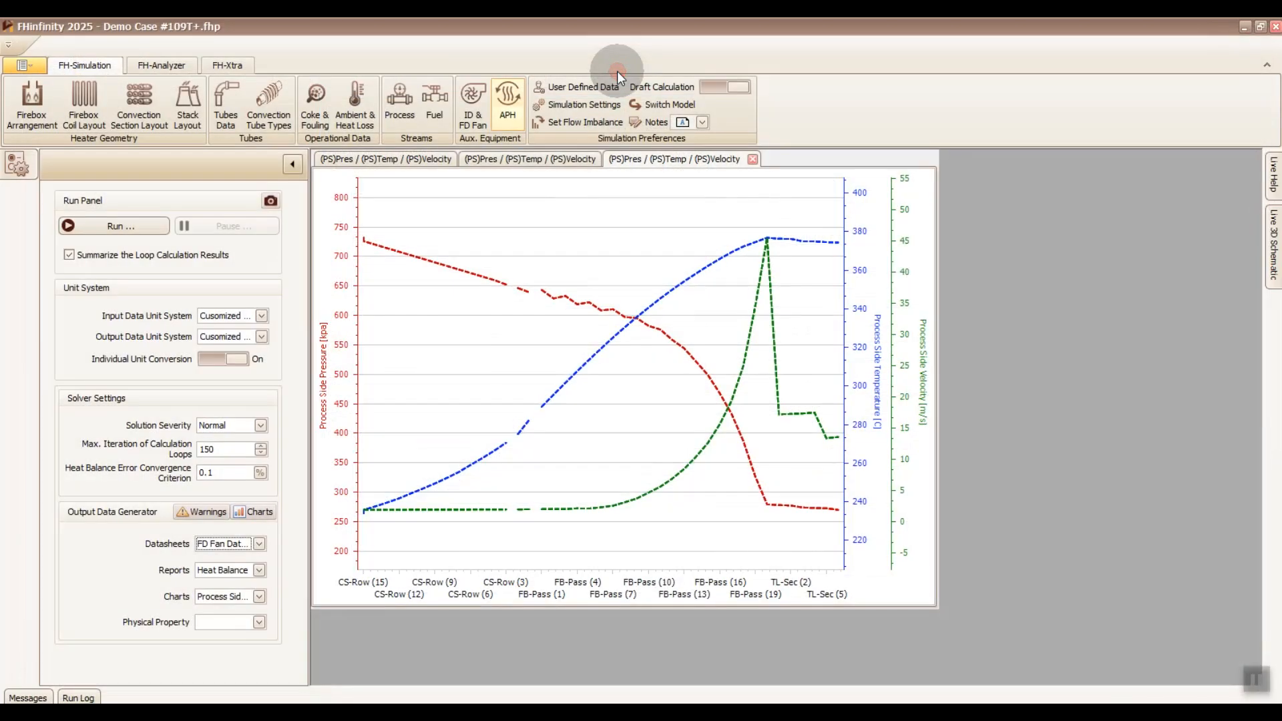
- Set the type of flue gas system to Duct & Stack in the stack layout
click(201, 114)
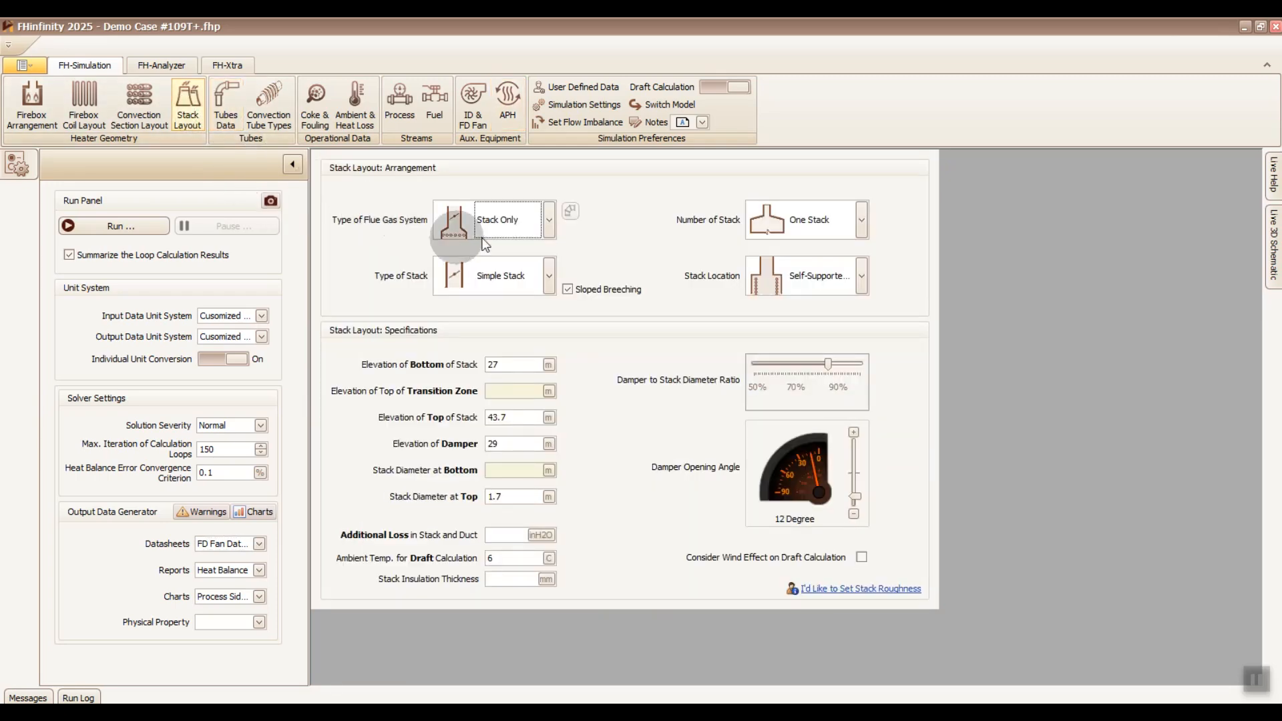
click(550, 221)
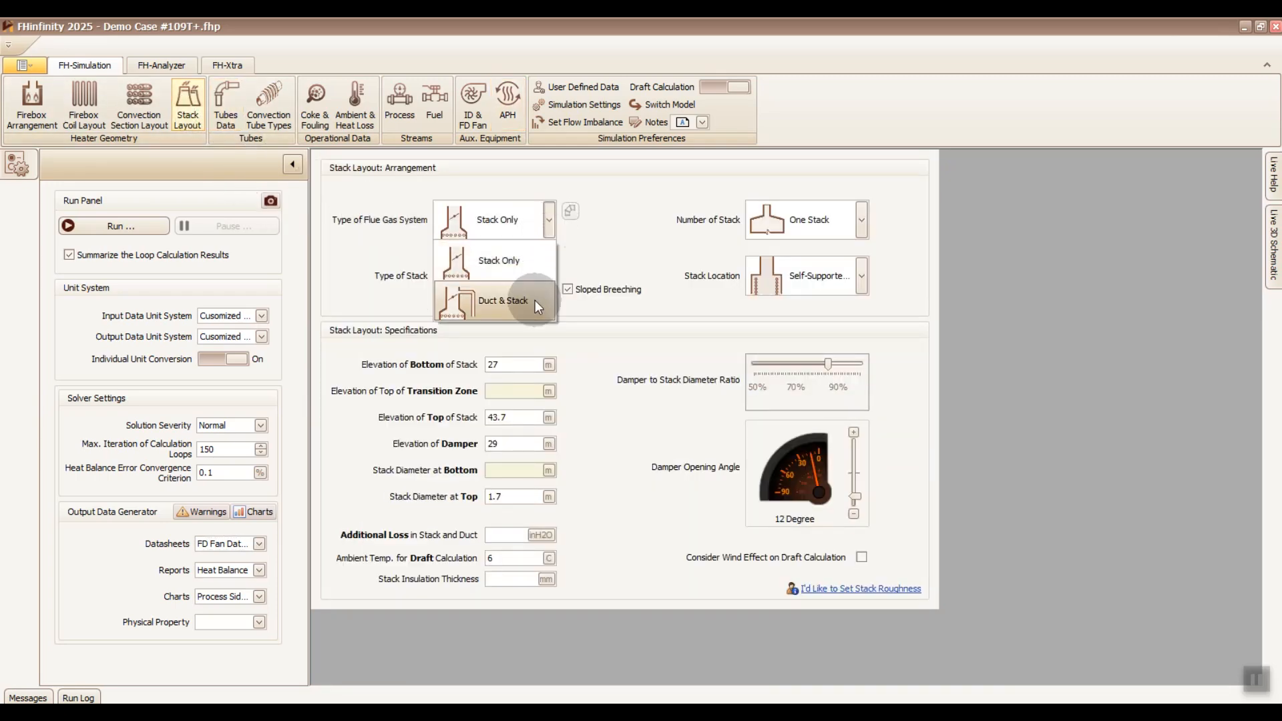
click(535, 299)
- Review the flue gas duct elements, including the available component types, air preheater and induced draft fan, and accept them
click(569, 210)
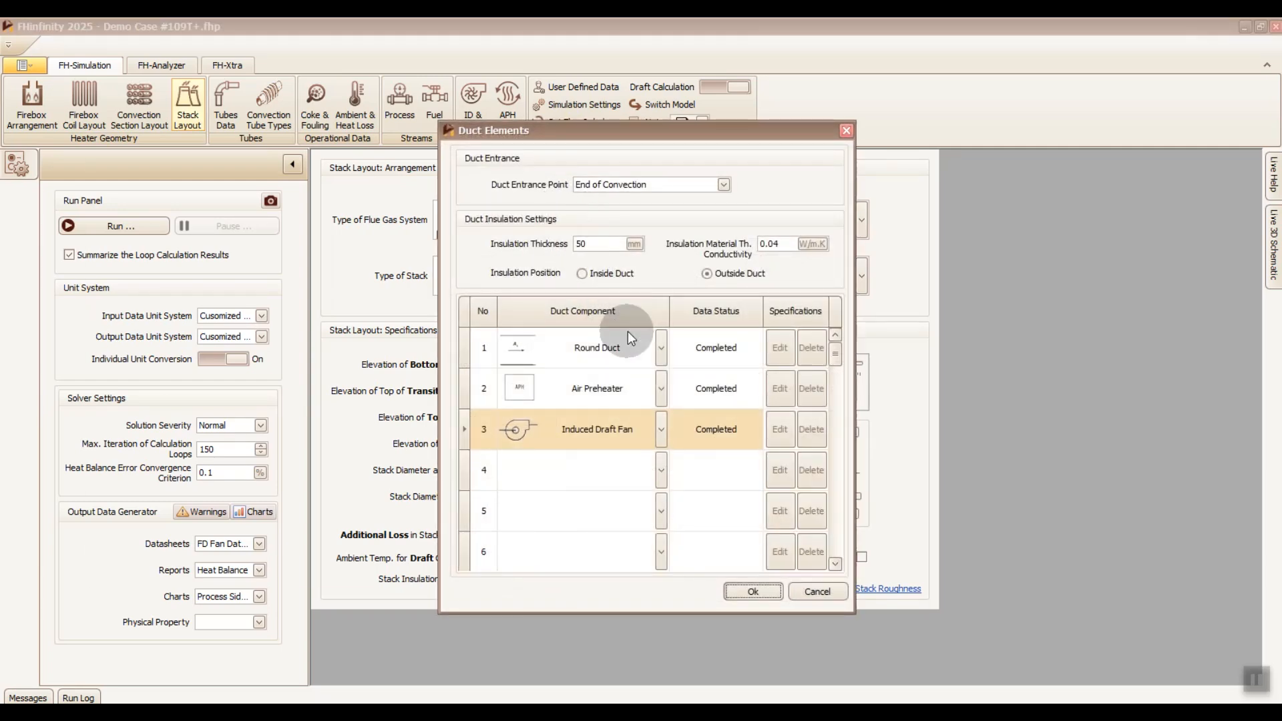
click(660, 348)
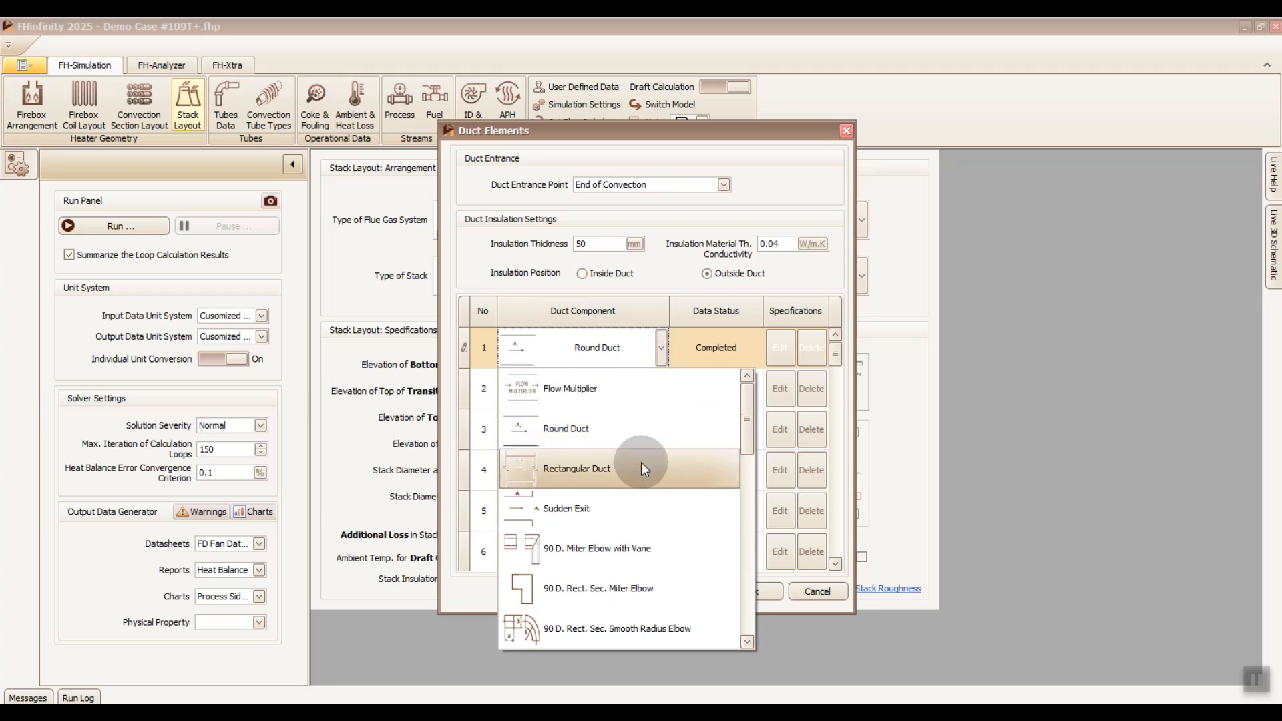
scroll(639, 474, down, 3)
scroll(638, 492, down, 1)
key(Escape)
mouse_move(626, 435)
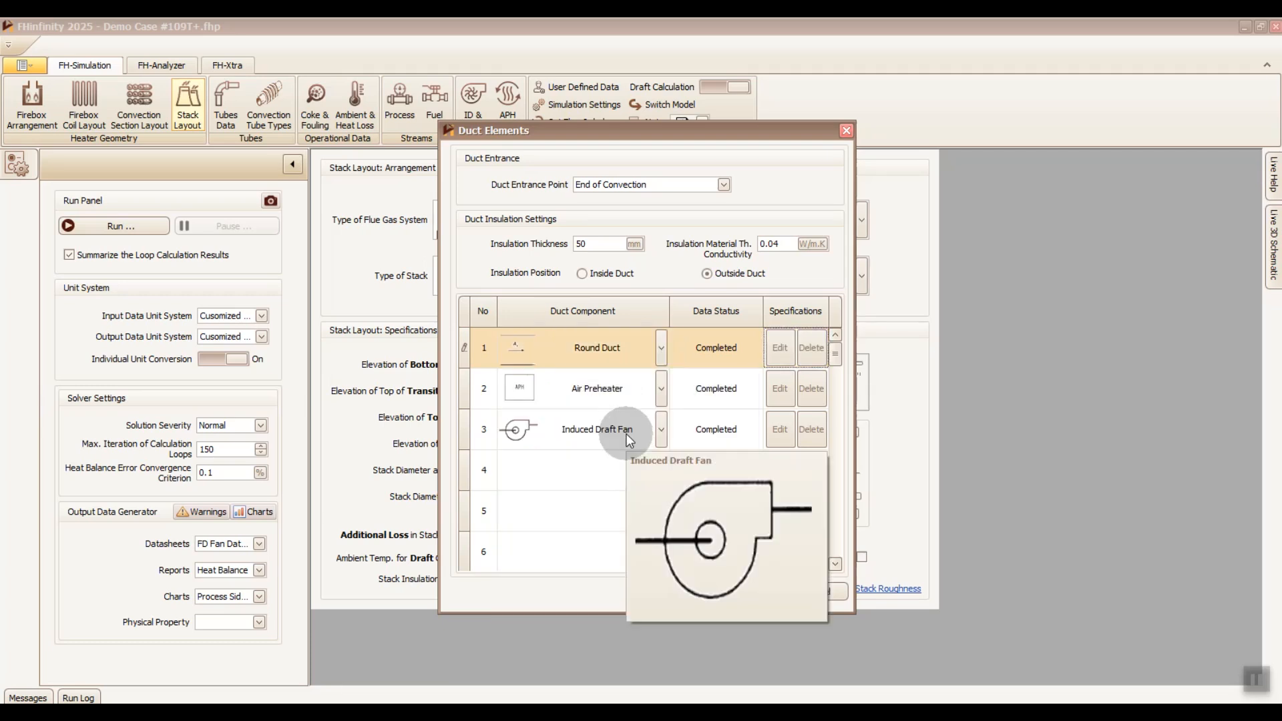
mouse_move(622, 399)
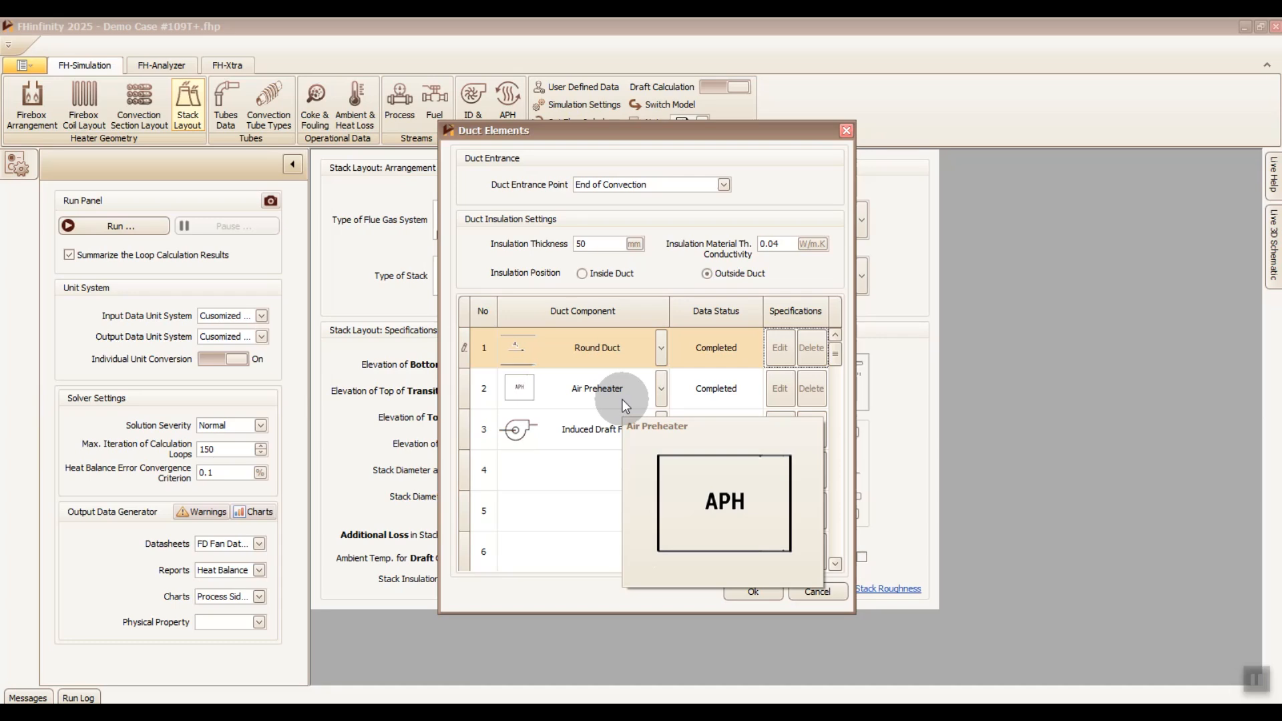
click(750, 591)
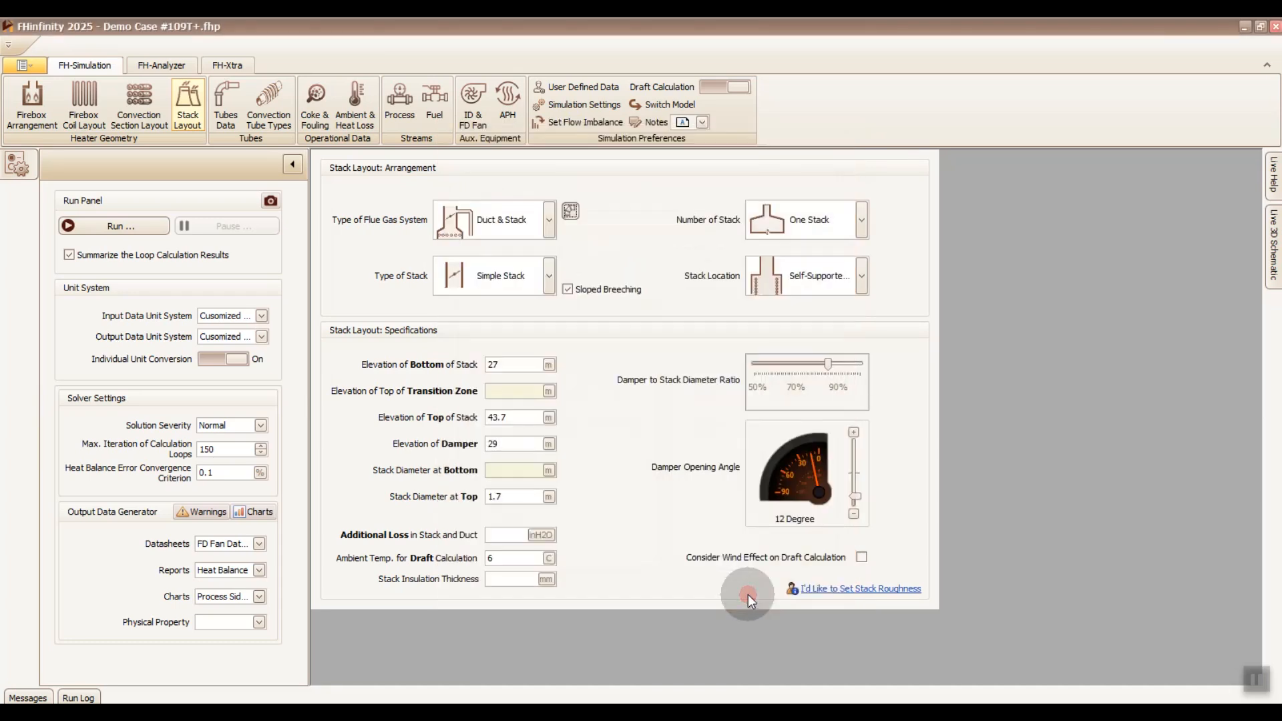
- Check the air preheater's type, air-side and flue gas-side data, and run the simulation
click(505, 116)
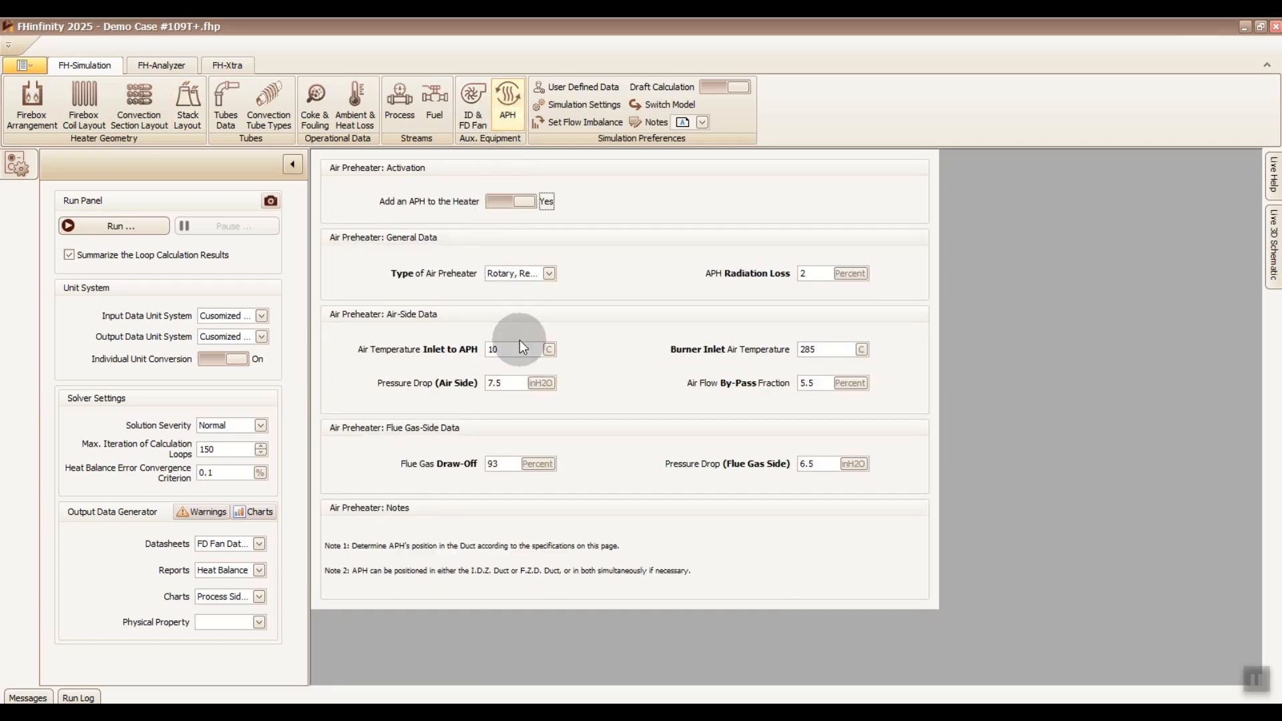
click(511, 278)
click(512, 278)
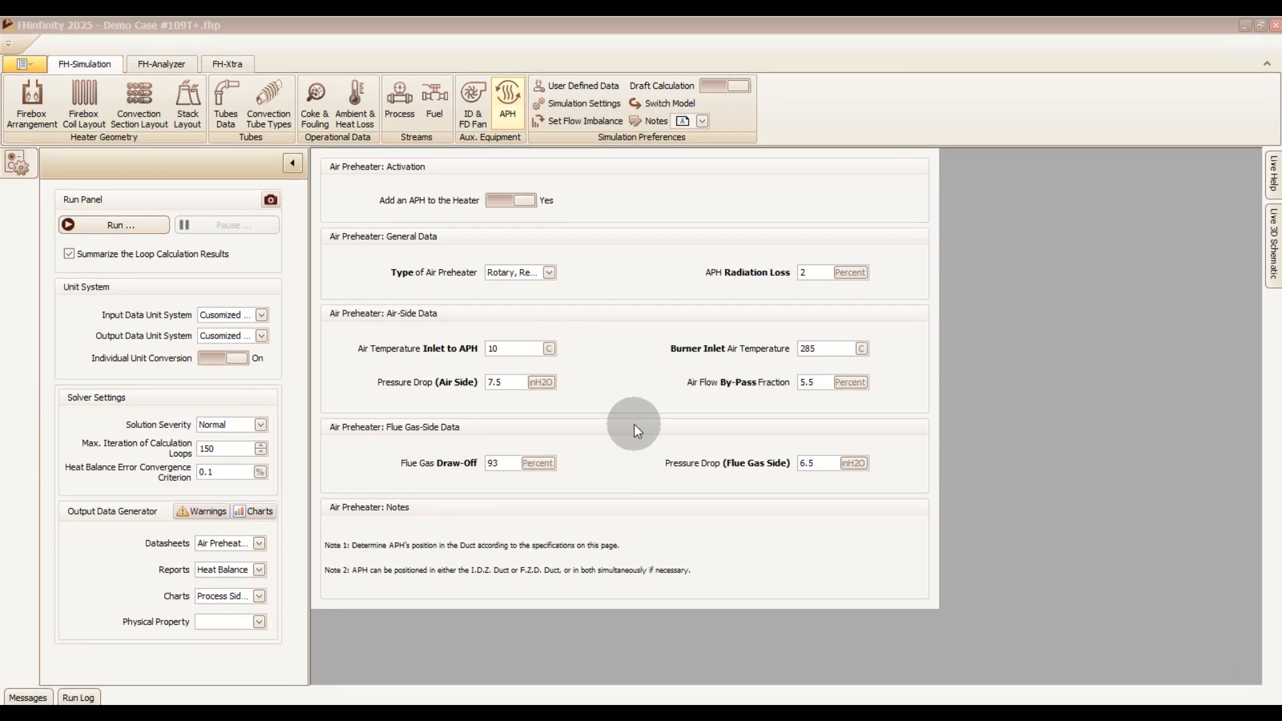
click(150, 227)
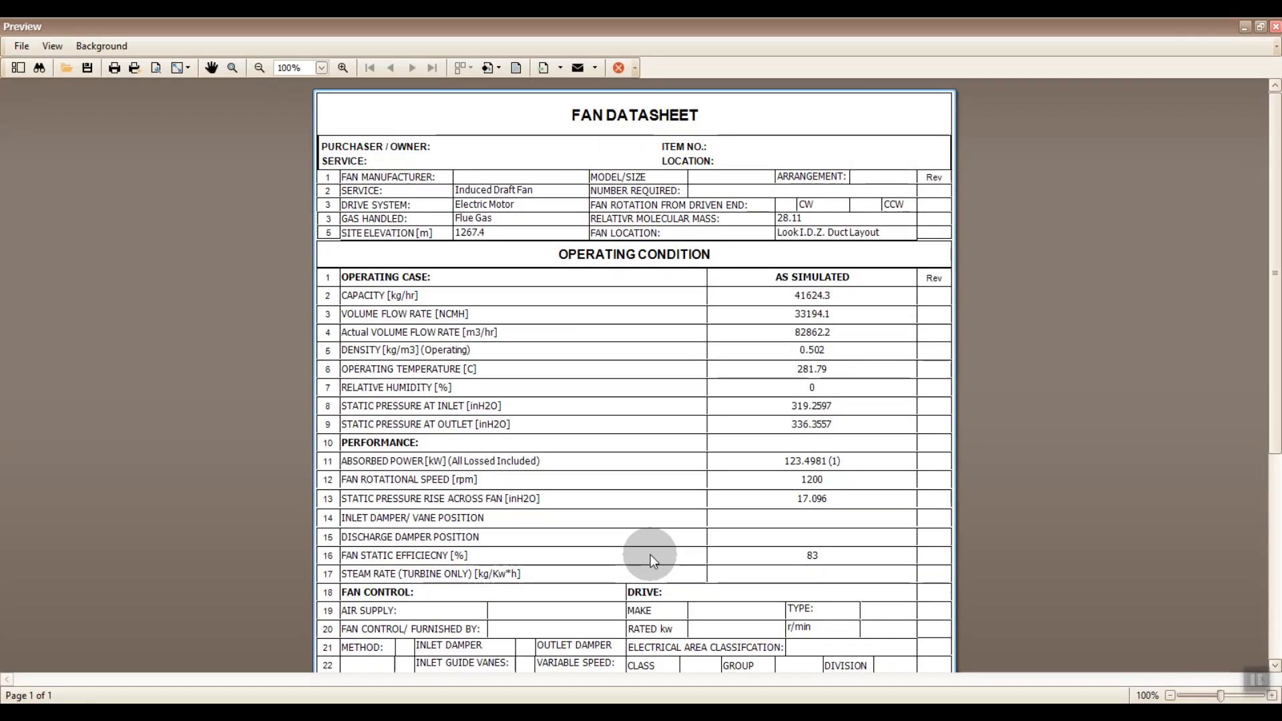
- Close the induced draft fan datasheet, generate only the Air Preheater Datasheet (API-560), and review its performance data down to the flue gas acid dew point
click(618, 68)
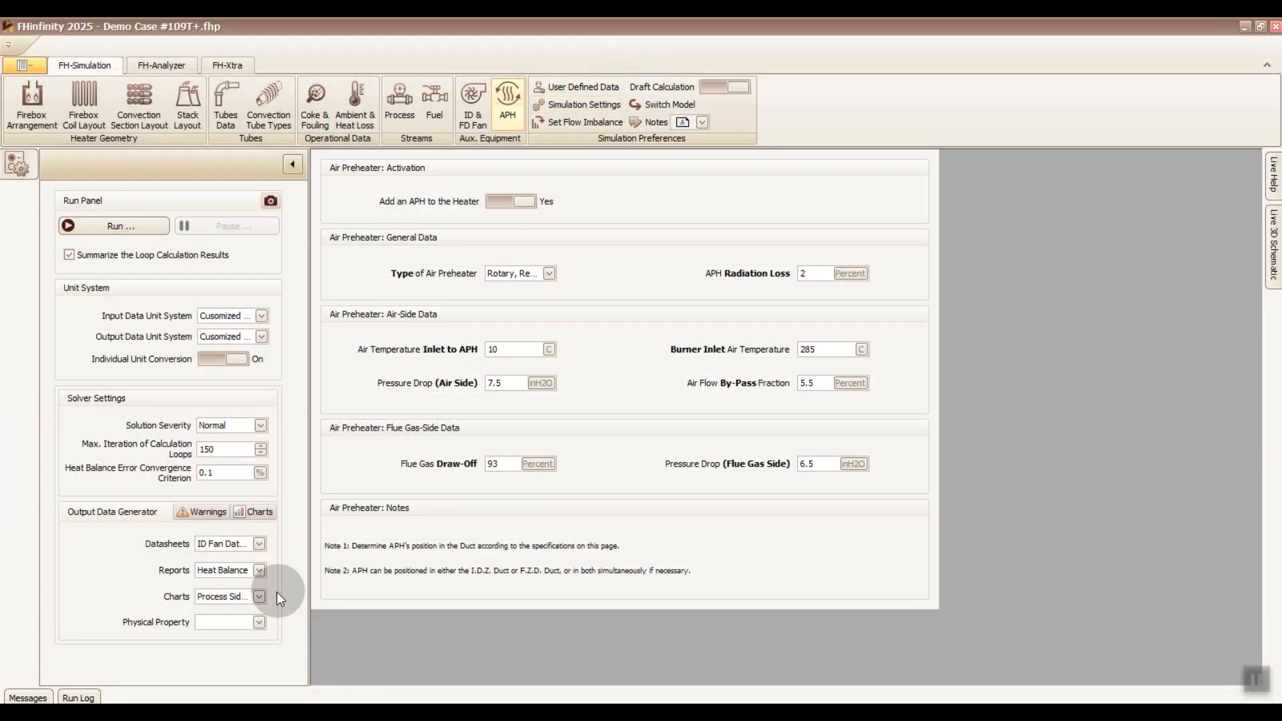
click(257, 544)
click(251, 626)
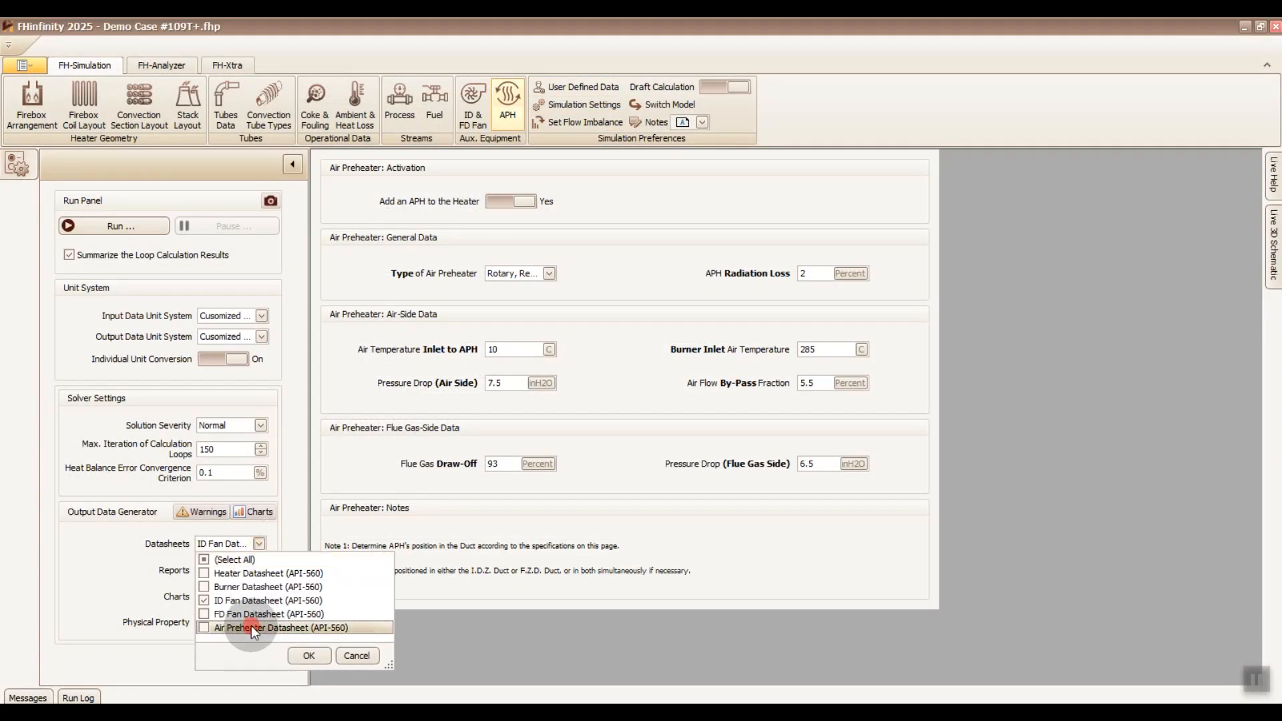
click(251, 601)
click(308, 656)
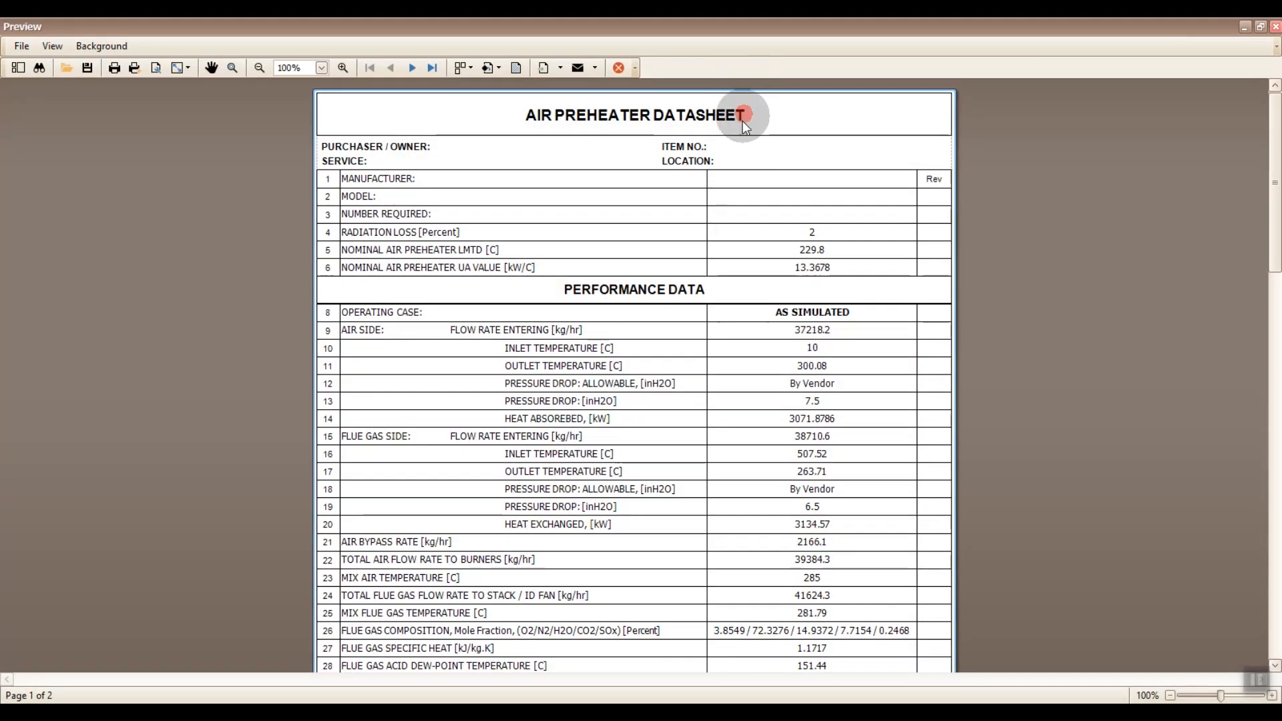
scroll(839, 562, down, 3)
click(839, 564)
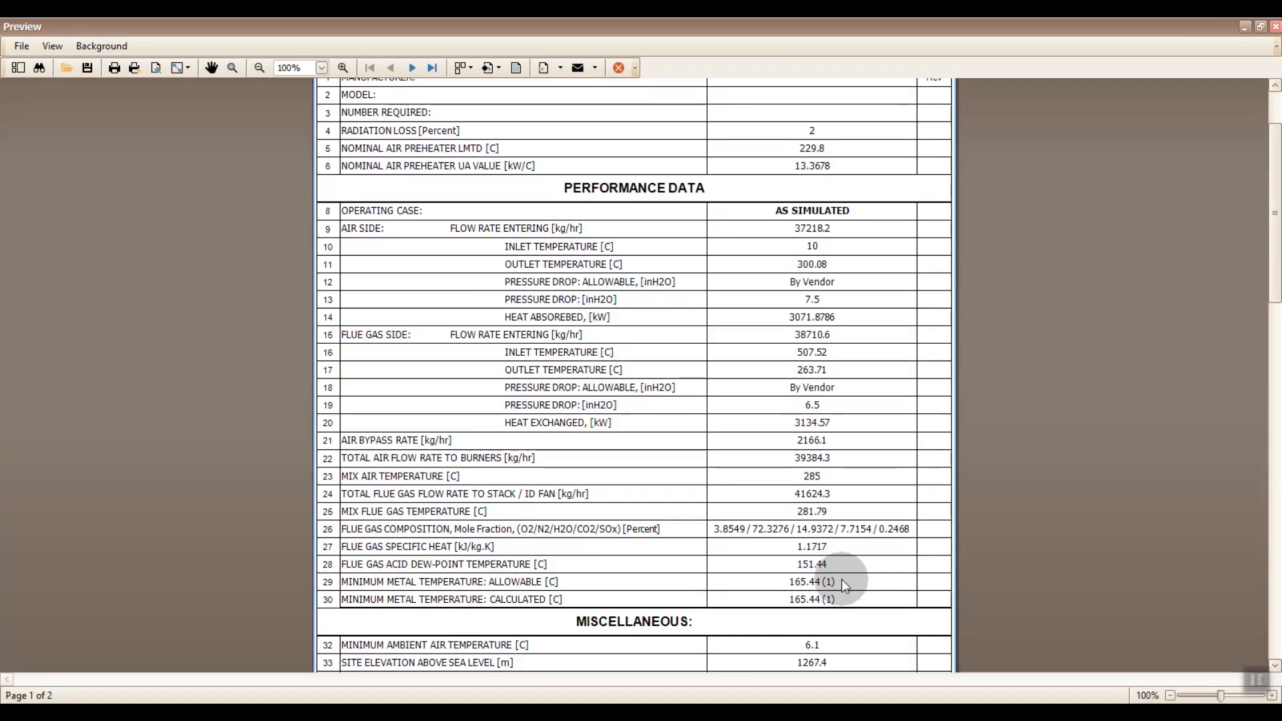